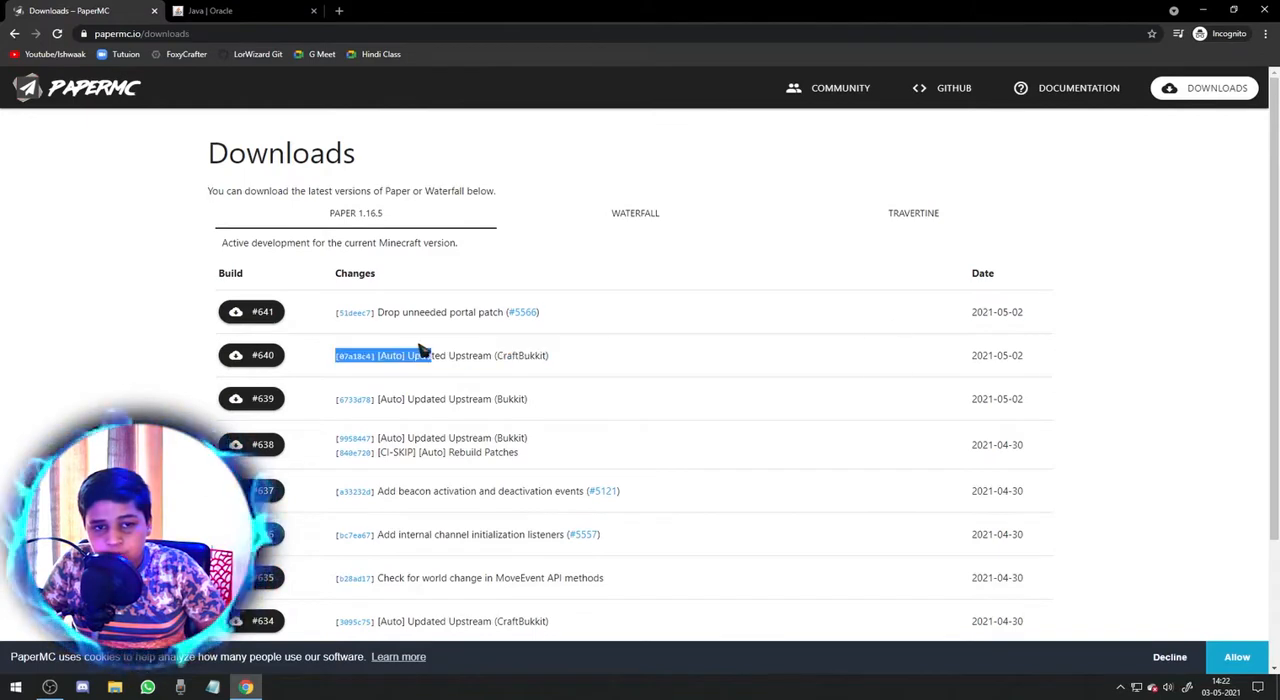
# Download Paper 1.16.5 build #641 from the PaperMC downloads page.
pyautogui.click(592, 323)
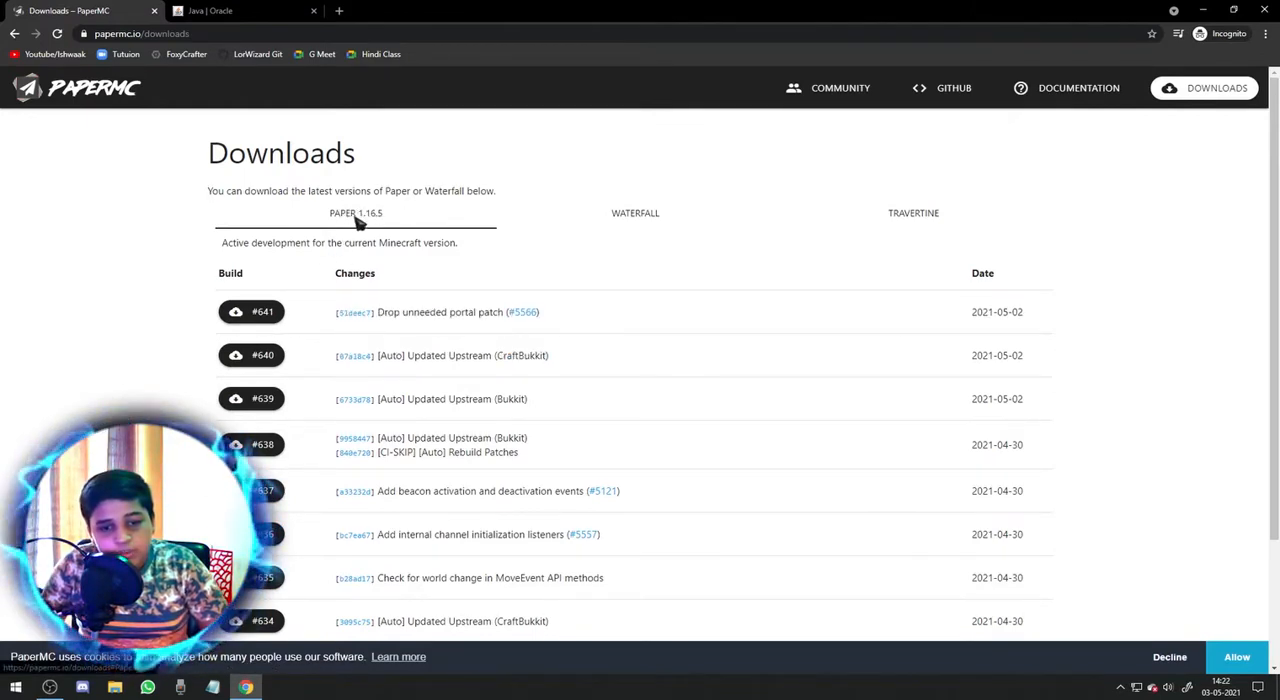
pyautogui.click(250, 326)
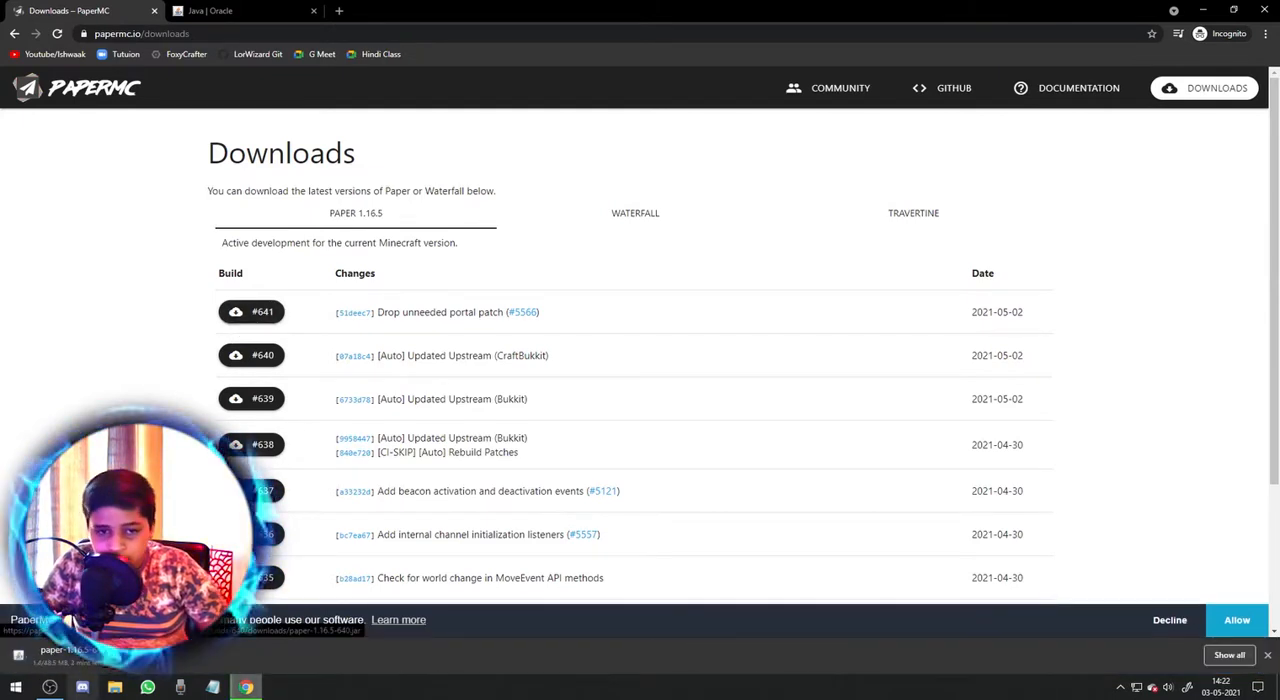
# Accept the license terms and download 64-bit Java for Windows from the Java website.
pyautogui.click(209, 10)
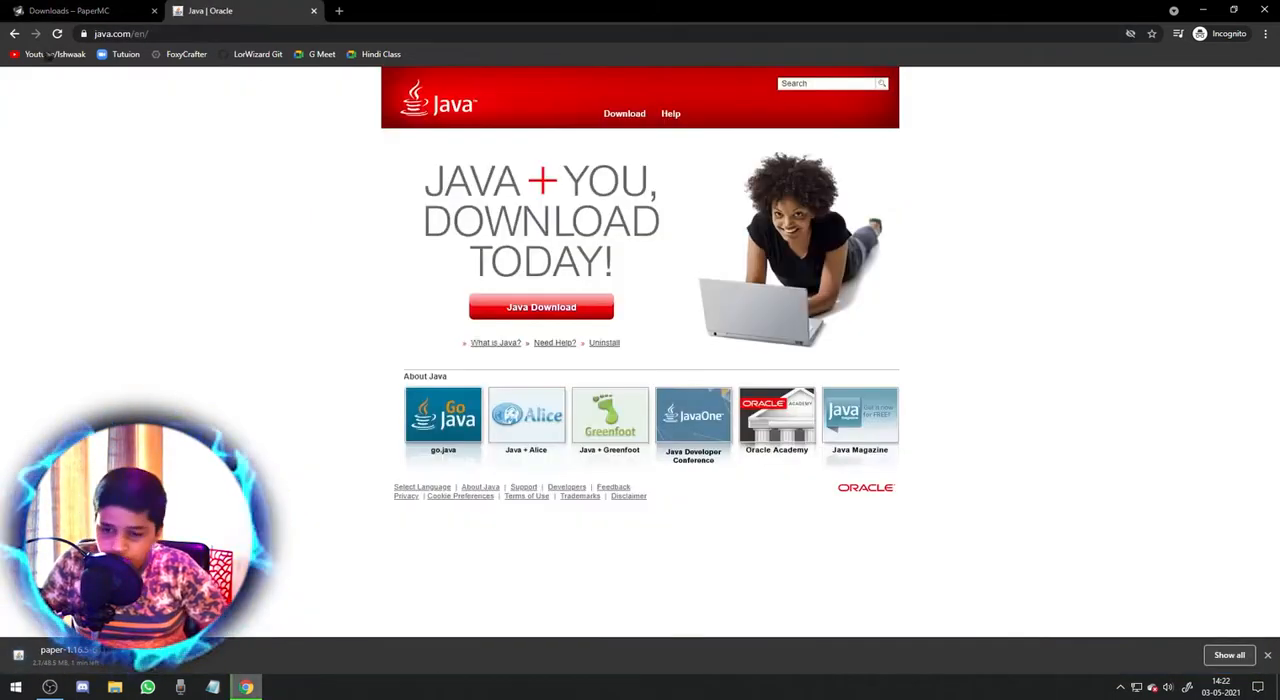
pyautogui.click(527, 310)
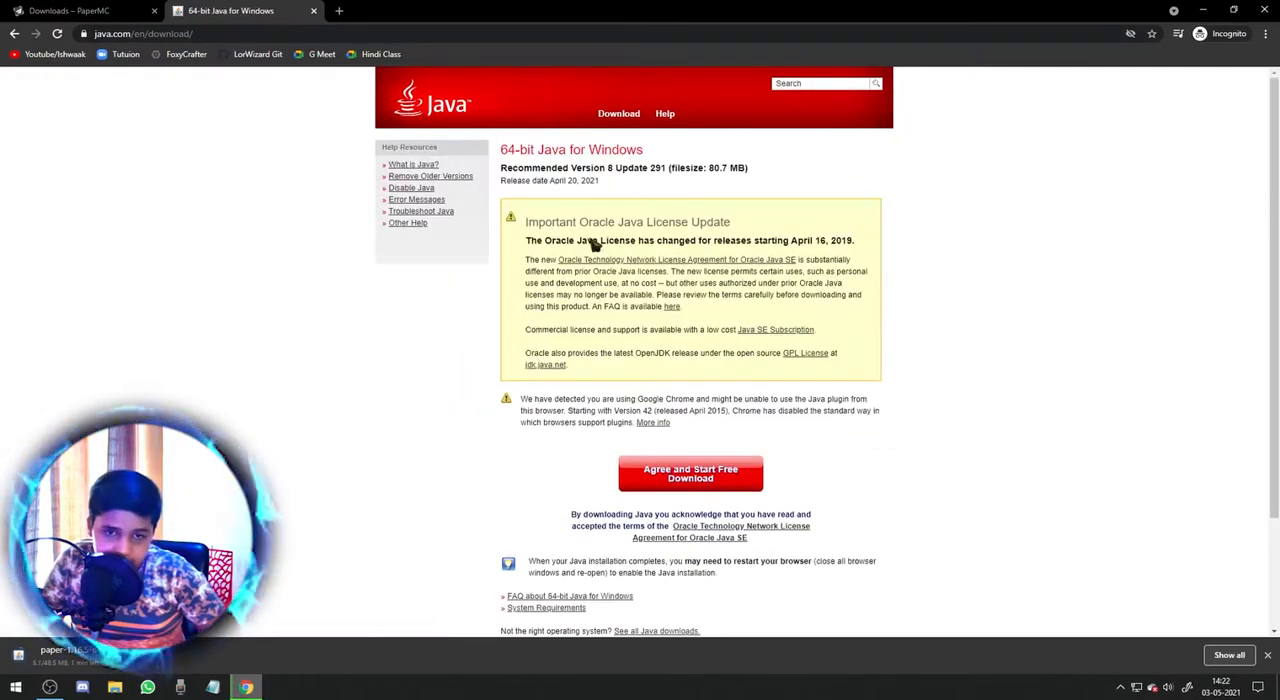
pyautogui.scroll(-1, 727, 420)
pyautogui.click(705, 418)
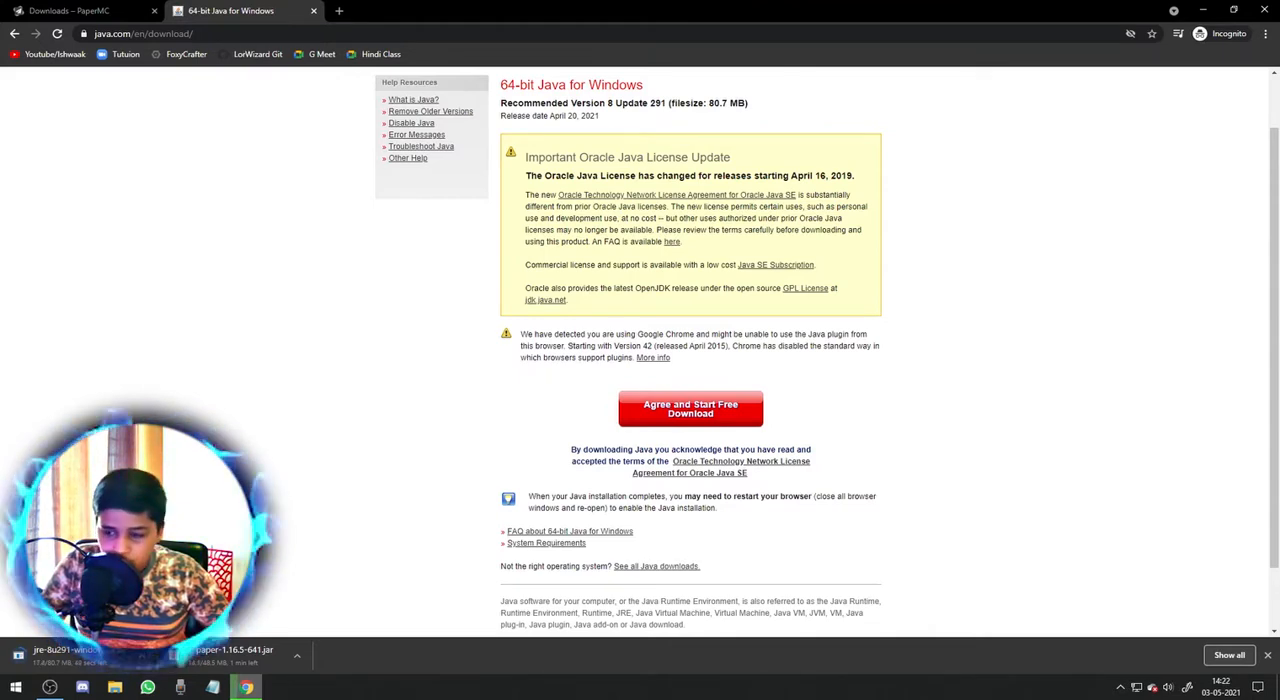
pyautogui.scroll(-1, 640, 350)
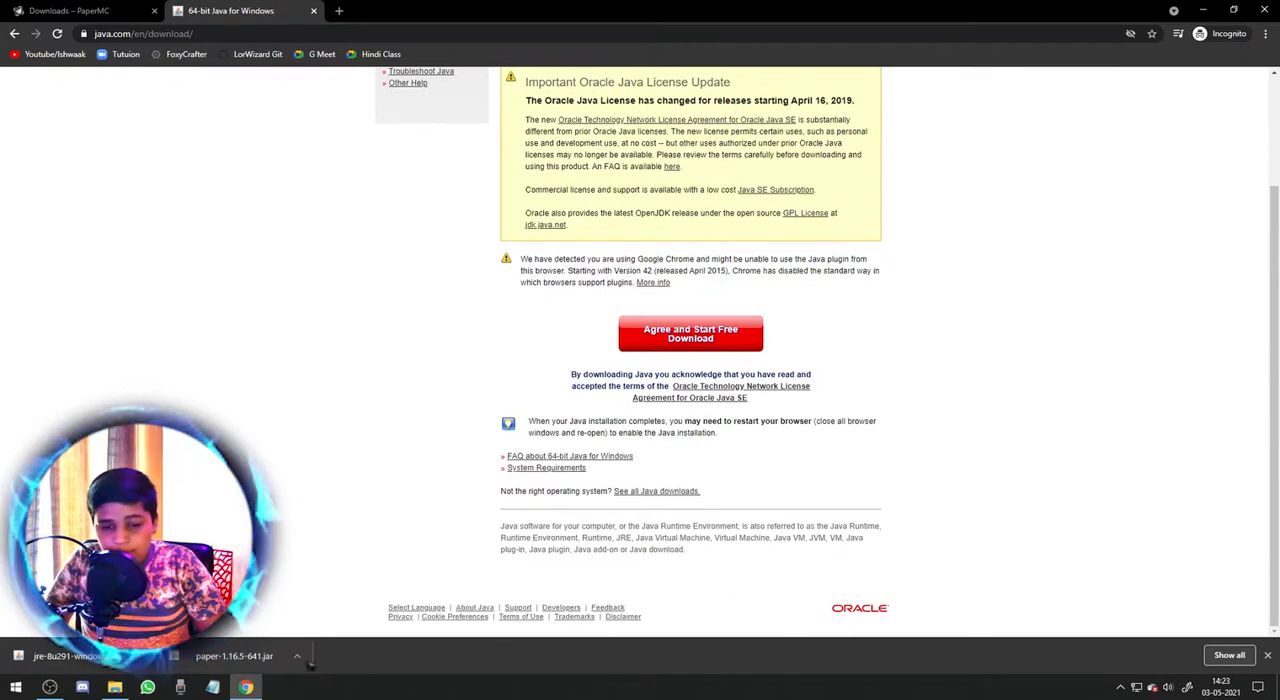
# Arrange the downloaded Java installer and Paper jar side by side on the desktop.
pyautogui.moveTo(32, 330); pyautogui.dragTo(539, 208)
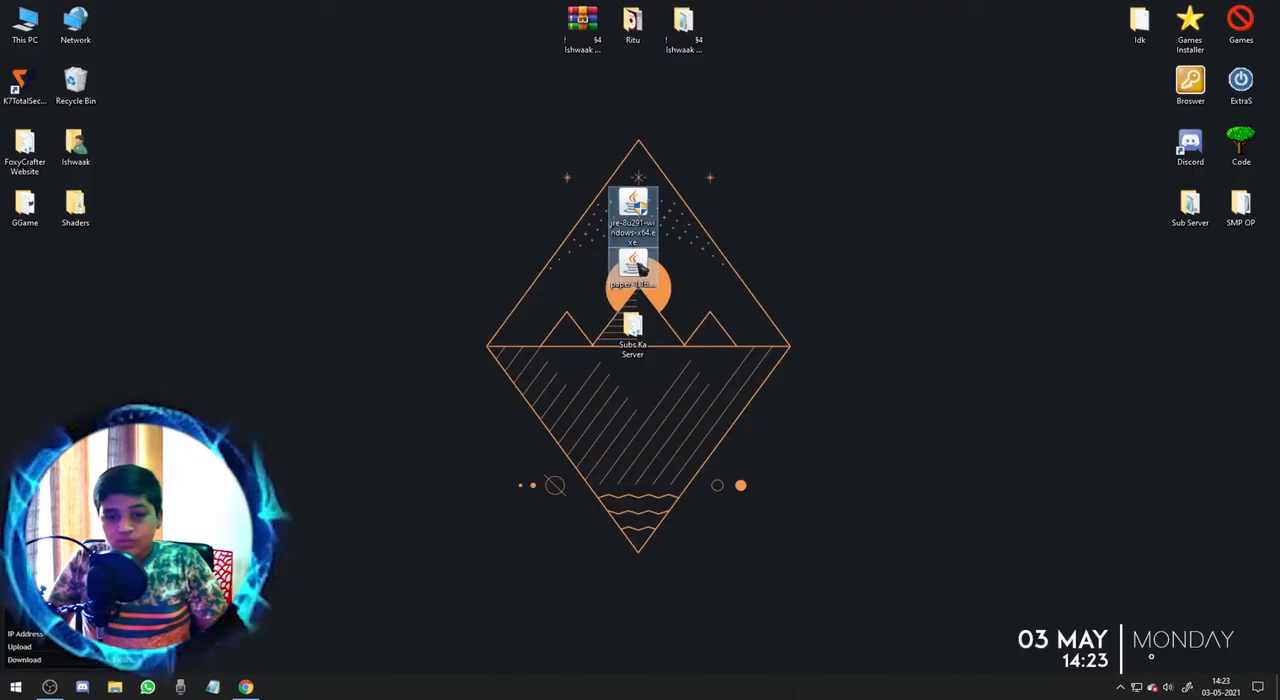
pyautogui.click(686, 250)
pyautogui.moveTo(553, 250); pyautogui.dragTo(530, 240)
pyautogui.moveTo(683, 205); pyautogui.dragTo(684, 207)
# Create a desktop folder named "Tutorial Server" and move the Paper jar into it.
pyautogui.rightClick(768, 232)
pyautogui.moveTo(823, 390)
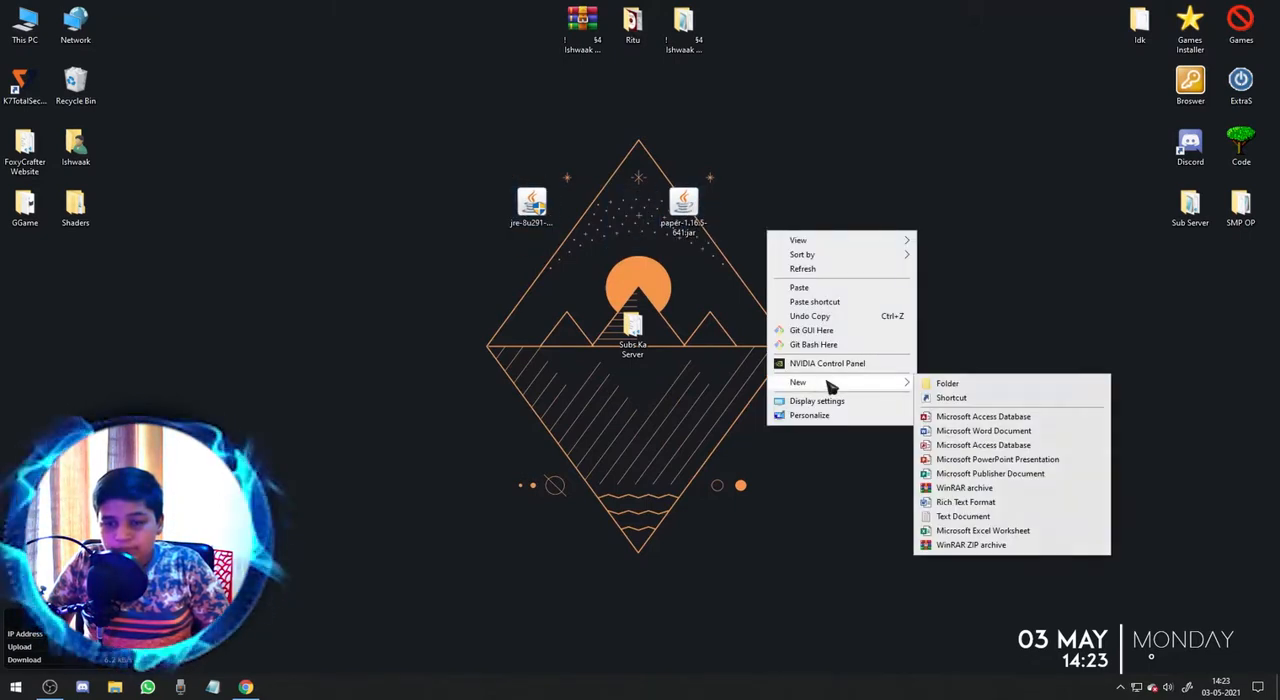
pyautogui.click(947, 384)
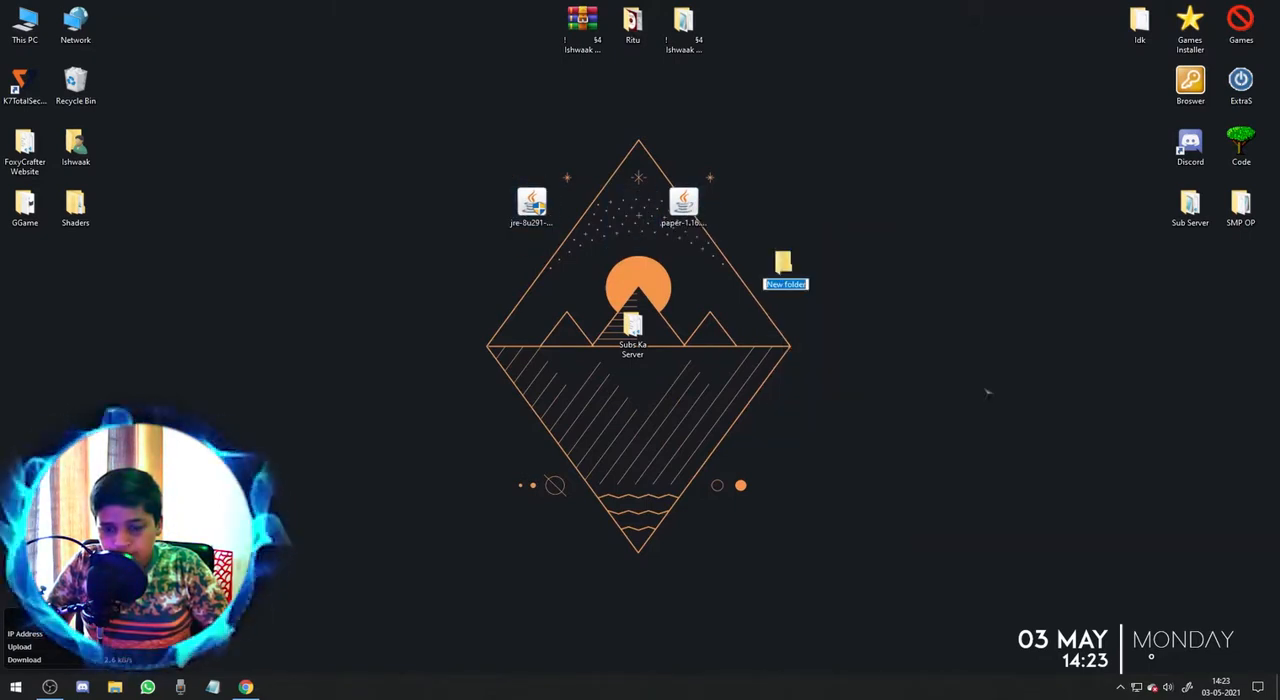
pyautogui.press('BackSpace')
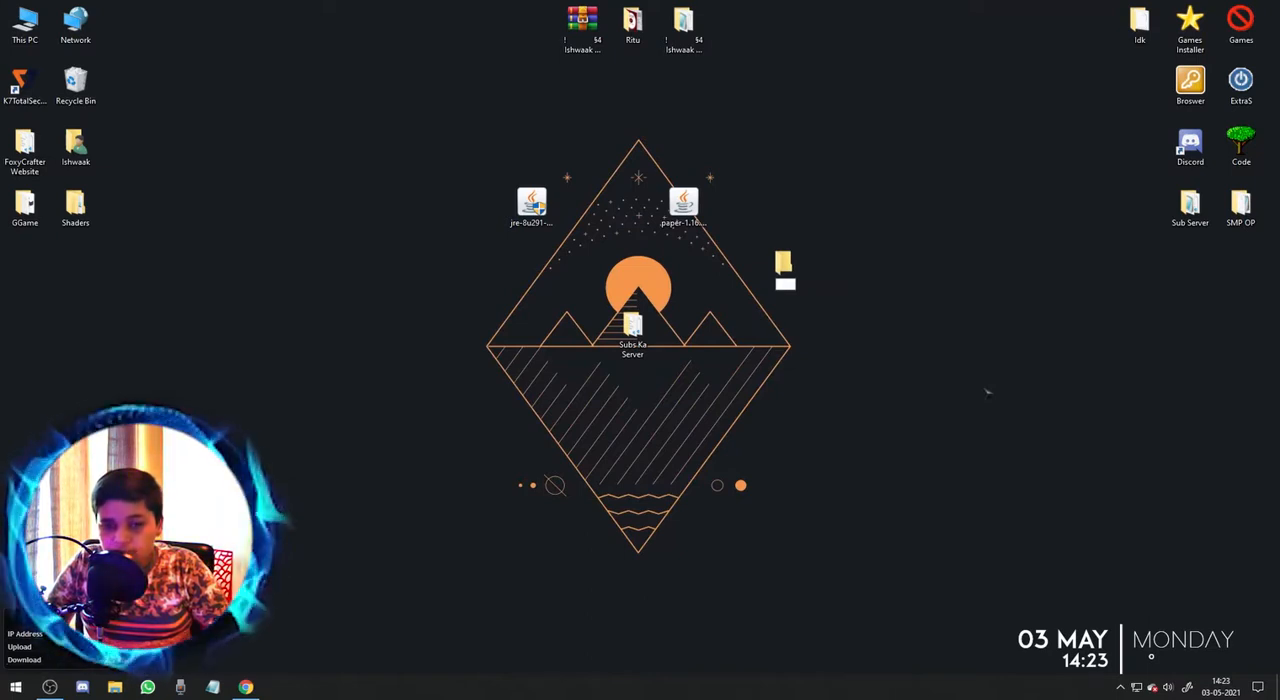
pyautogui.write('Te')
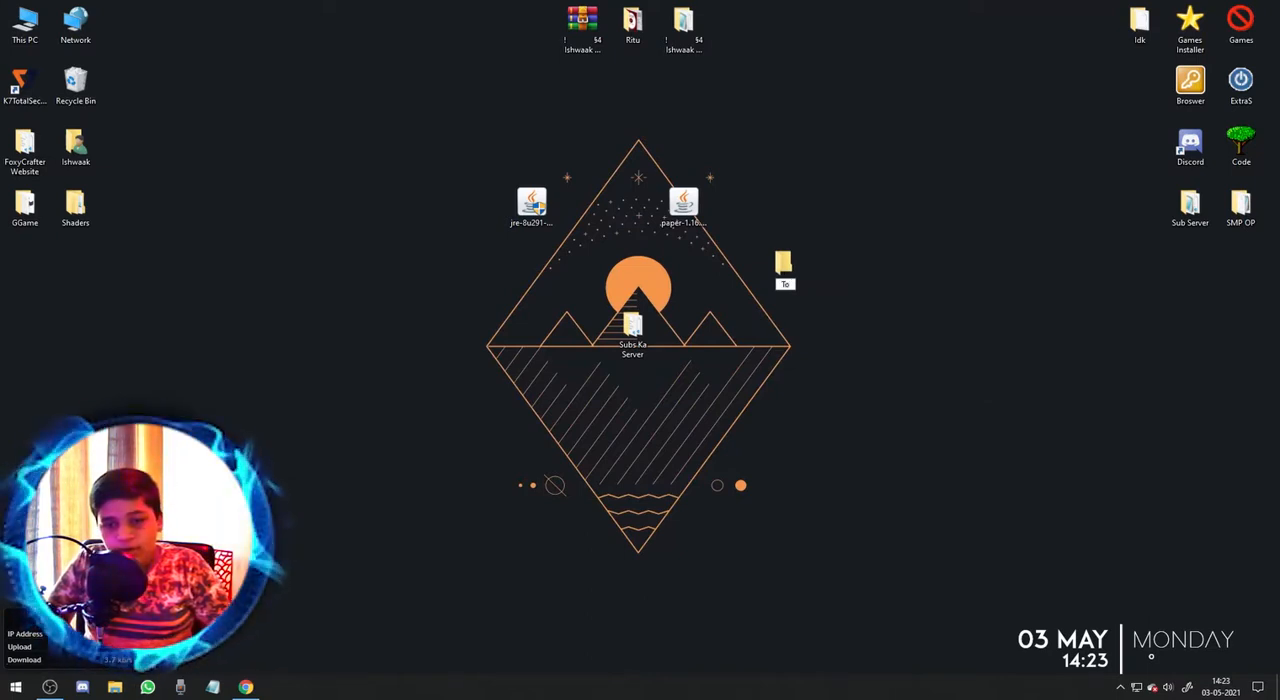
pyautogui.write('torial')
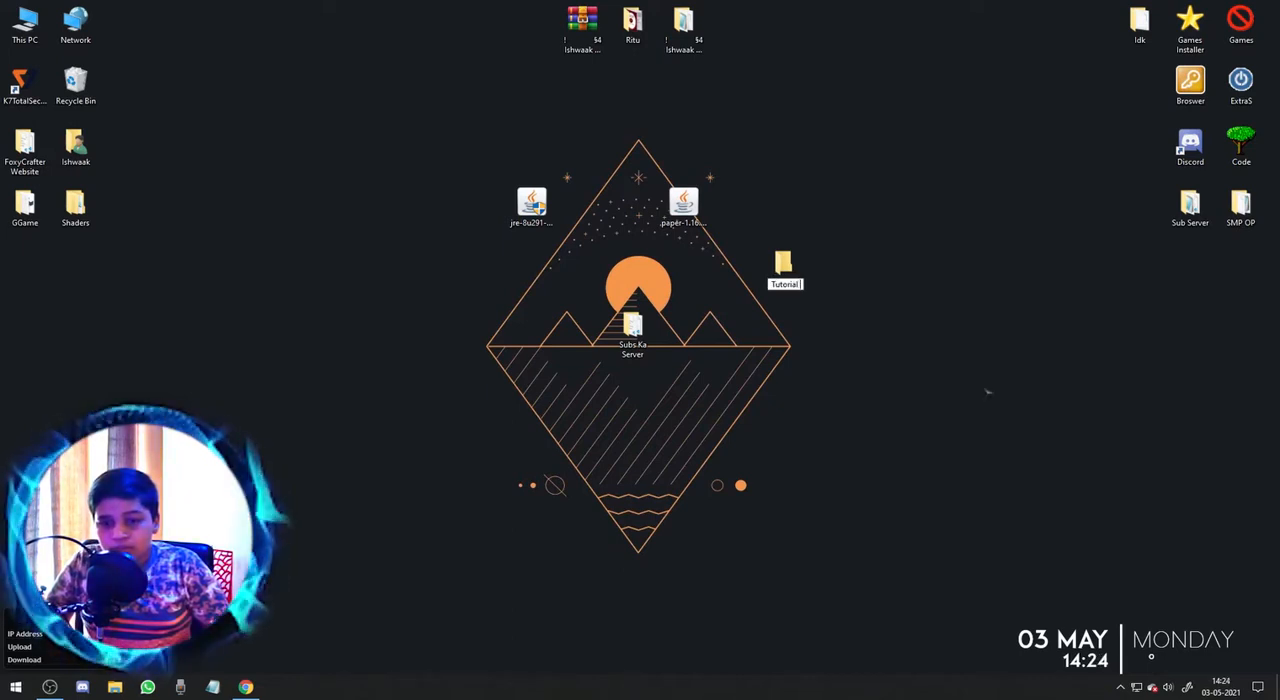
pyautogui.write(' Server')
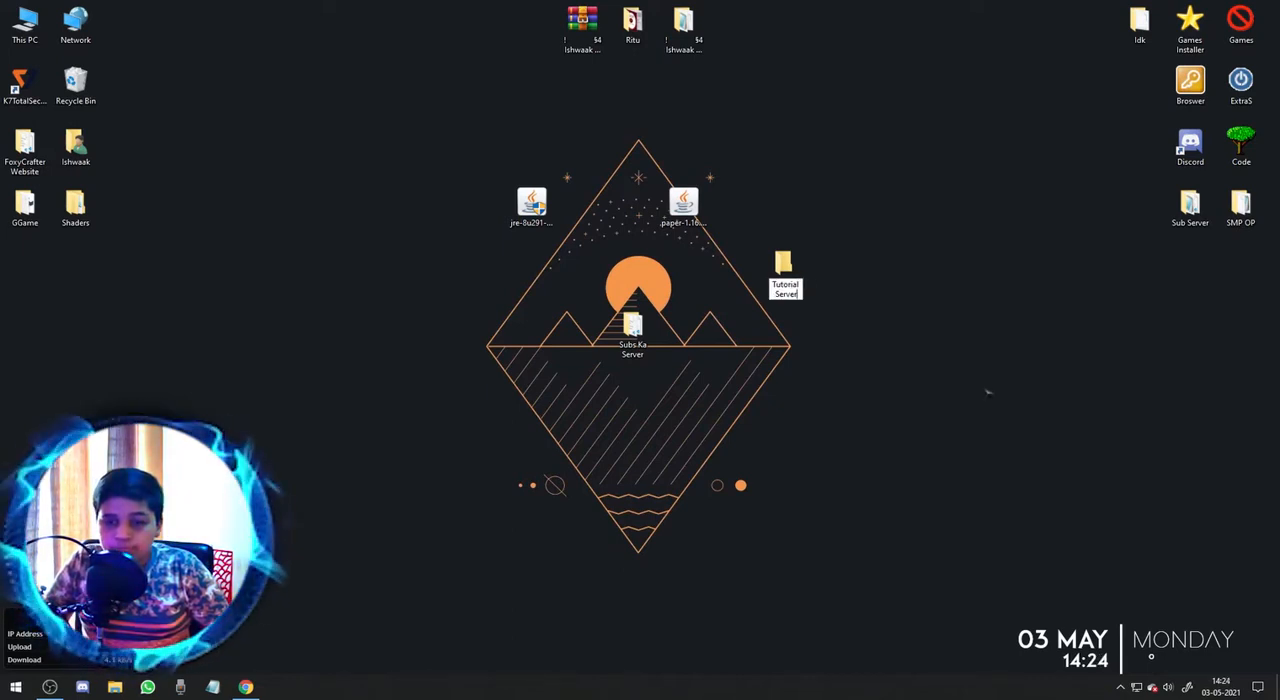
pyautogui.press('Return')
pyautogui.moveTo(683, 205); pyautogui.dragTo(783, 270)
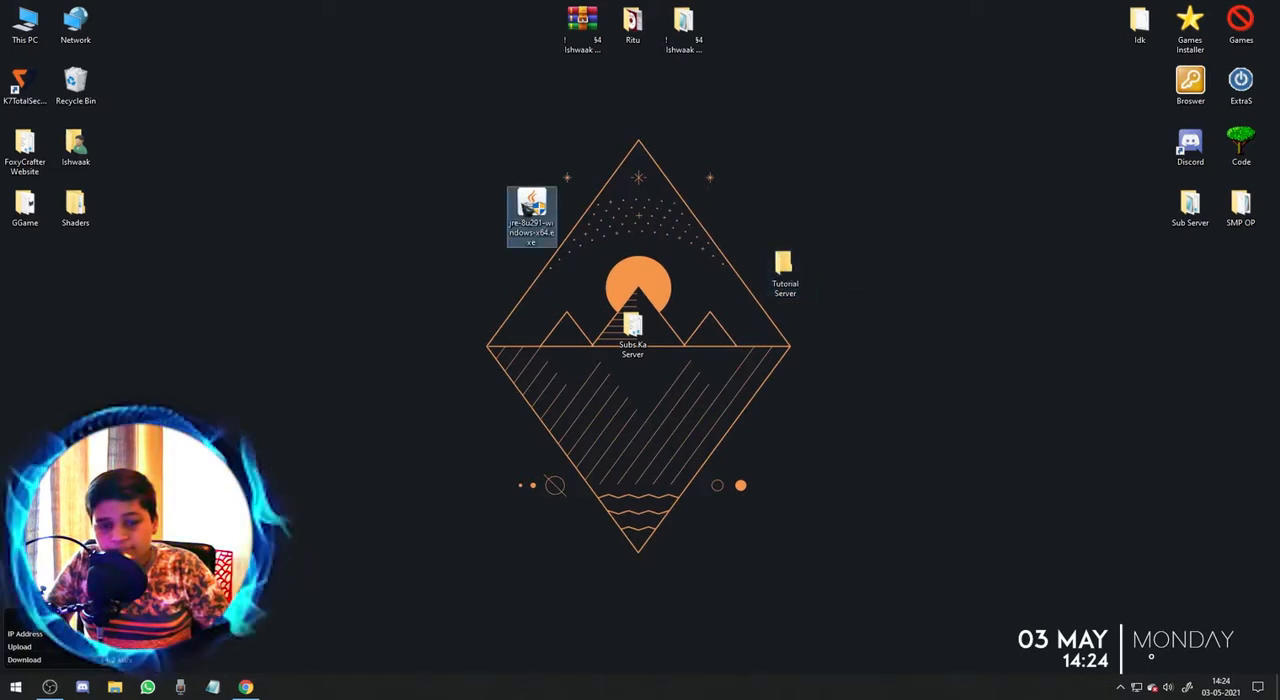
pyautogui.doubleClick(522, 210)
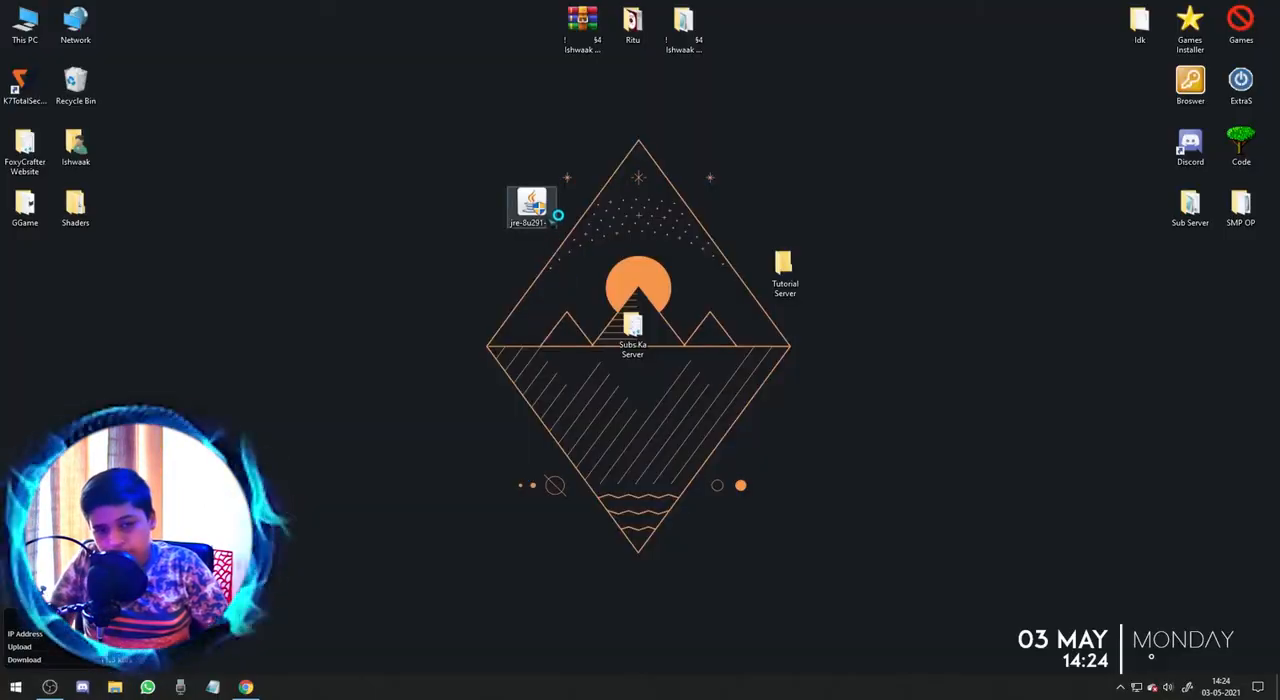
pyautogui.click(538, 203)
pyautogui.press('Delete')
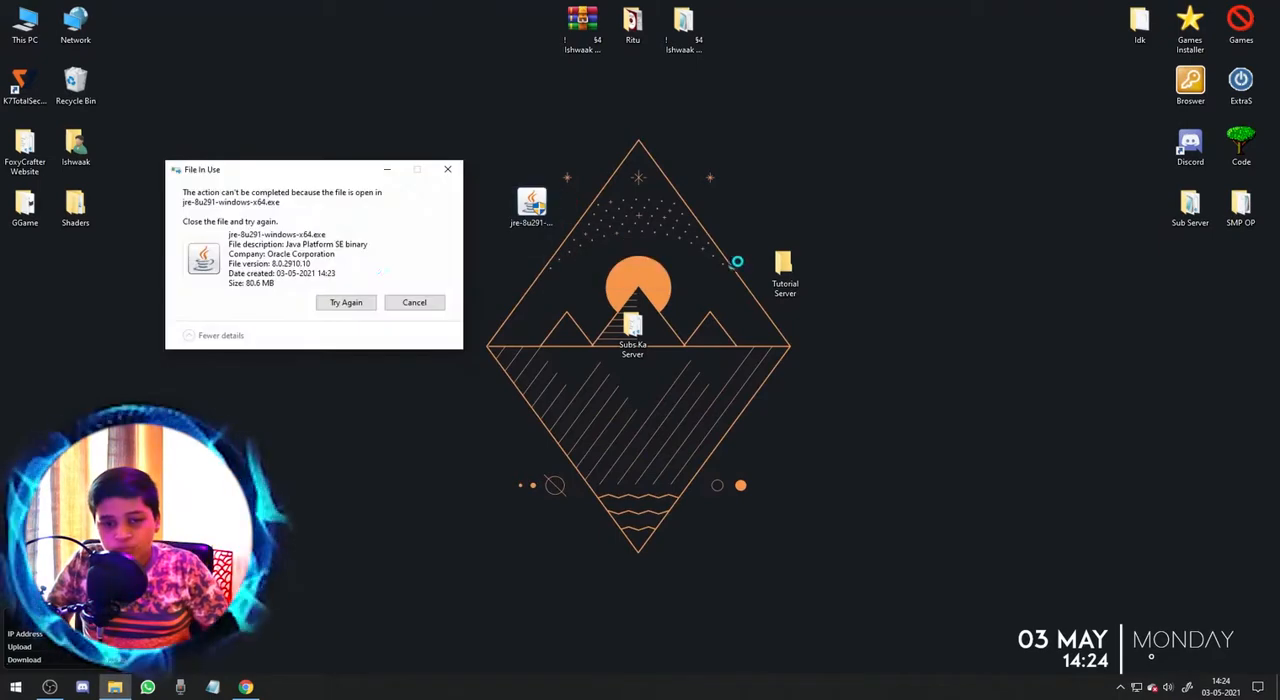
pyautogui.click(417, 304)
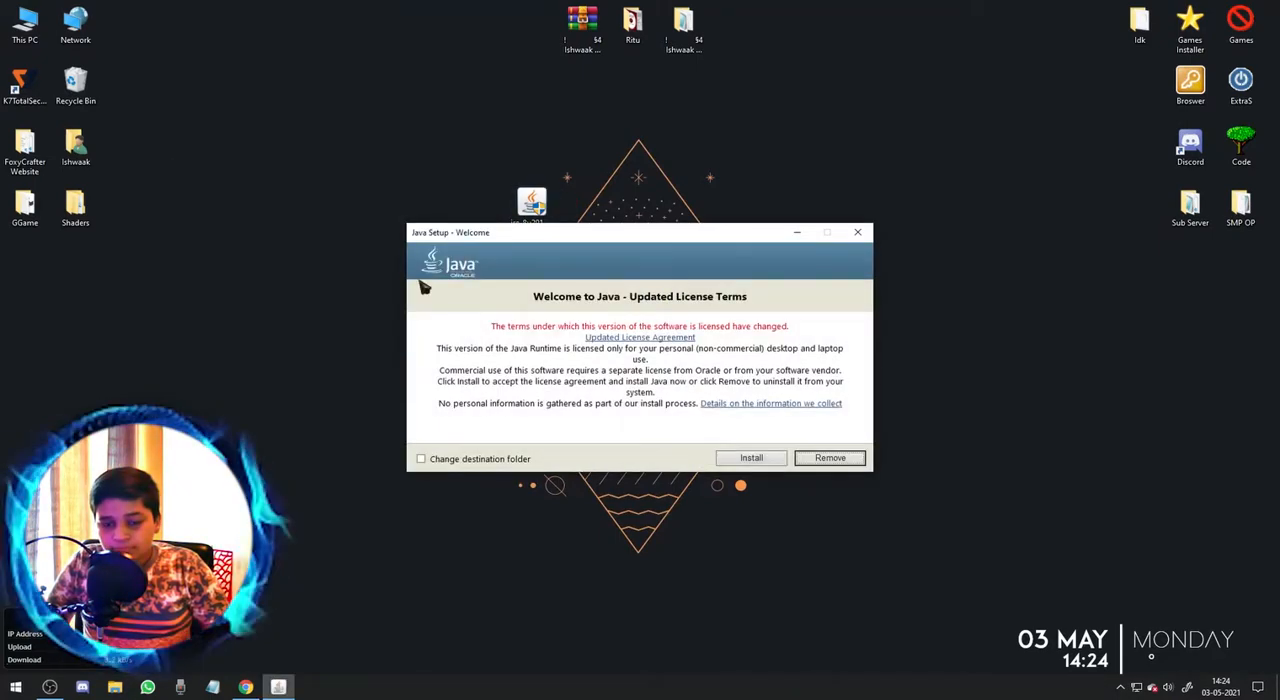
pyautogui.moveTo(567, 238)
pyautogui.mouseDown()
pyautogui.moveTo(587, 272)
pyautogui.moveTo(571, 247)
pyautogui.mouseUp()
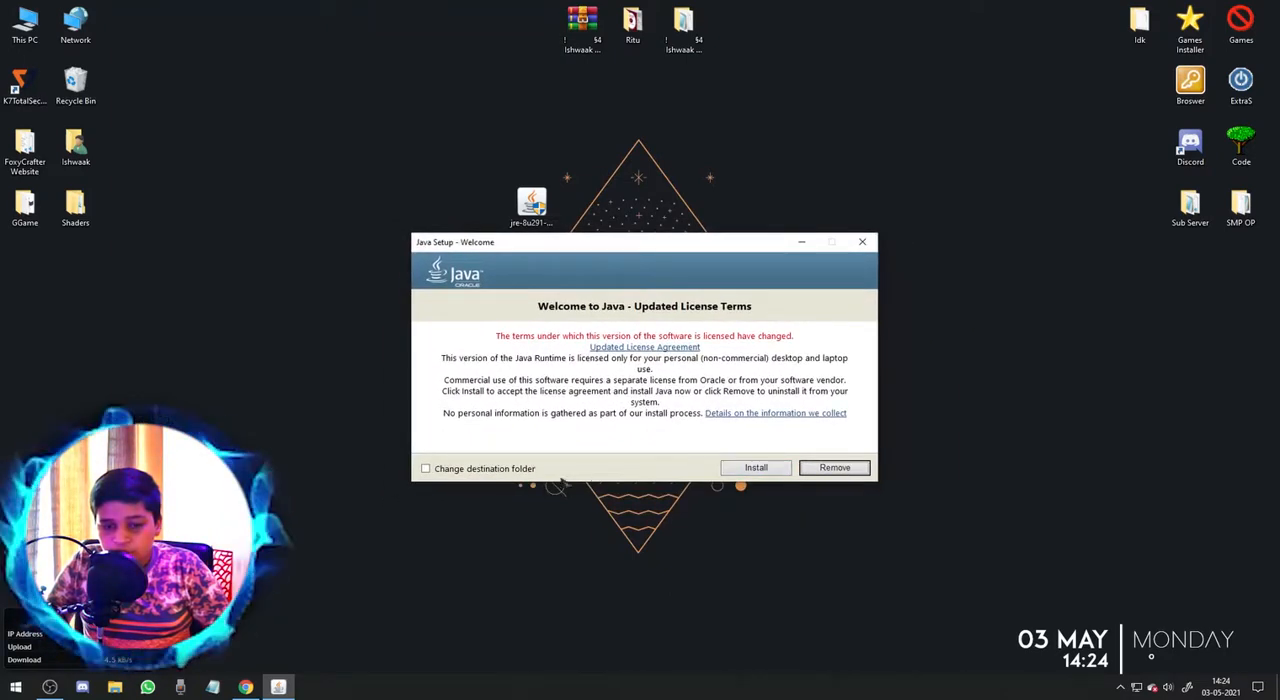
pyautogui.click(862, 241)
pyautogui.click(686, 390)
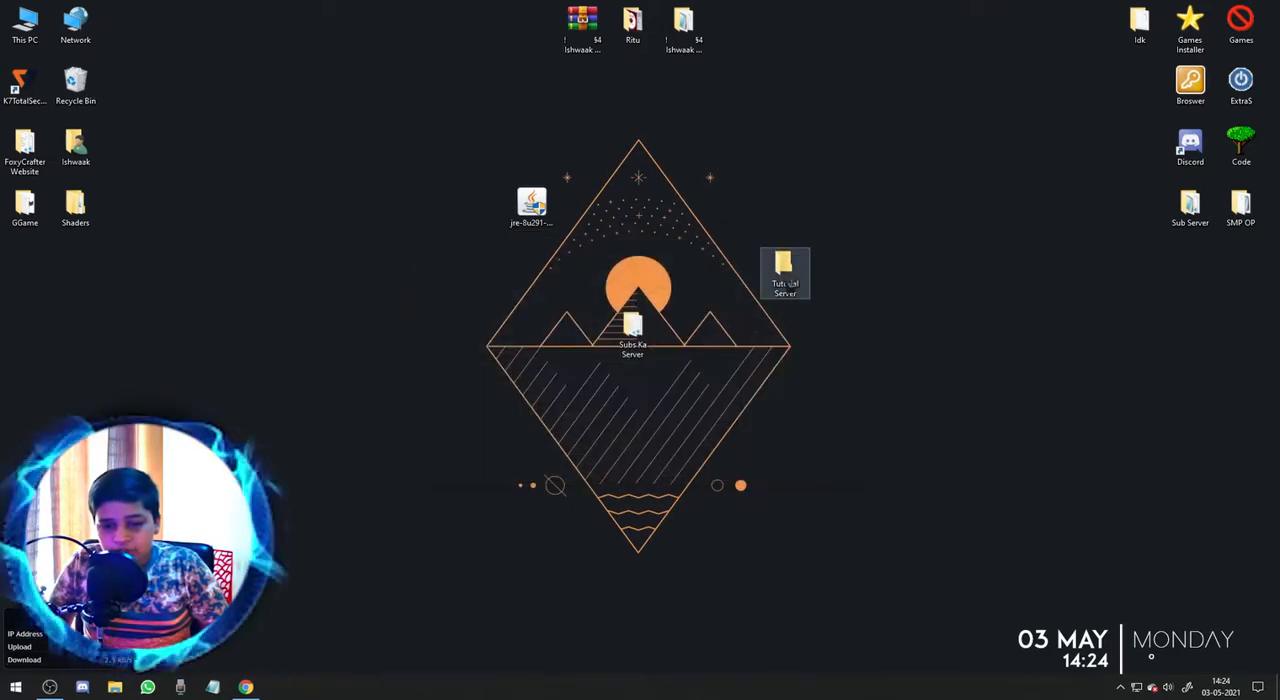
# Open the Tutorial Server folder in a maximized window and run the paper-1.16.5-641.jar file.
pyautogui.doubleClick(783, 268)
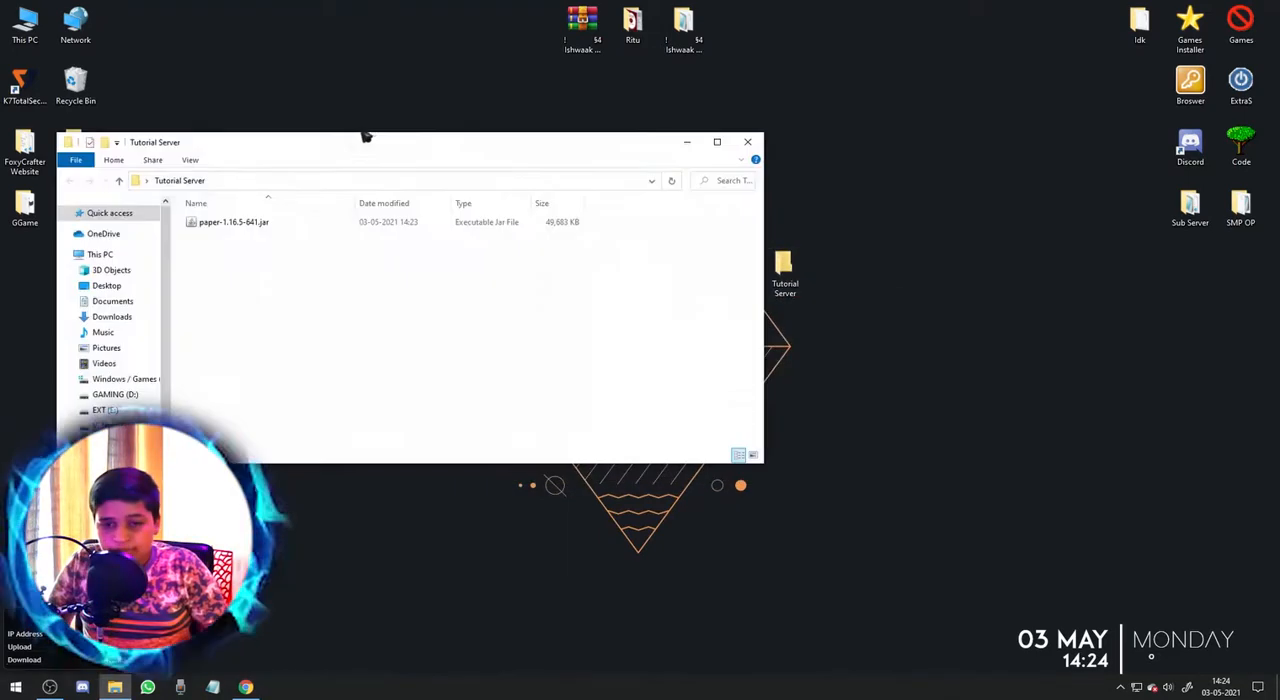
pyautogui.click(717, 141)
pyautogui.rightClick(490, 144)
pyautogui.click(550, 197)
pyautogui.doubleClick(401, 93)
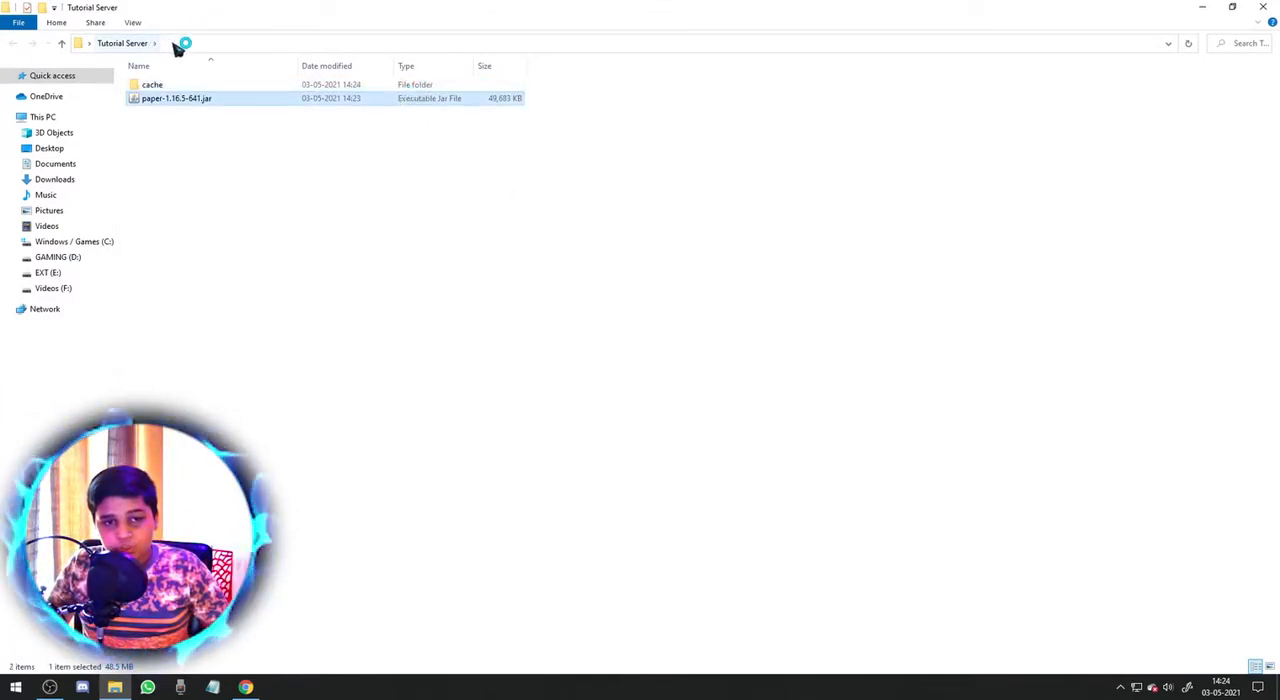
# Hide file name extensions in the Tutorial Server folder and show them again.
pyautogui.click(133, 22)
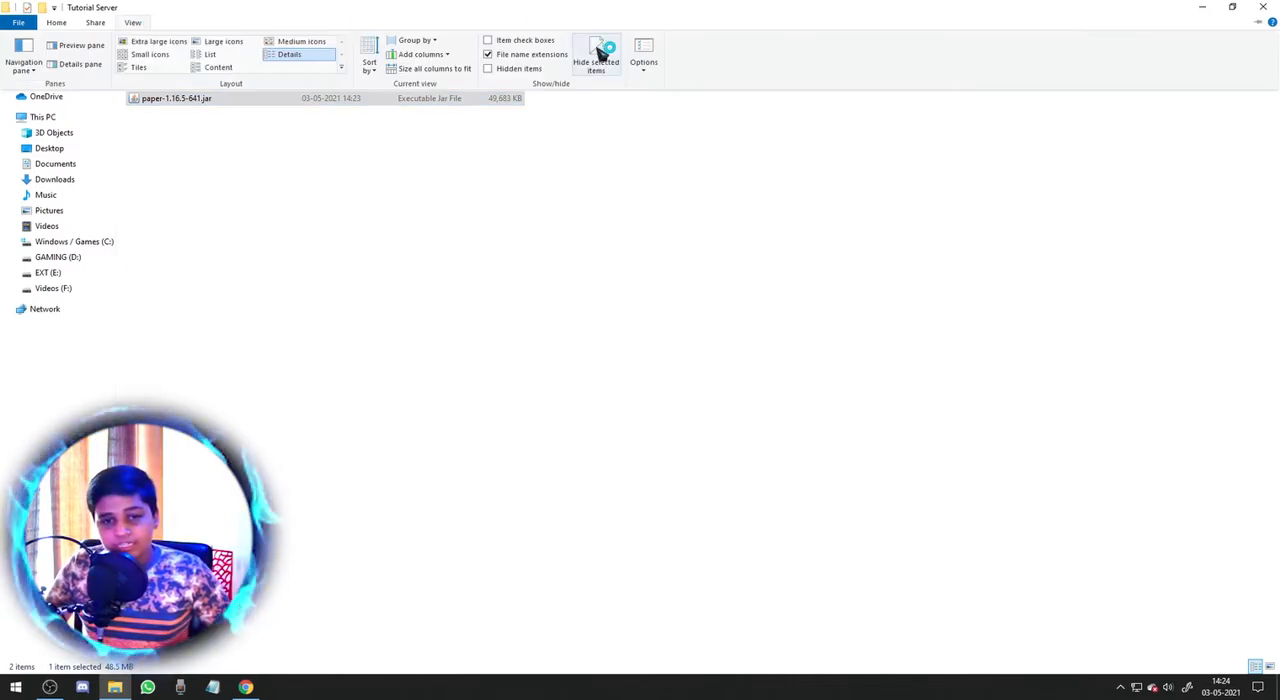
pyautogui.click(537, 54)
pyautogui.click(577, 158)
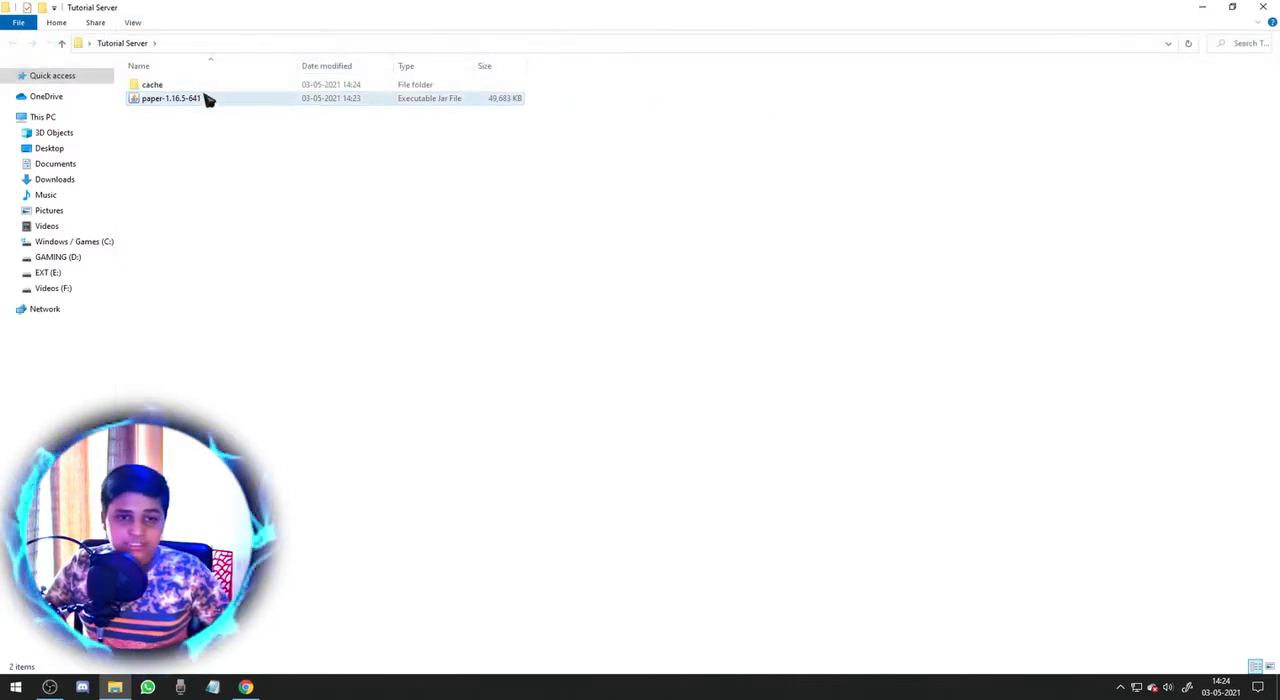
pyautogui.click(134, 22)
pyautogui.click(524, 56)
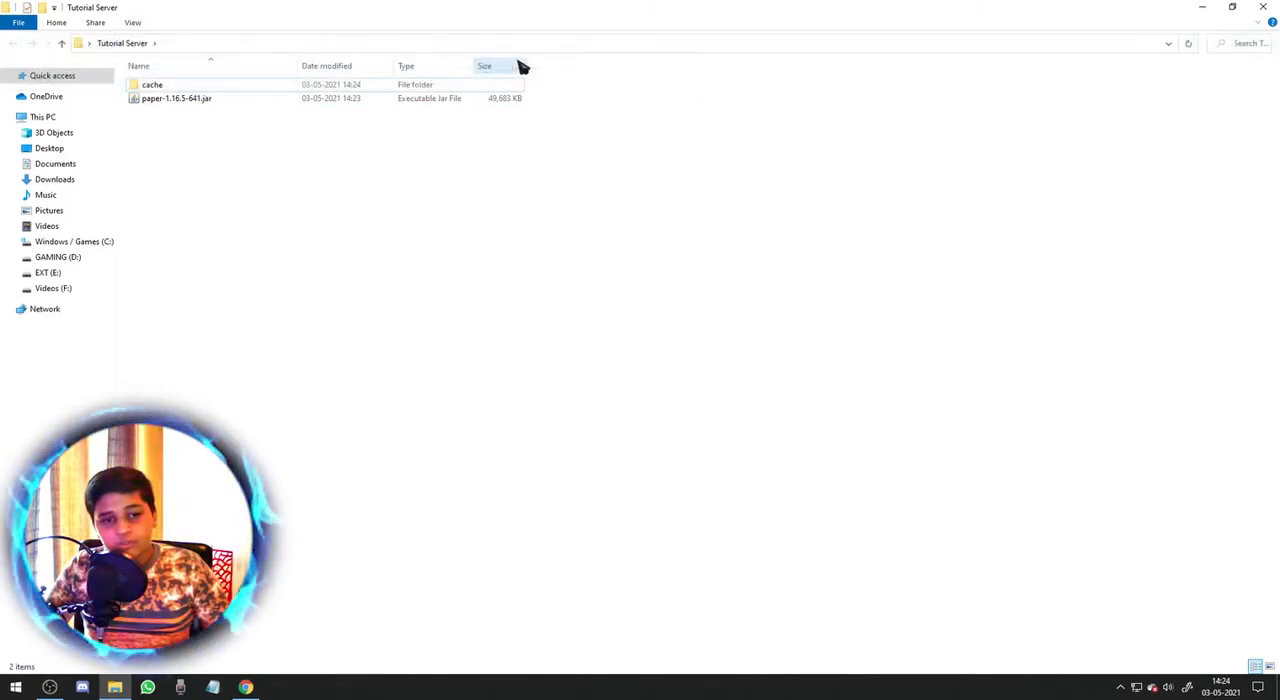
# Look inside the cache folder and return to the Tutorial Server folder.
pyautogui.doubleClick(200, 88)
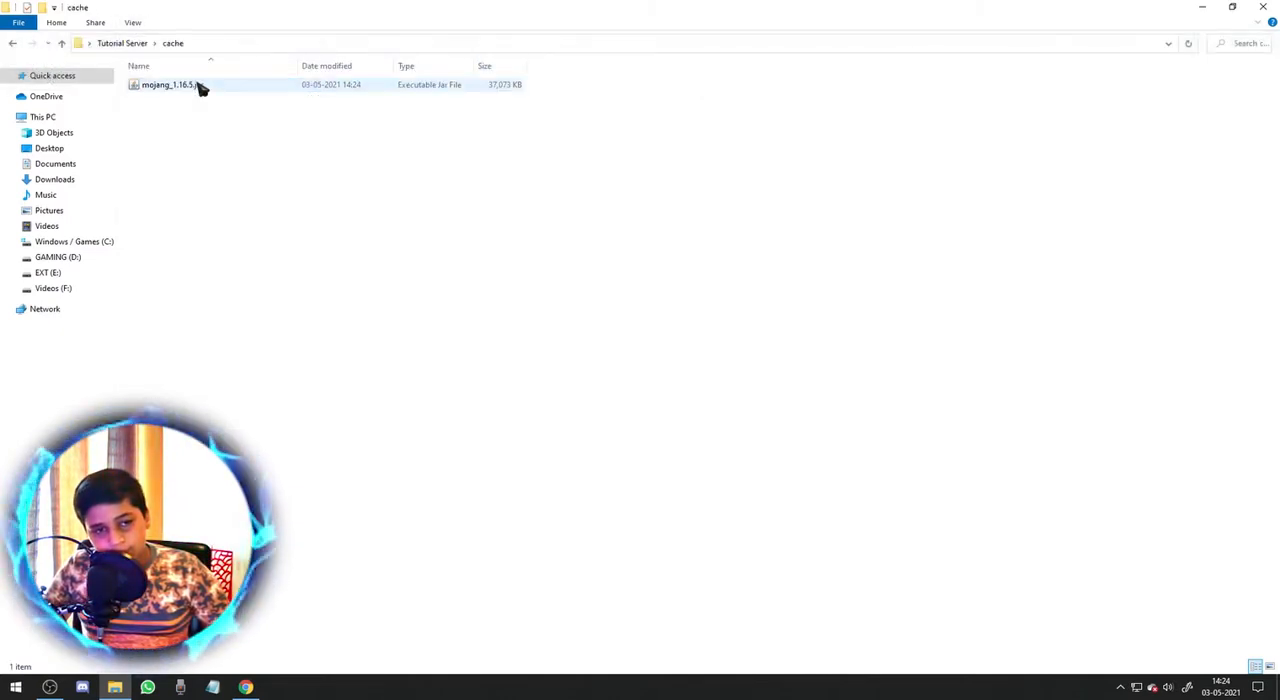
pyautogui.click(146, 45)
# Create a text document in the Tutorial Server folder and name it Run.bat, accepting the extension change.
pyautogui.rightClick(226, 164)
pyautogui.moveTo(370, 357)
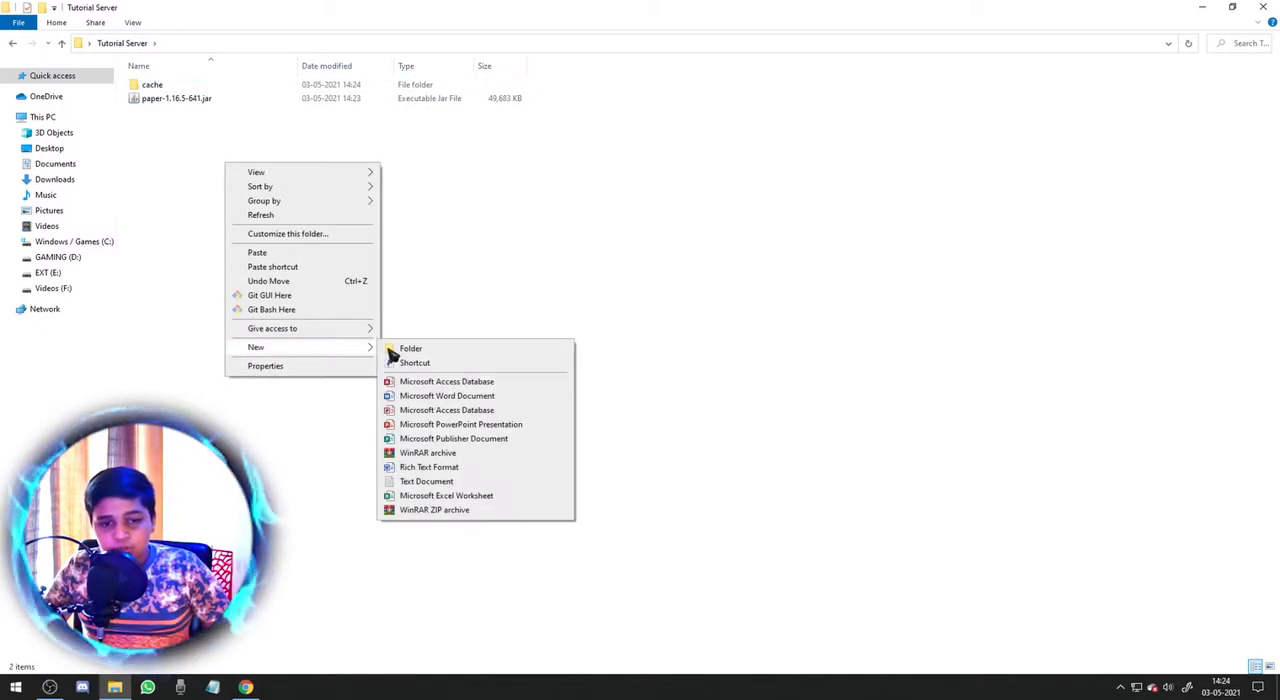
pyautogui.click(467, 484)
pyautogui.press('BackSpace')
pyautogui.write('Run')
pyautogui.press('Delete')
pyautogui.press('Delete')
pyautogui.press('Delete')
pyautogui.press('Delete')
pyautogui.write('.bat')
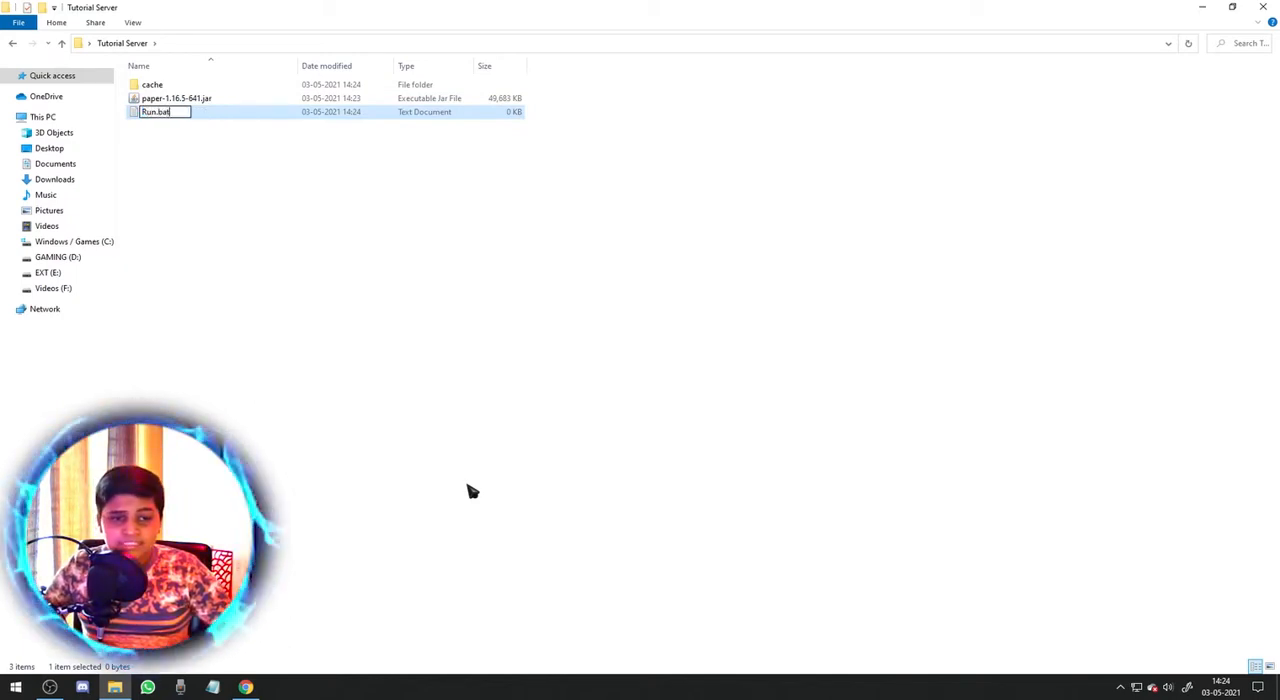
pyautogui.press('Return')
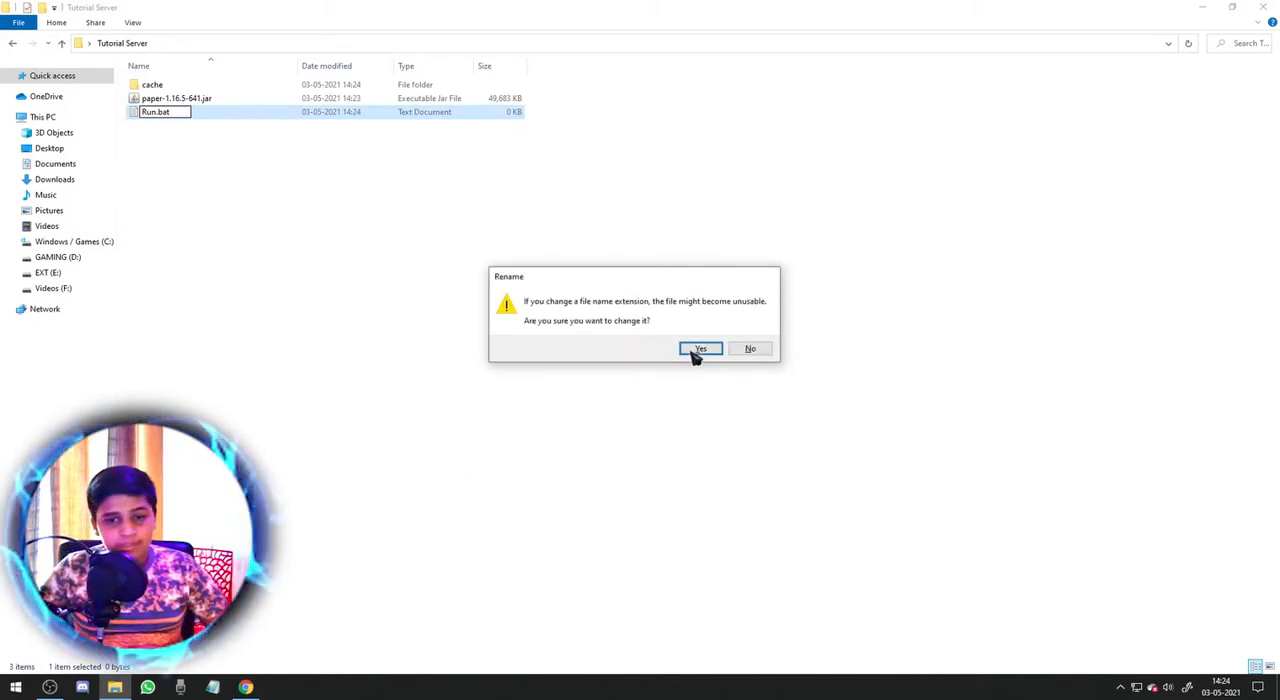
pyautogui.click(699, 350)
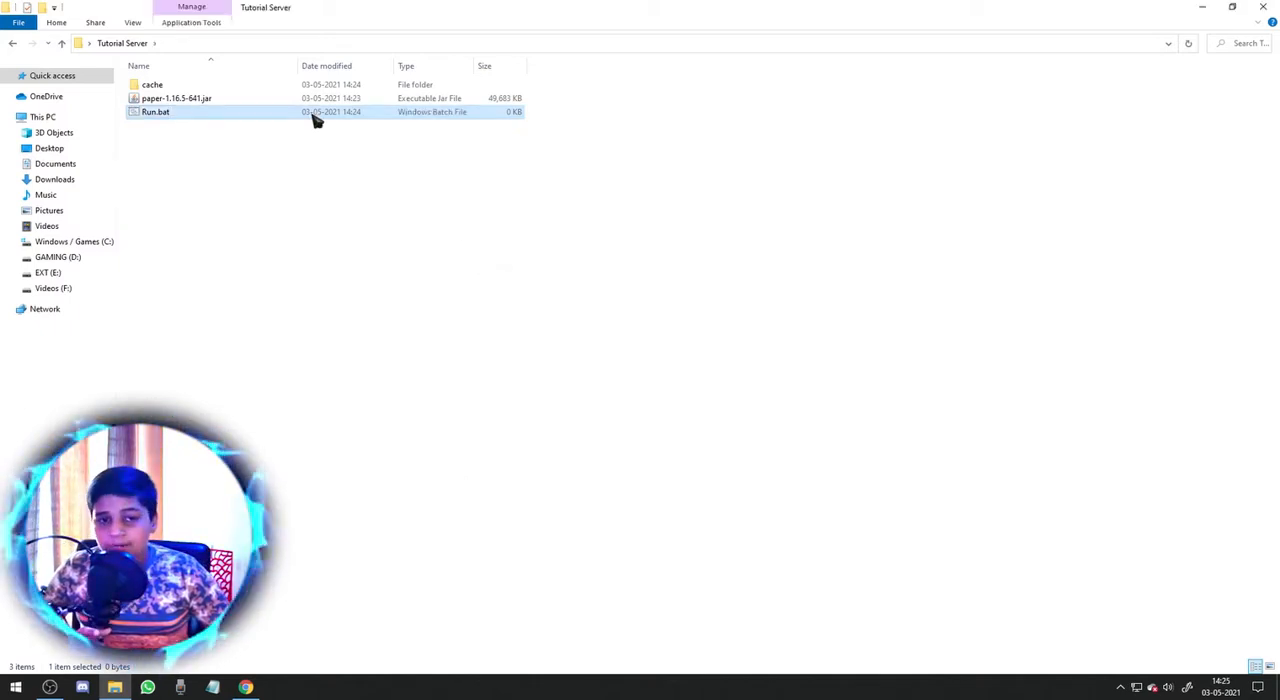
# Open Run.bat for editing and paste the startup script "java -Xms2048M -Xmx6144M -jar spigot.jar" followed by "pause".
pyautogui.rightClick(313, 117)
pyautogui.click(341, 138)
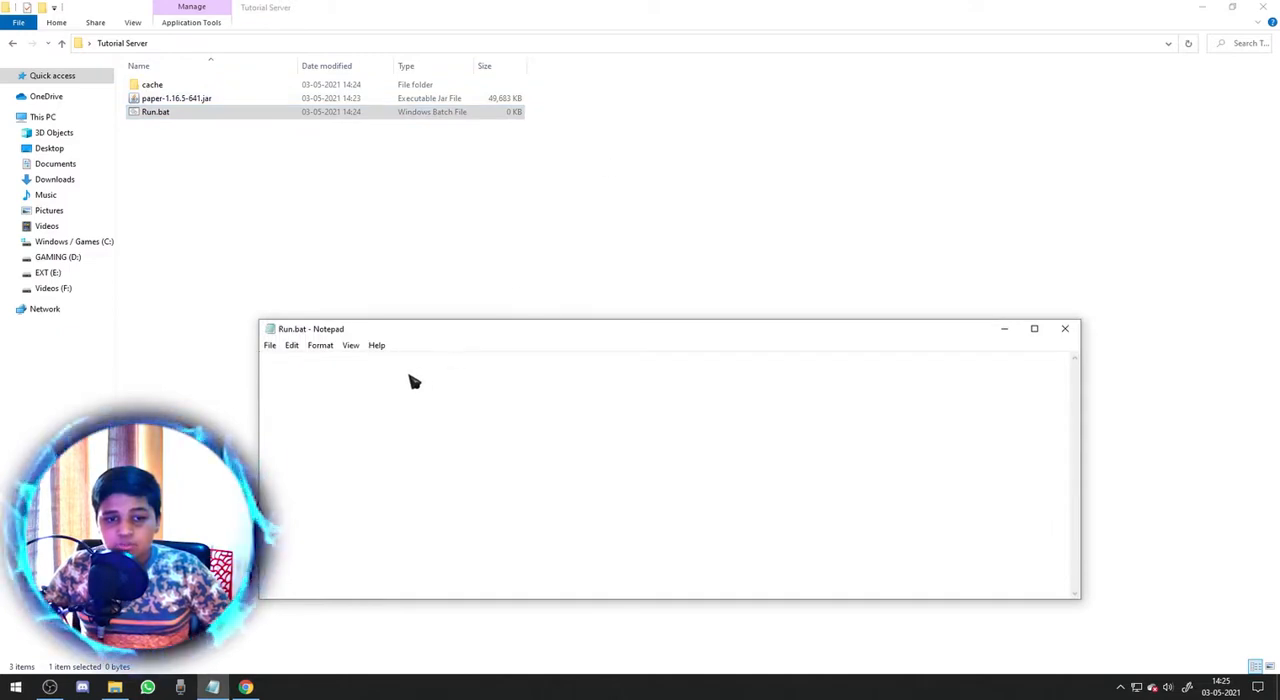
pyautogui.press('super+Up')
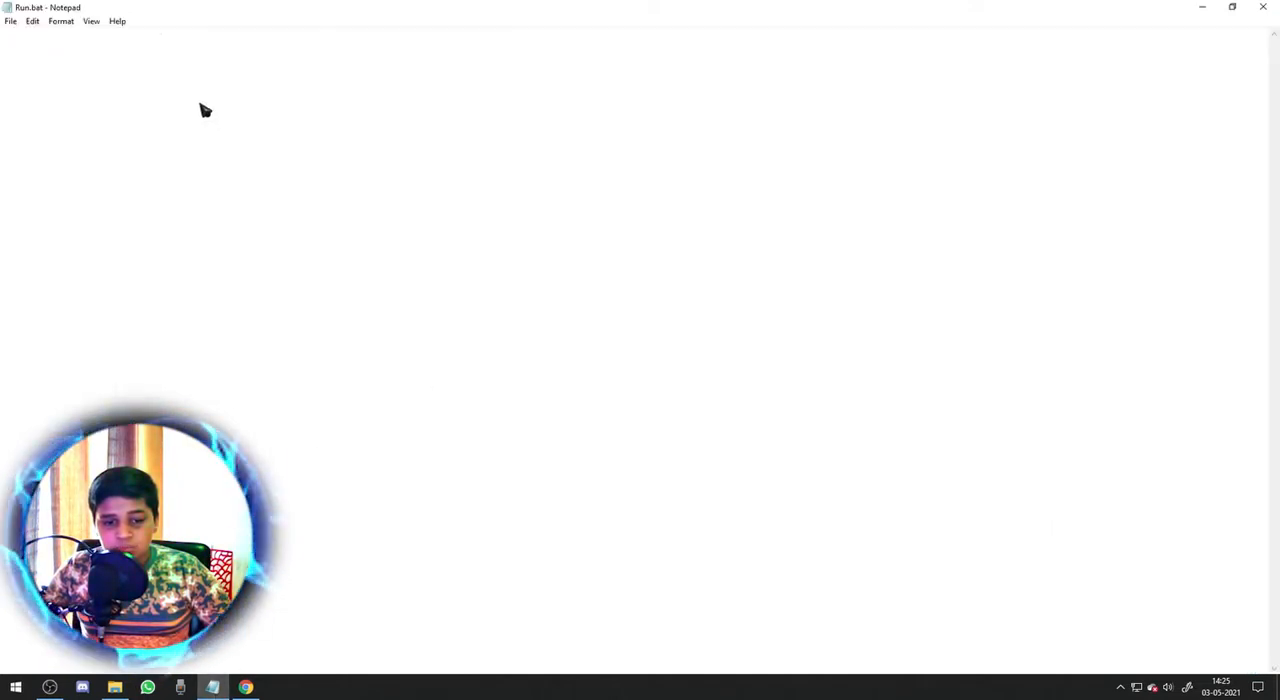
pyautogui.write('java -Xms2048M -Xmx6144M -jar spigot.jar  pause')
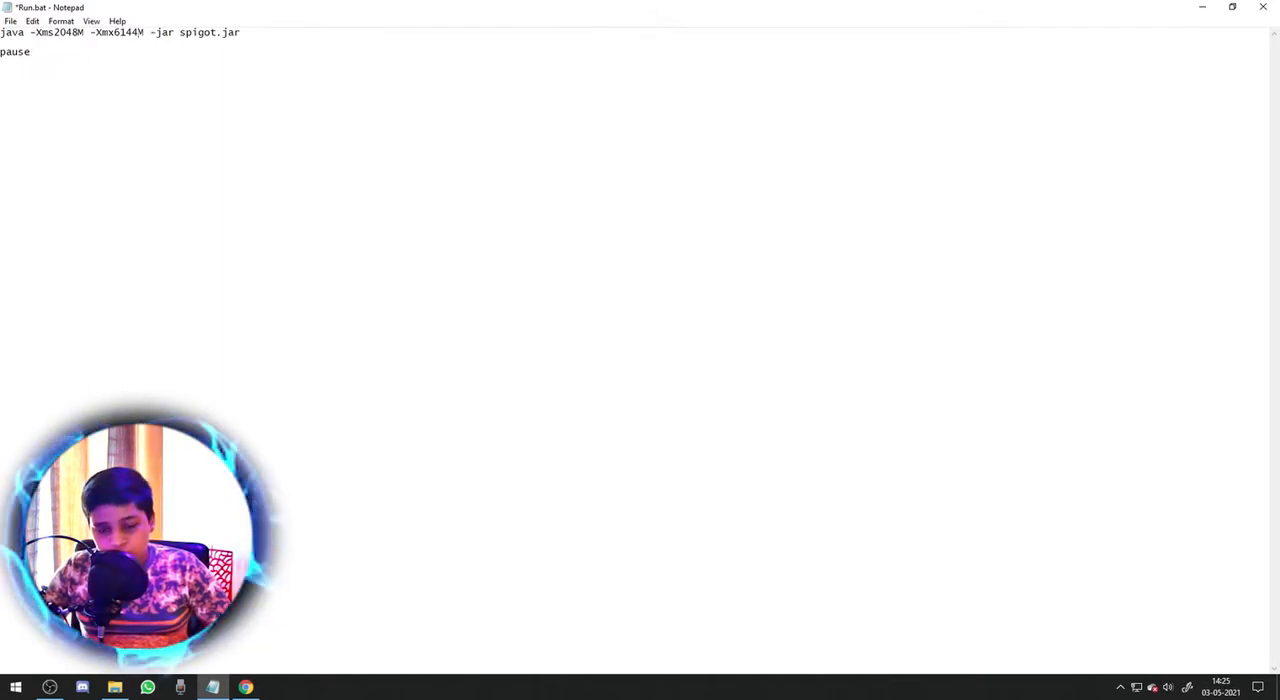
# Close the Run.bat script and return to the Tutorial Server folder.
pyautogui.click(22, 686)
pyautogui.click(22, 686)
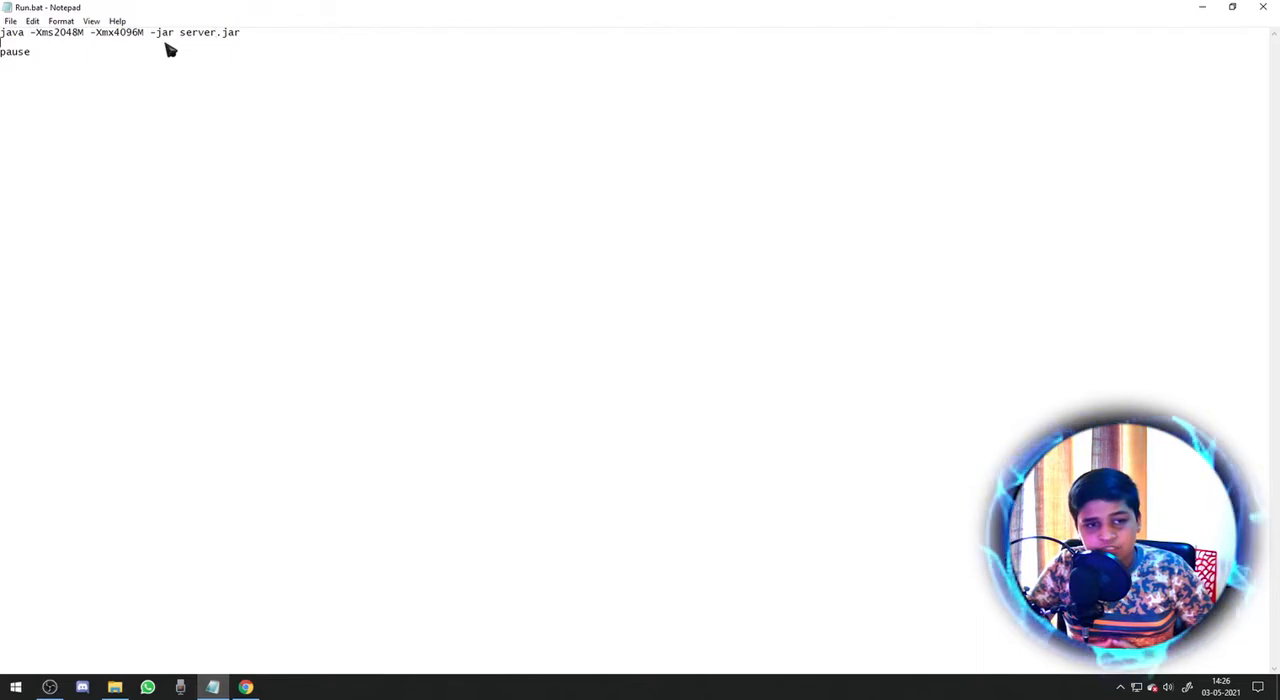
pyautogui.click(250, 39)
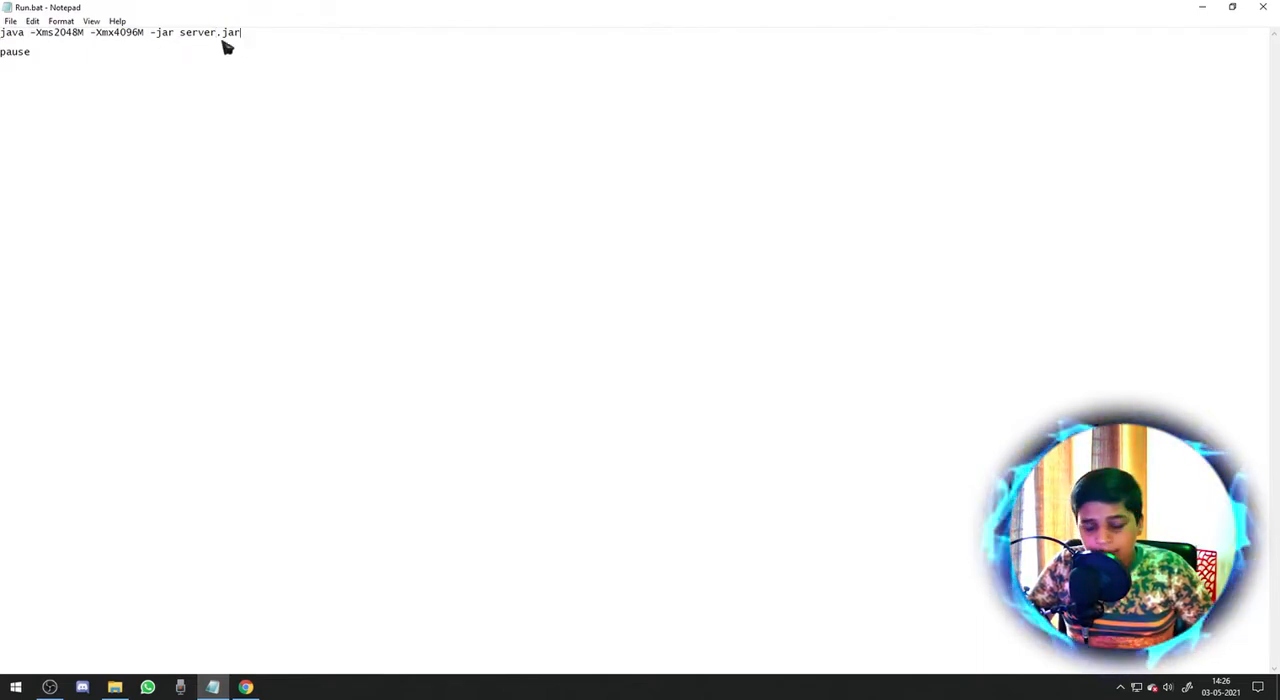
pyautogui.click(1263, 7)
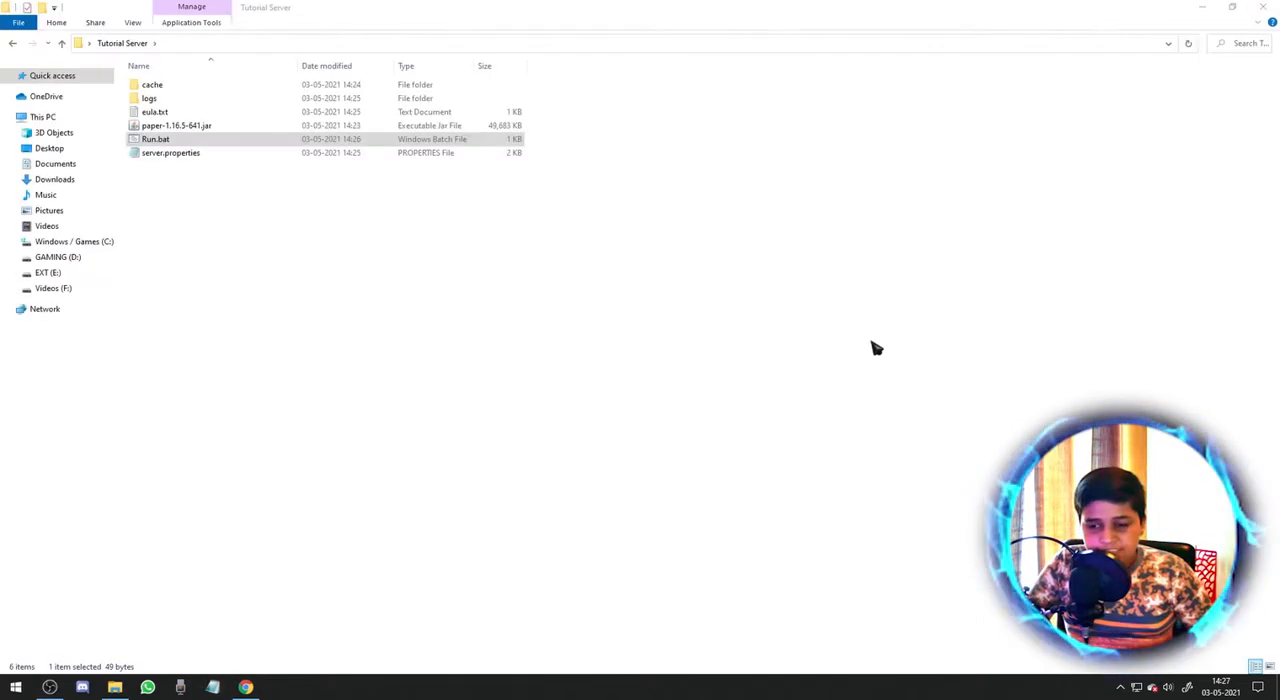
# Rename paper-1.16.5-641.jar in the Tutorial Server folder as server.jar.
pyautogui.click(186, 126)
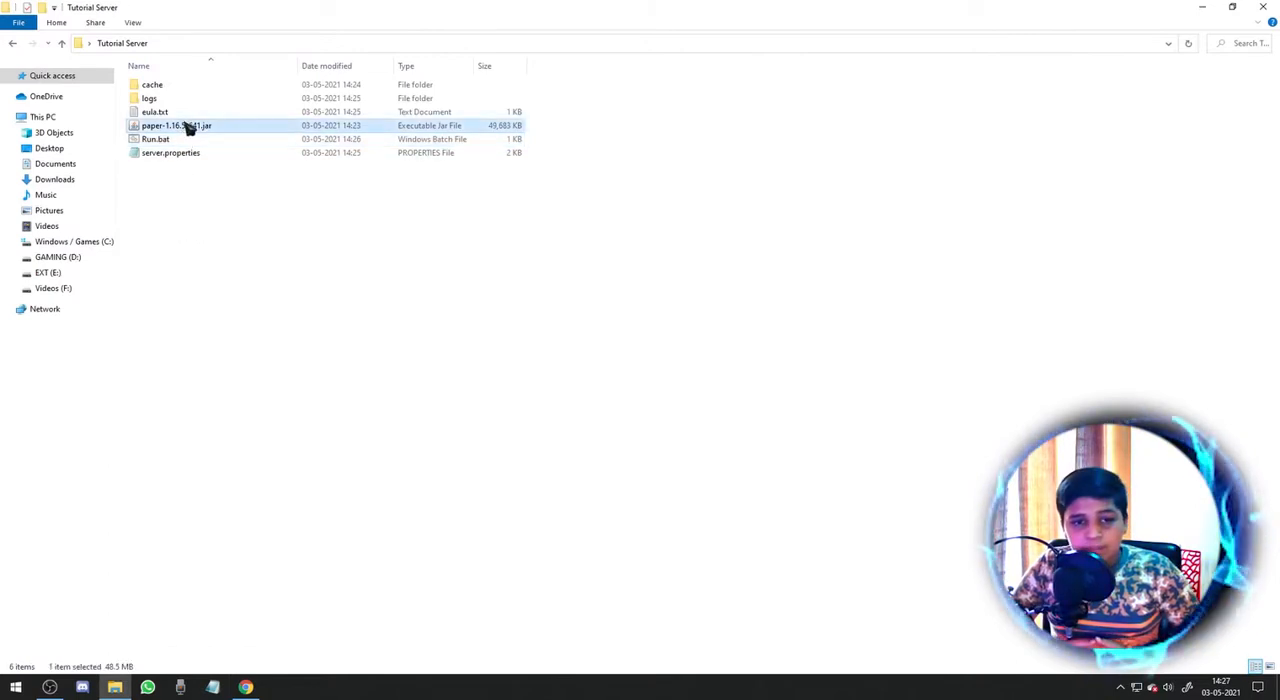
pyautogui.rightClick(183, 127)
pyautogui.click(218, 385)
pyautogui.press('BackSpace')
pyautogui.press('Return')
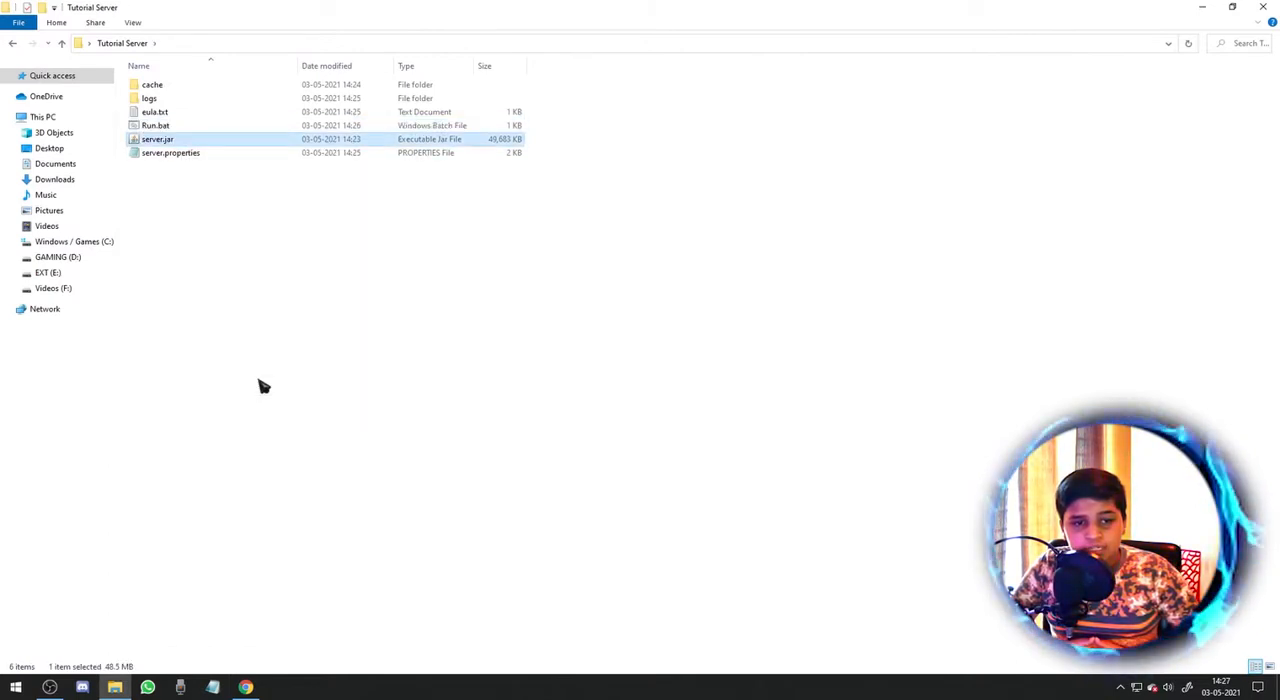
pyautogui.rightClick(208, 123)
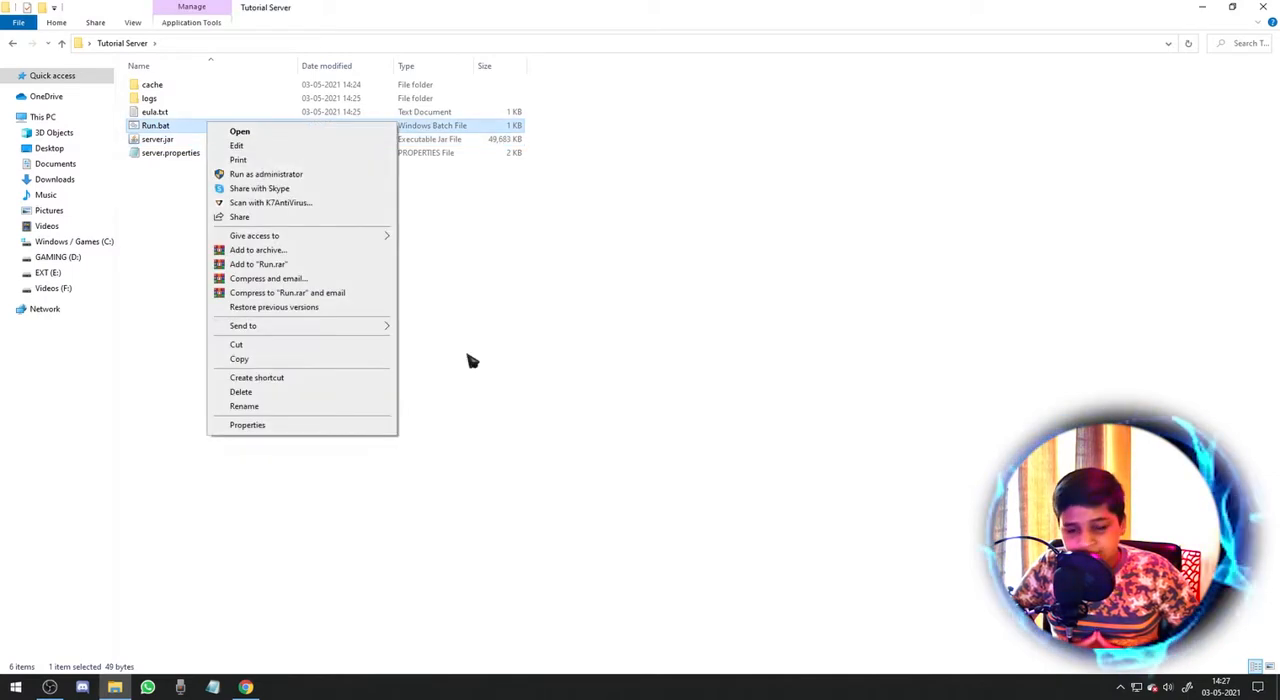
pyautogui.click(620, 472)
# Open eula.txt, accept the agreement by setting eula=true, then save and close the file.
pyautogui.doubleClick(198, 113)
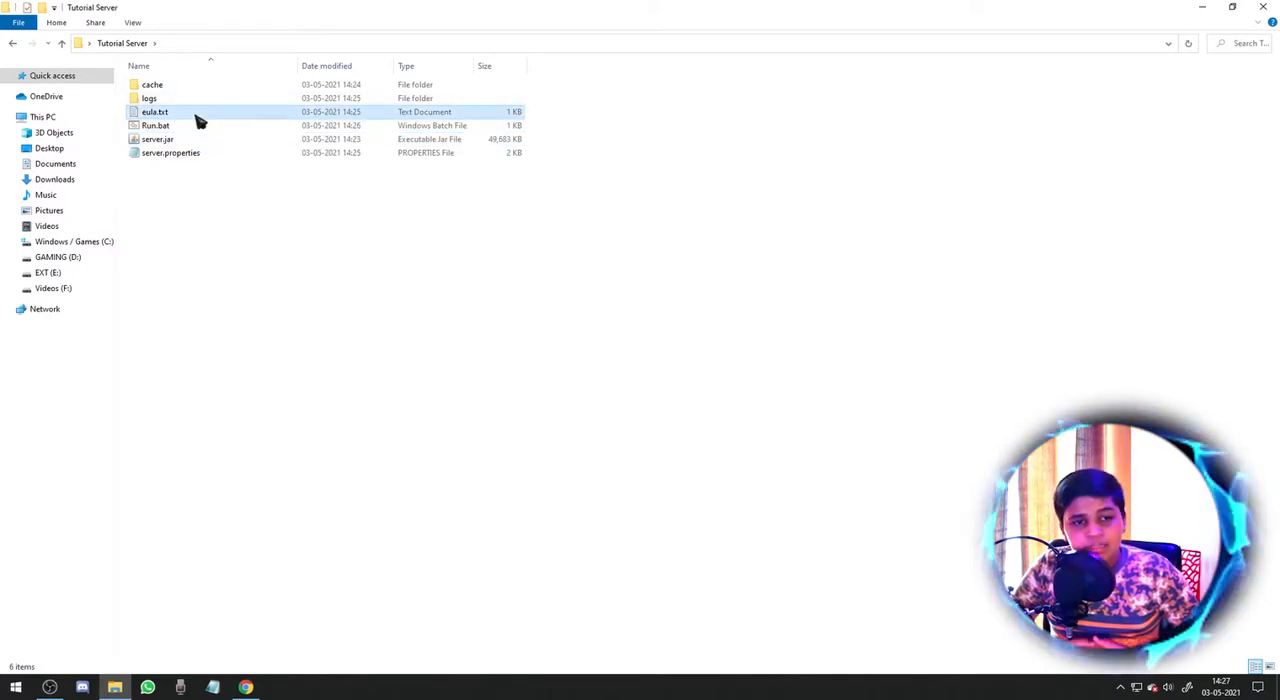
pyautogui.click(1034, 328)
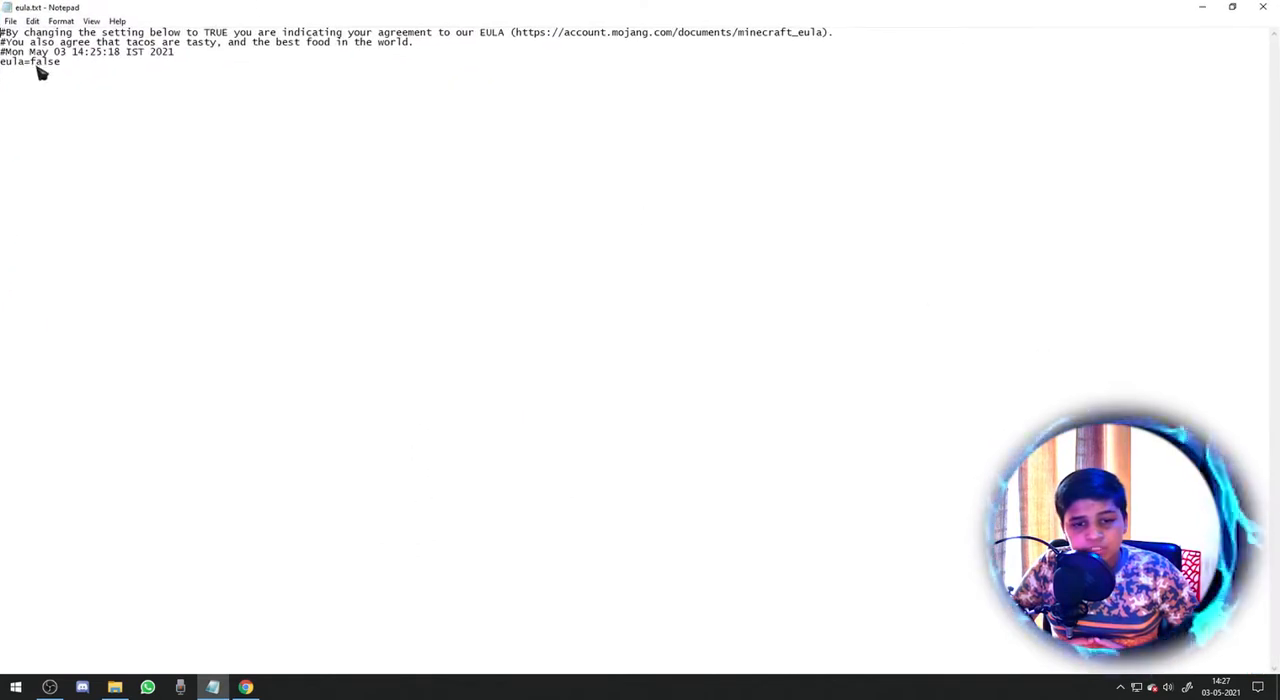
pyautogui.press('BackSpace')
pyautogui.press('BackSpace')
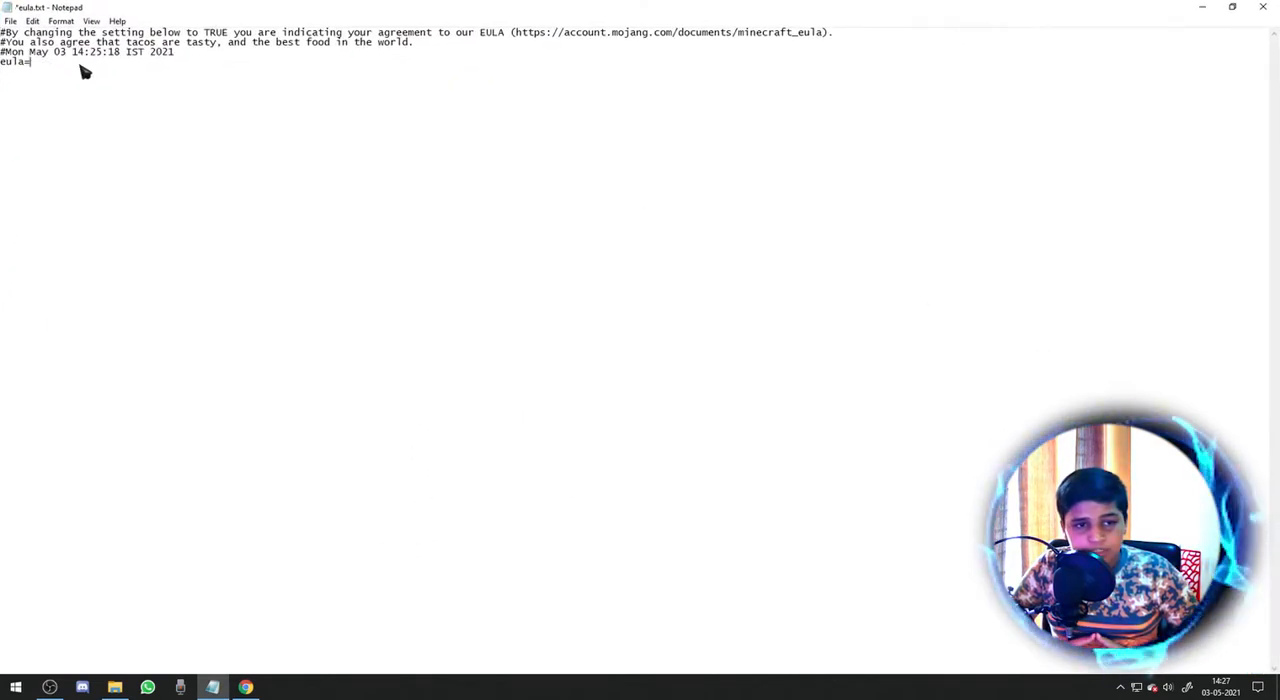
pyautogui.hotkey('ctrl', 's')
pyautogui.click(1263, 7)
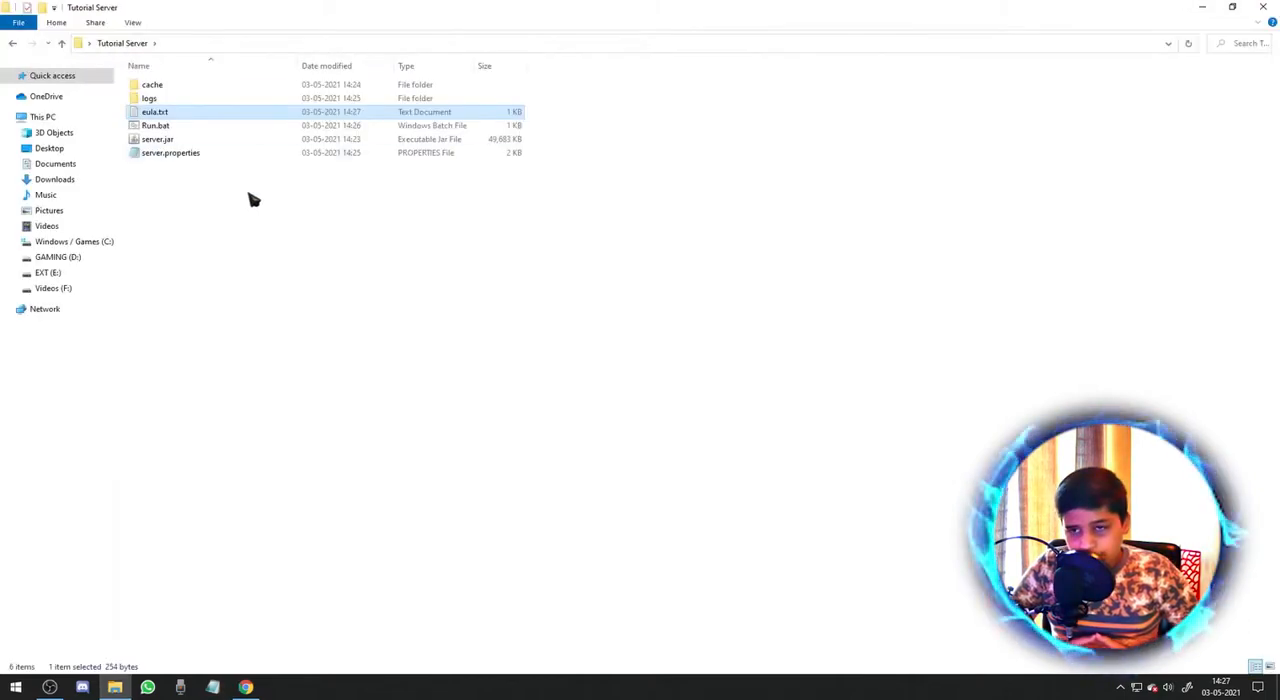
# Open server.properties in a maximized window, set pvp=false and save the file.
pyautogui.doubleClick(195, 155)
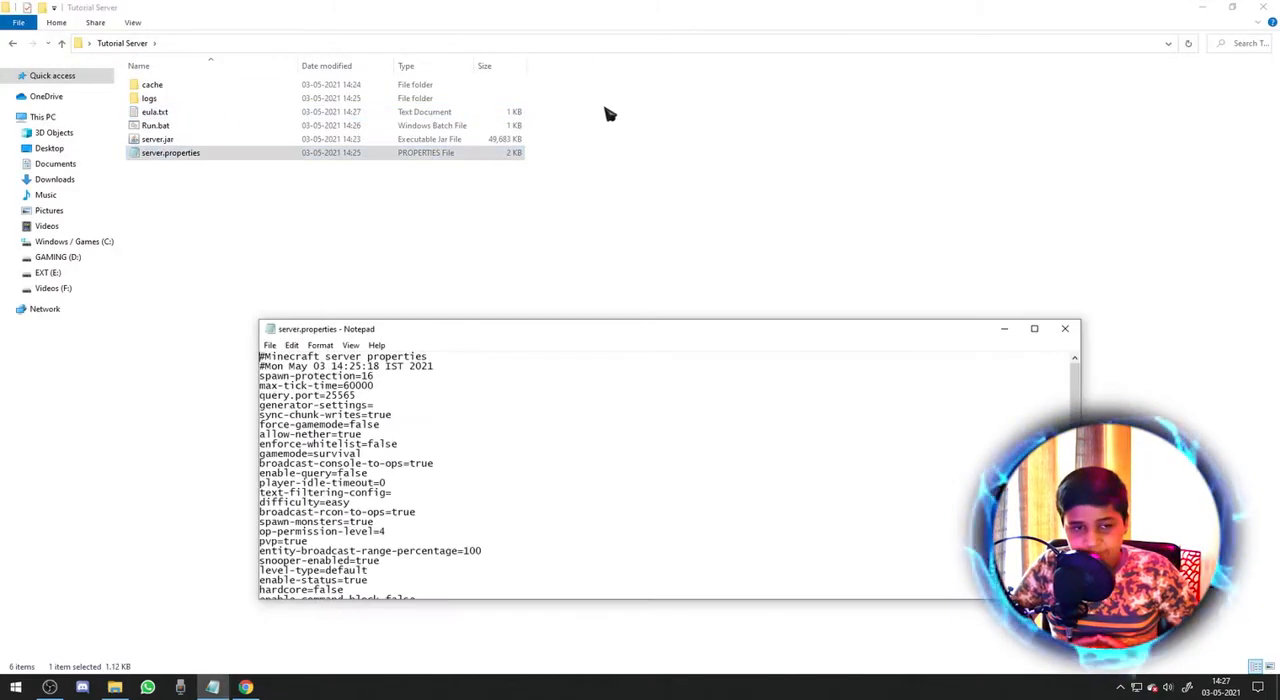
pyautogui.click(1034, 328)
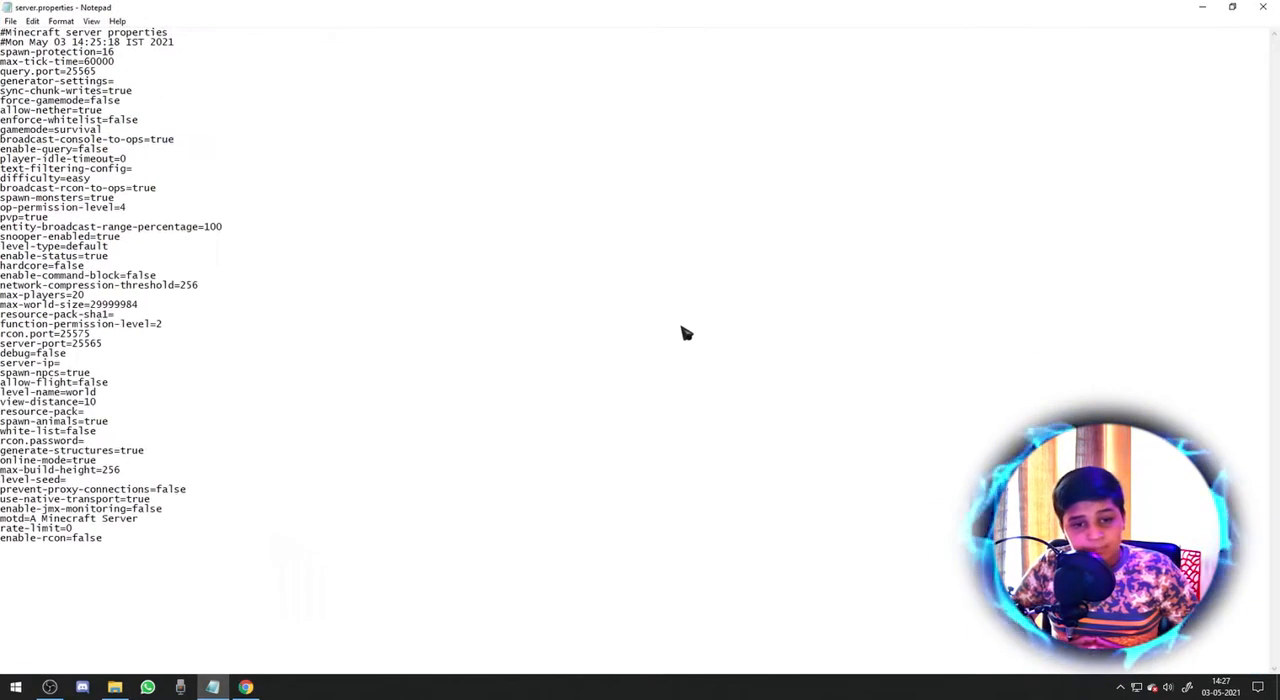
pyautogui.scroll(4, 634, 364)
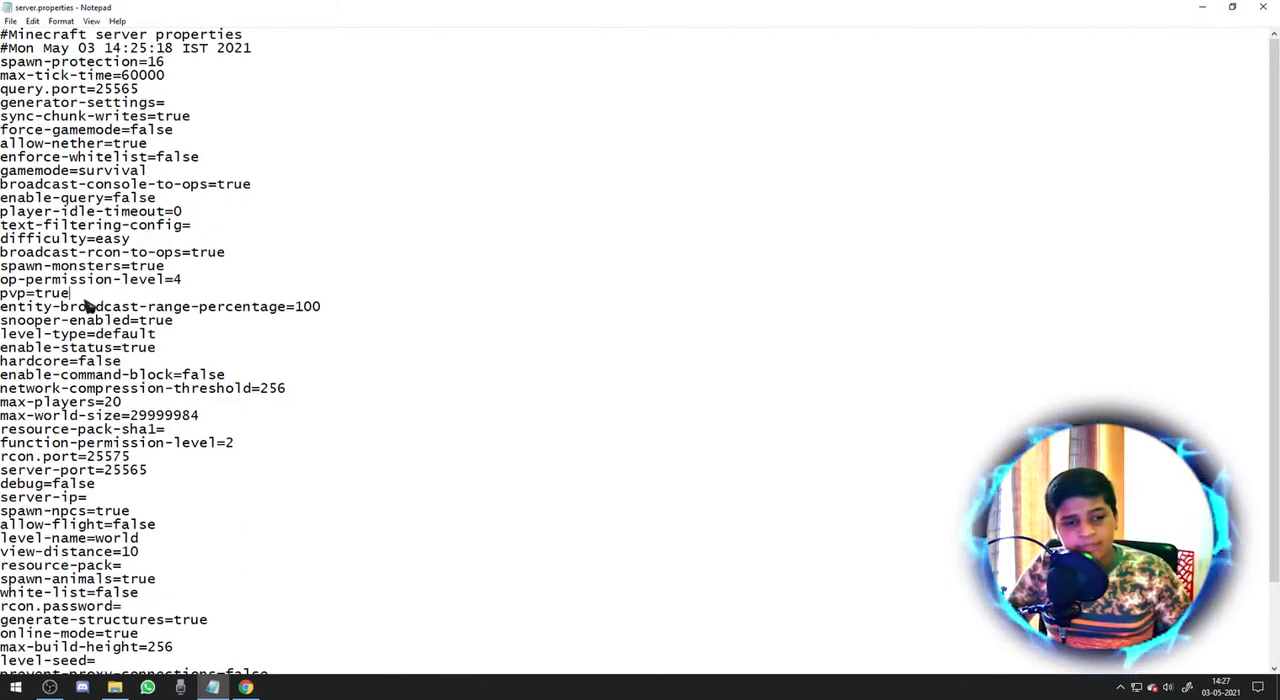
pyautogui.press('BackSpace')
pyautogui.press('BackSpace')
pyautogui.press('BackSpace')
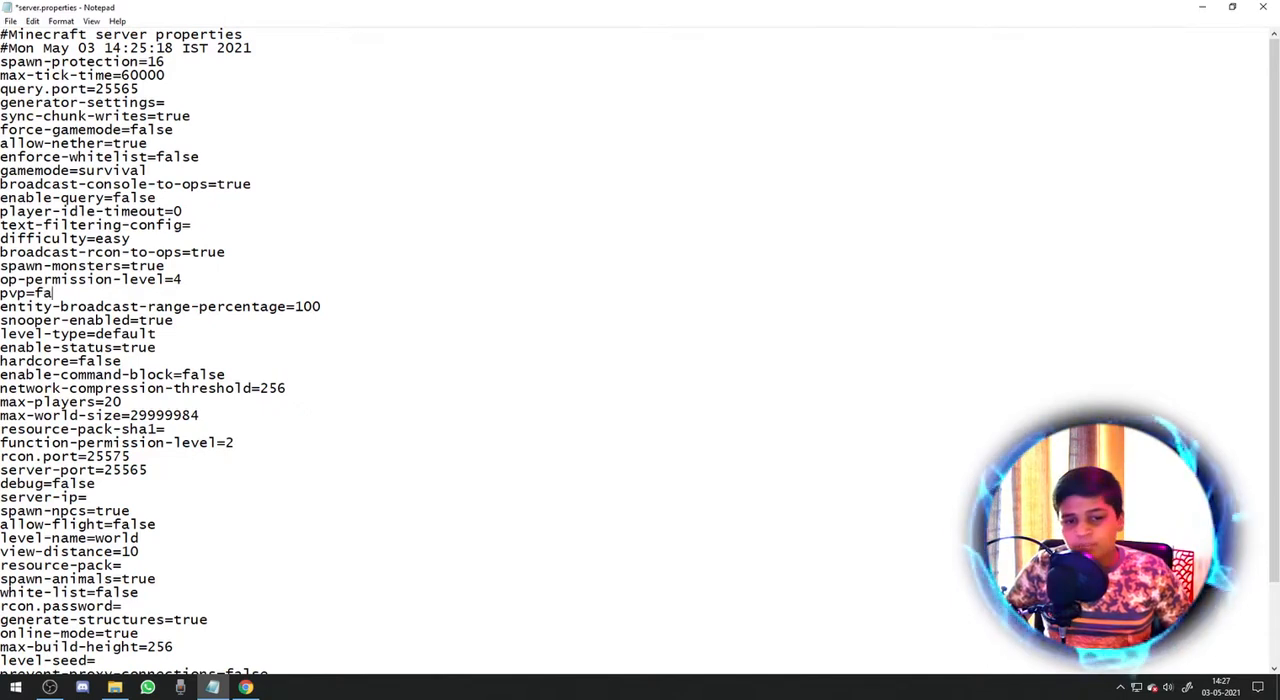
pyautogui.hotkey('ctrl', 's')
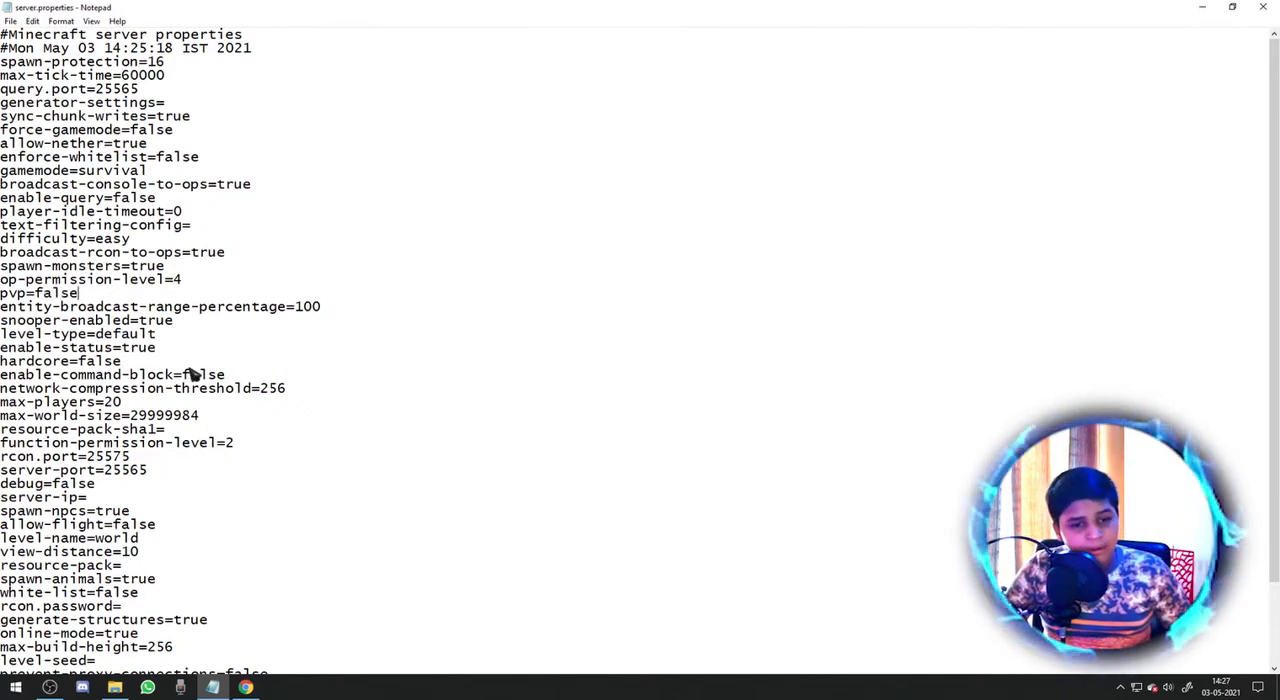
# Set max-players to 2000 and allow-flight to true in server.properties, saving the changes.
pyautogui.click(145, 404)
pyautogui.write('00')
pyautogui.hotkey('ctrl', 's')
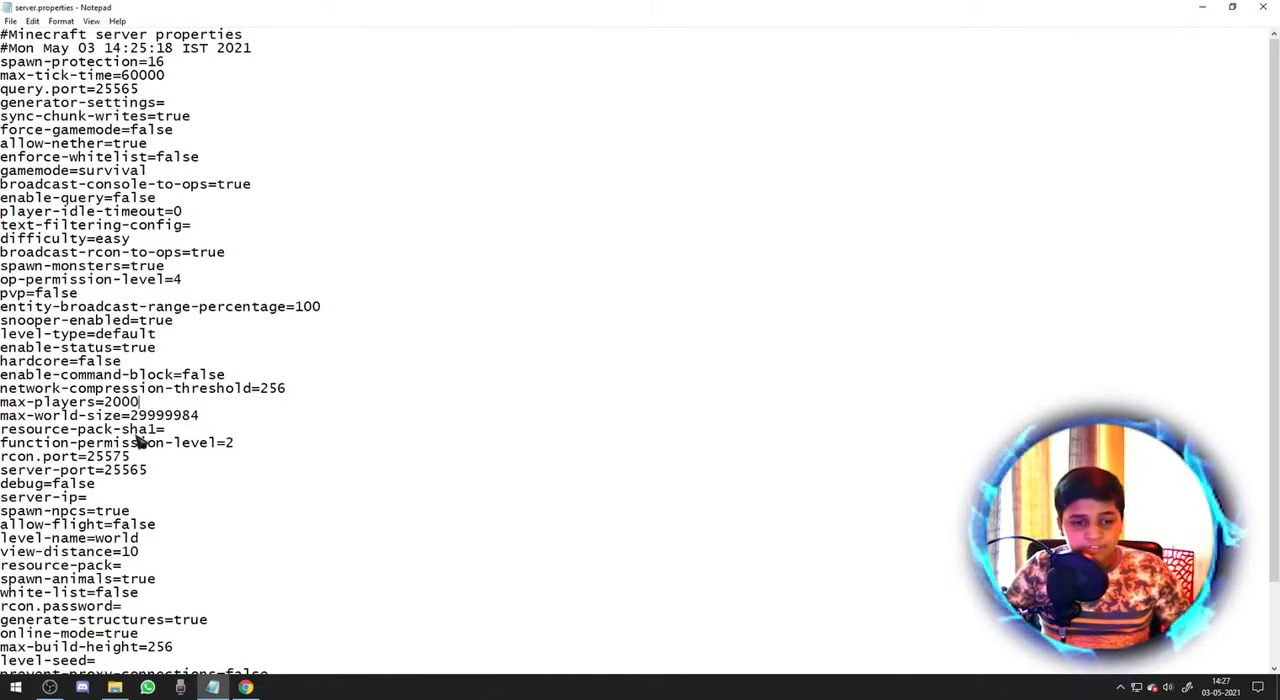
pyautogui.scroll(-3, 210, 443)
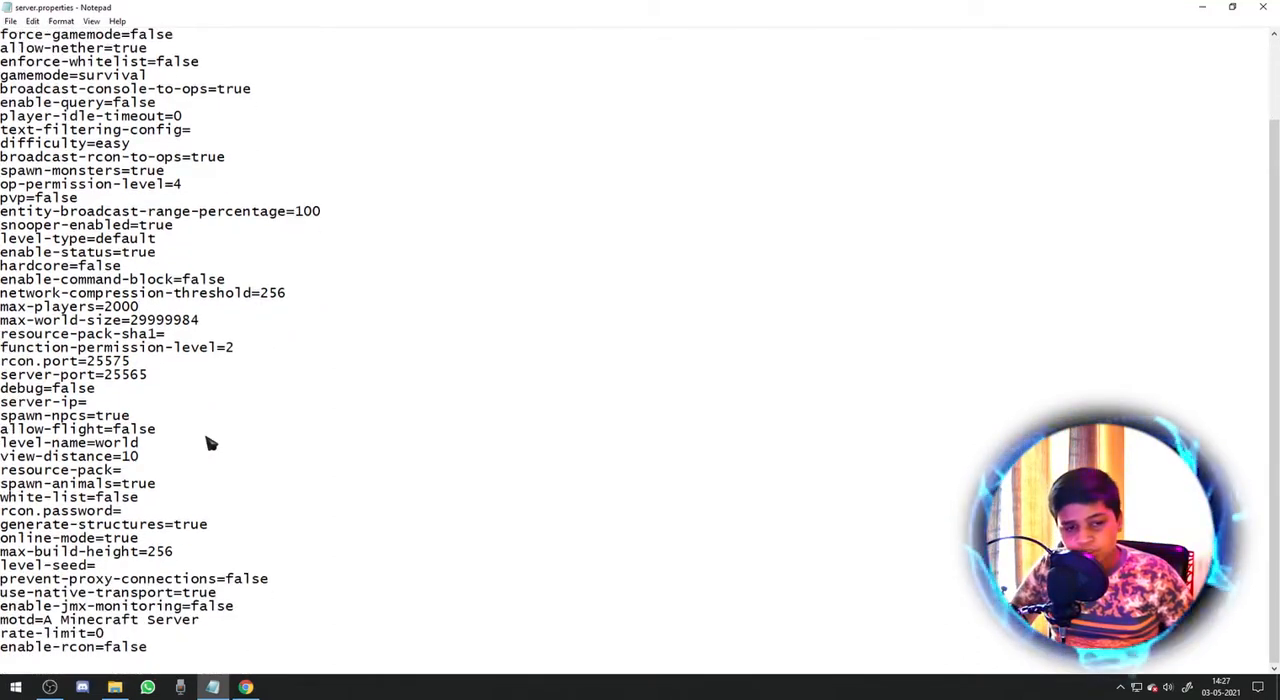
pyautogui.press('BackSpace')
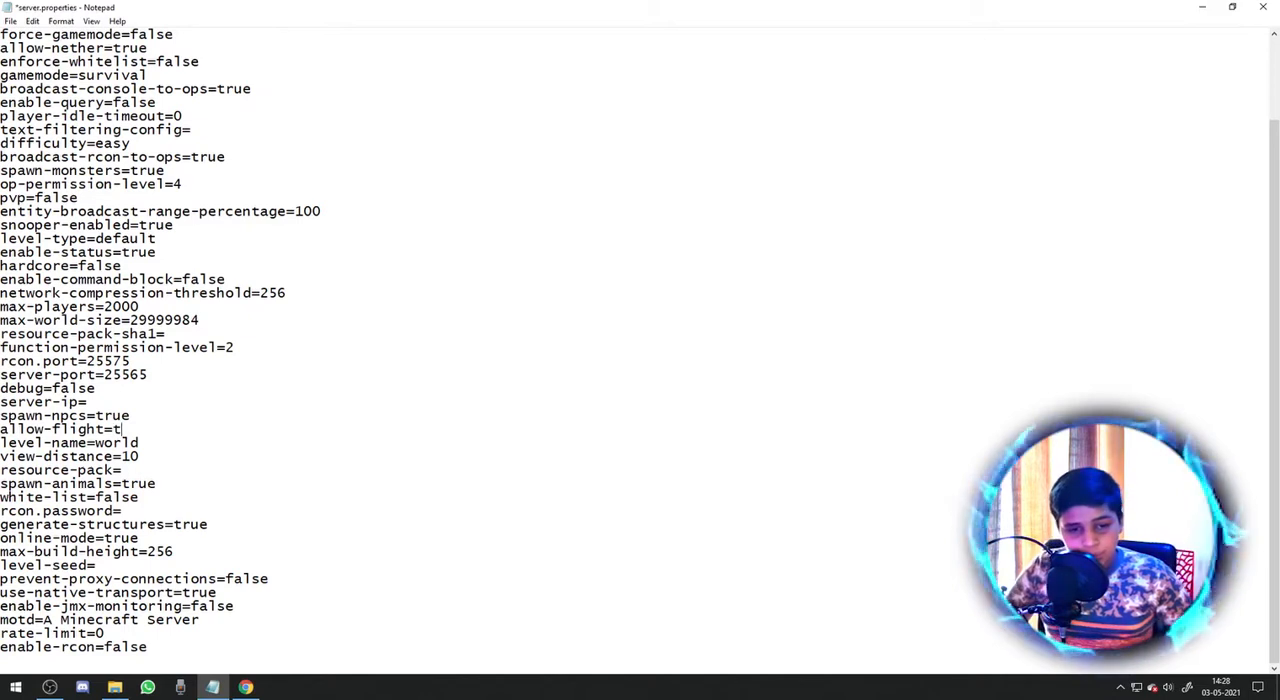
pyautogui.hotkey('ctrl', 's')
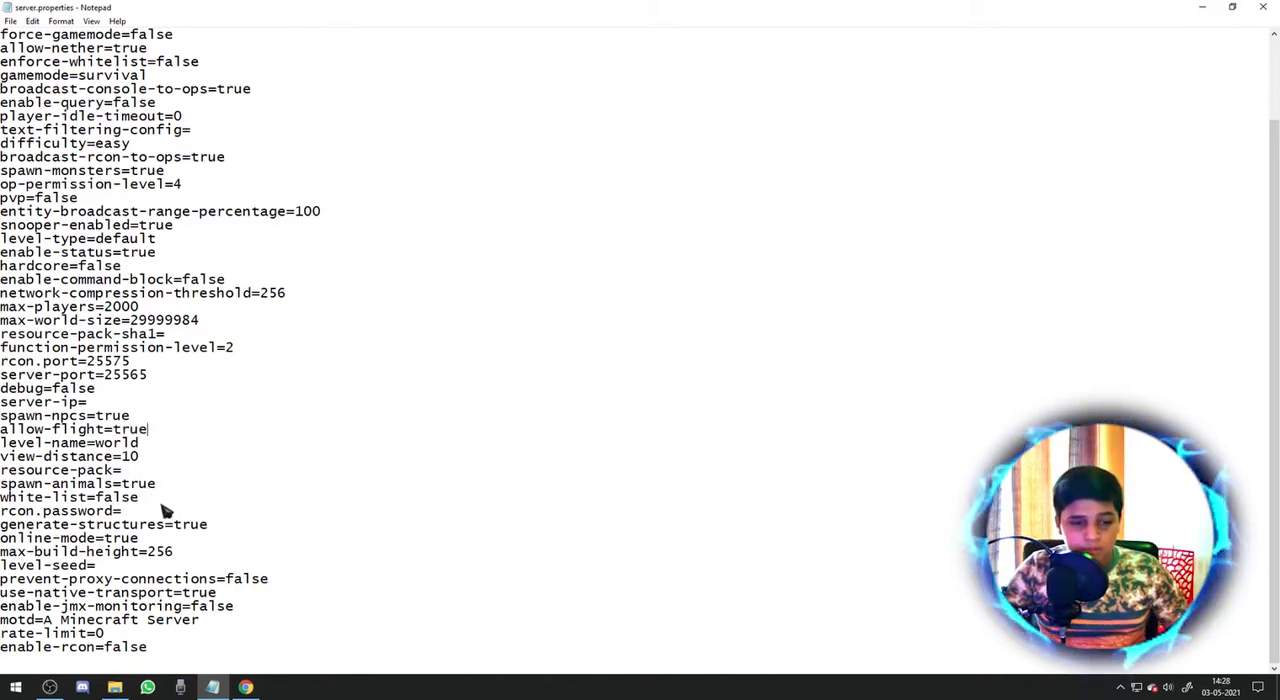
# Set online-mode to false and the motd to "Tutorial Server ;))", saving server.properties.
pyautogui.click(152, 540)
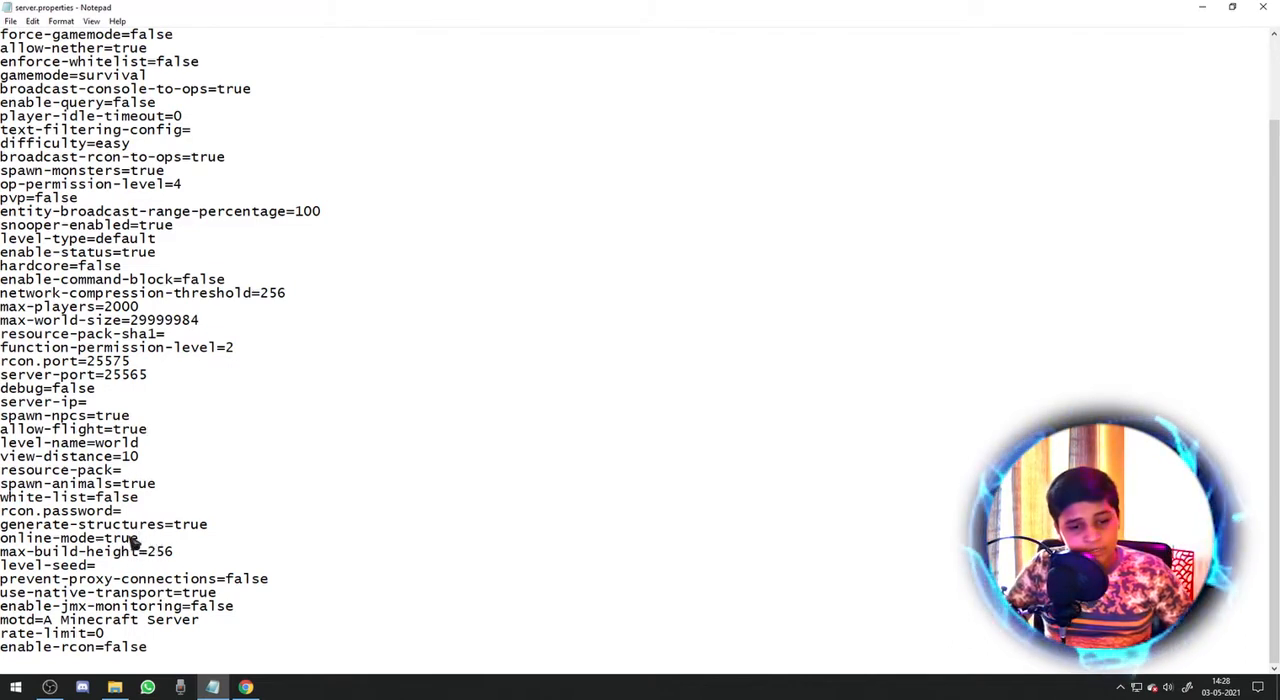
pyautogui.press('BackSpace')
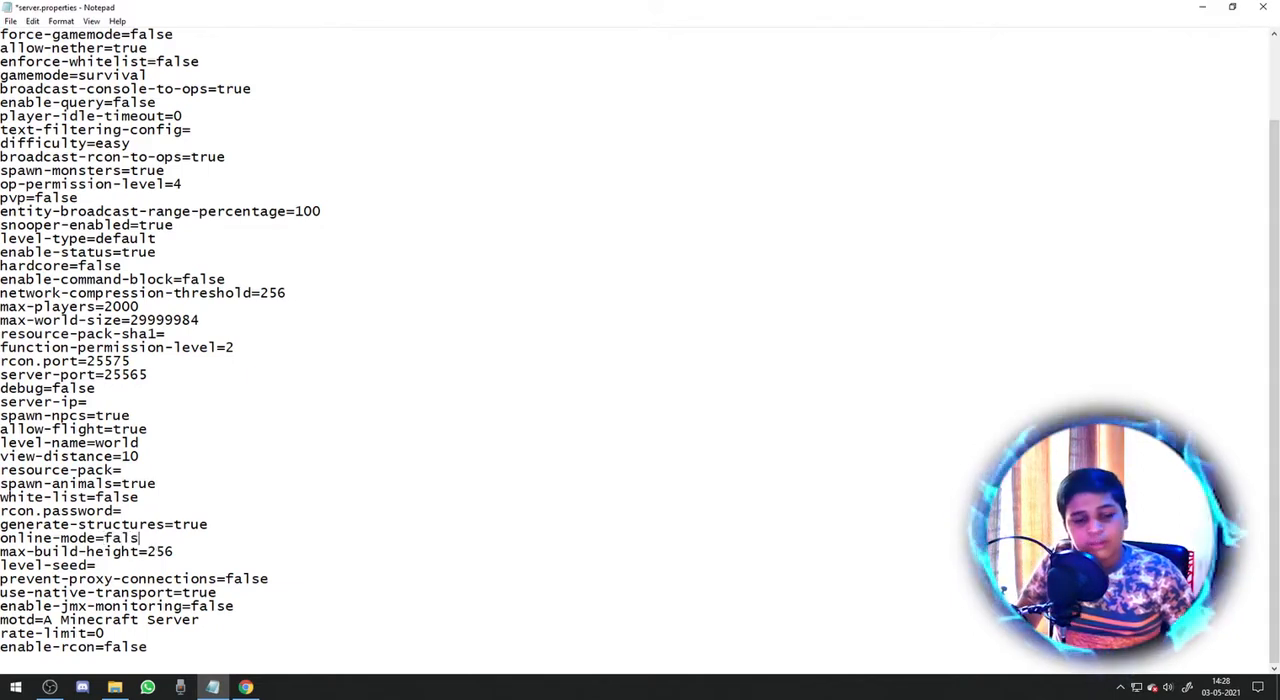
pyautogui.hotkey('ctrl', 's')
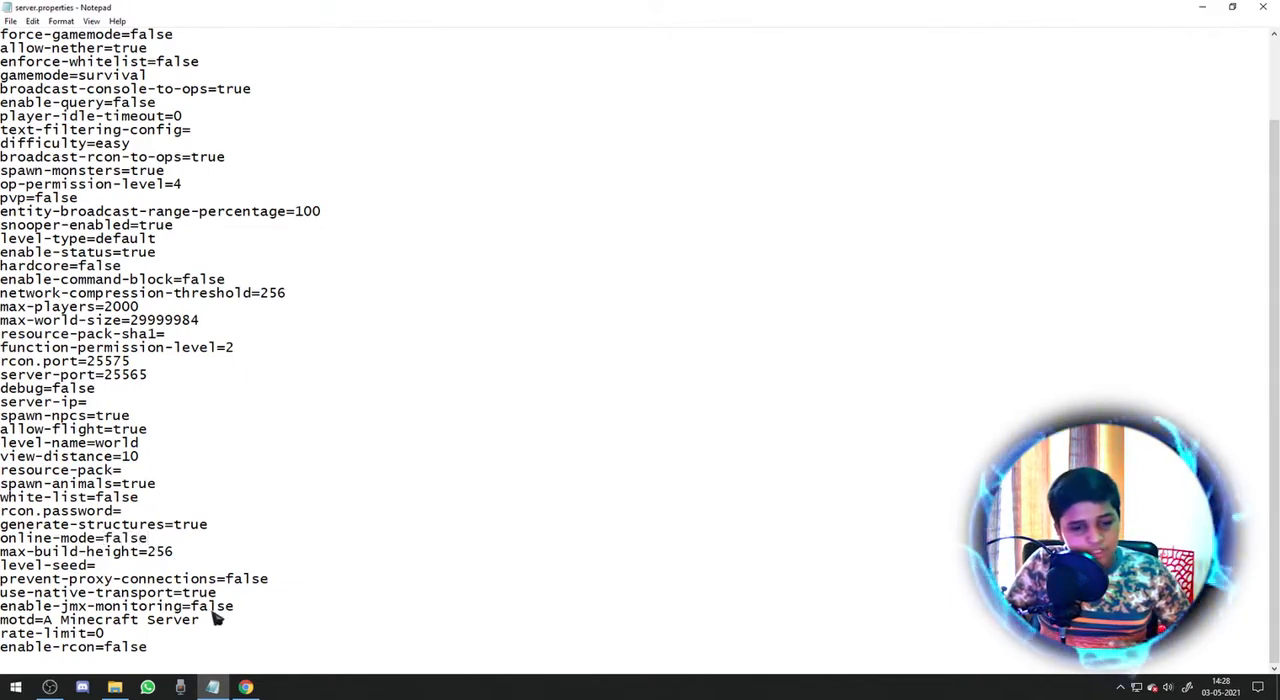
pyautogui.moveTo(198, 620); pyautogui.dragTo(52, 630)
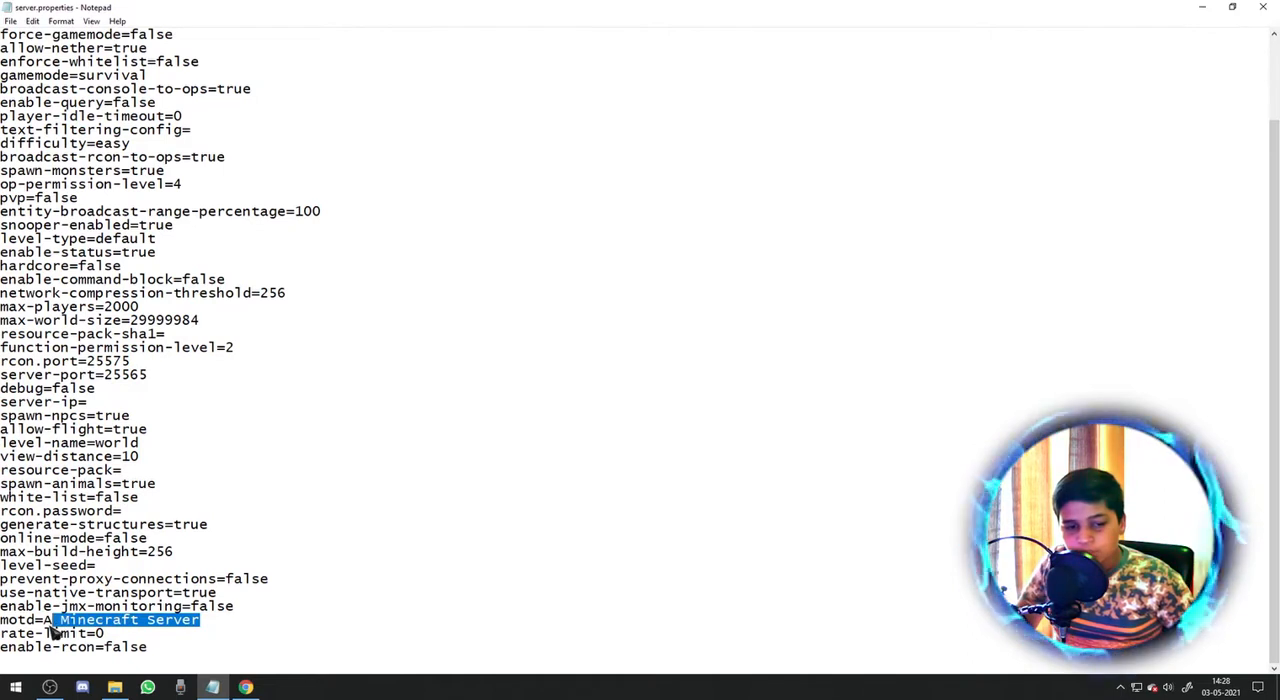
pyautogui.press('BackSpace')
pyautogui.write('Tutorial')
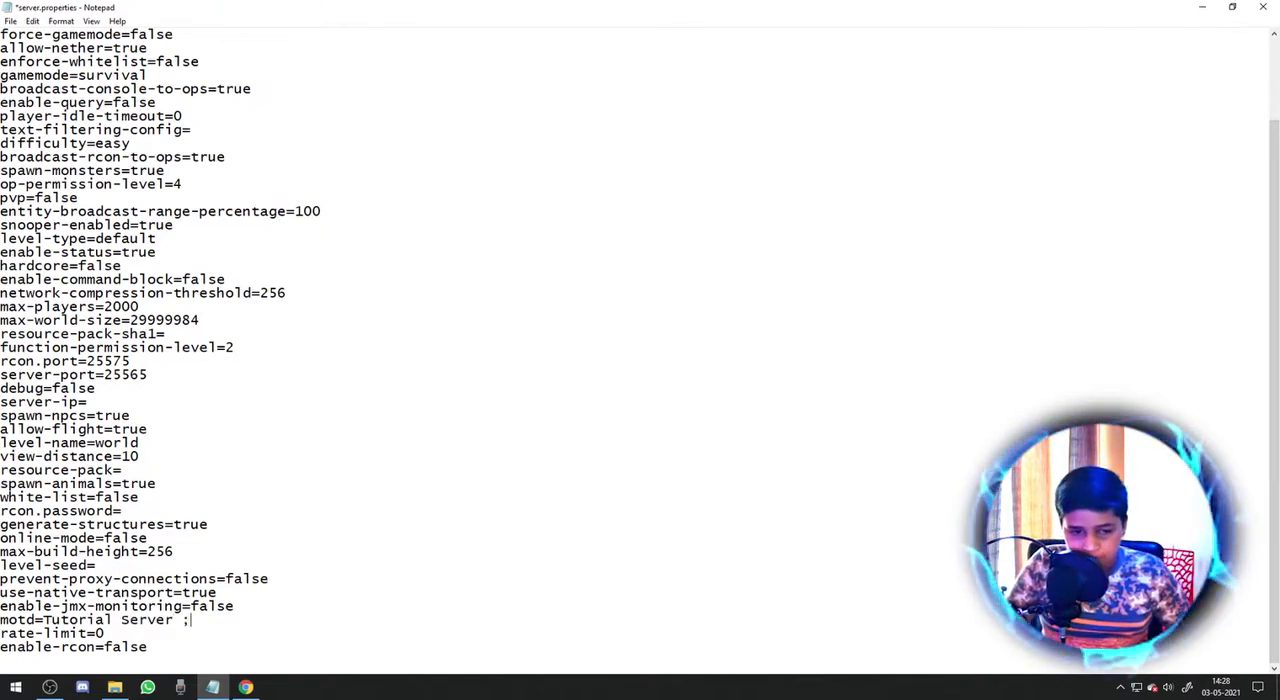
pyautogui.hotkey('ctrl', 's')
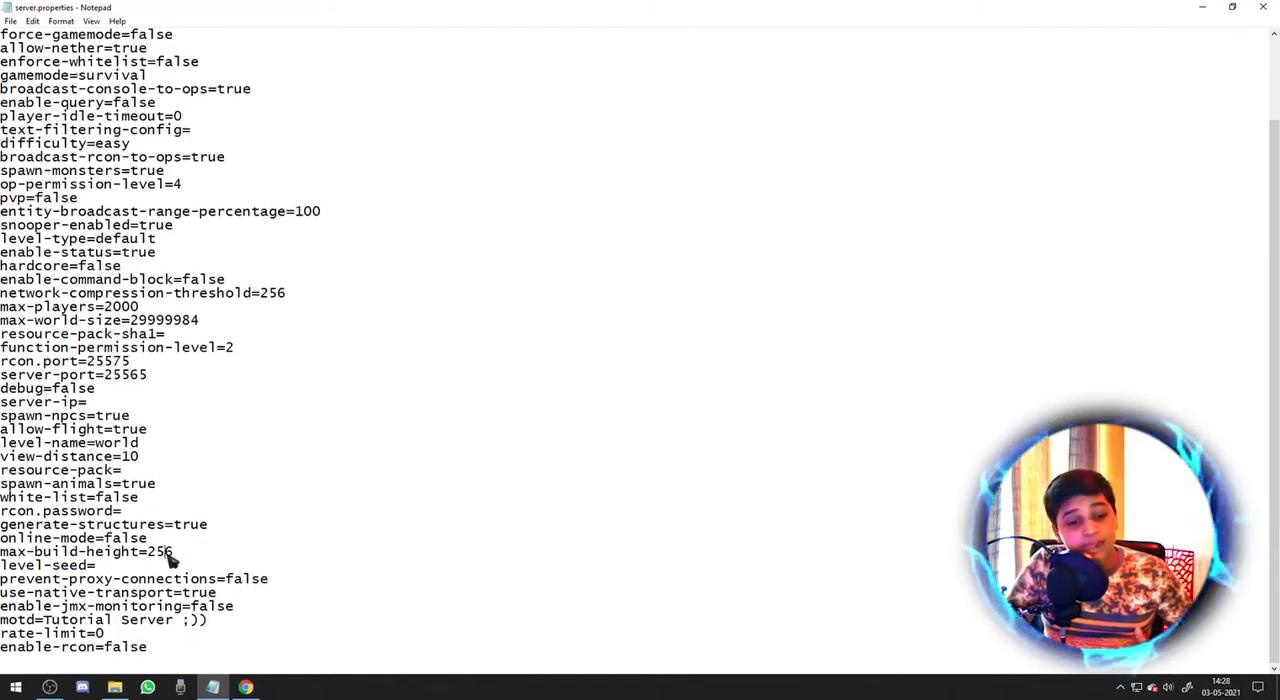
# Set max-build-height to 1000, save server.properties and close it.
pyautogui.press('BackSpace')
pyautogui.press('BackSpace')
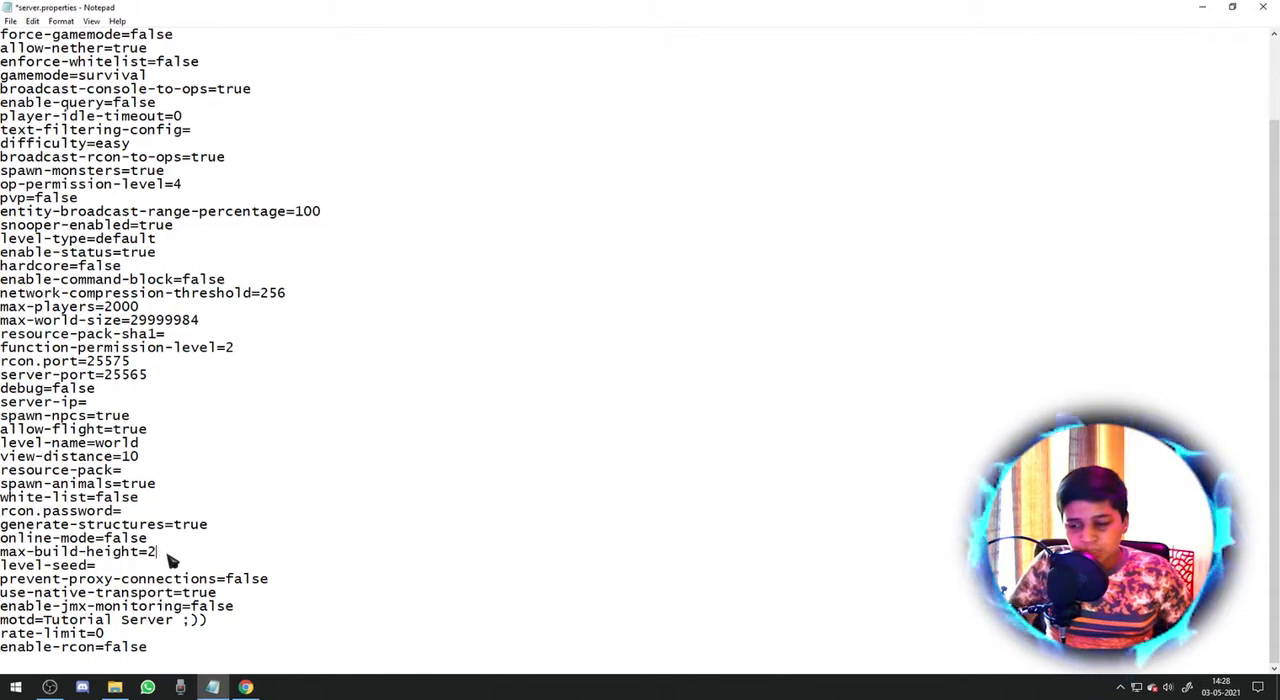
pyautogui.write('1000')
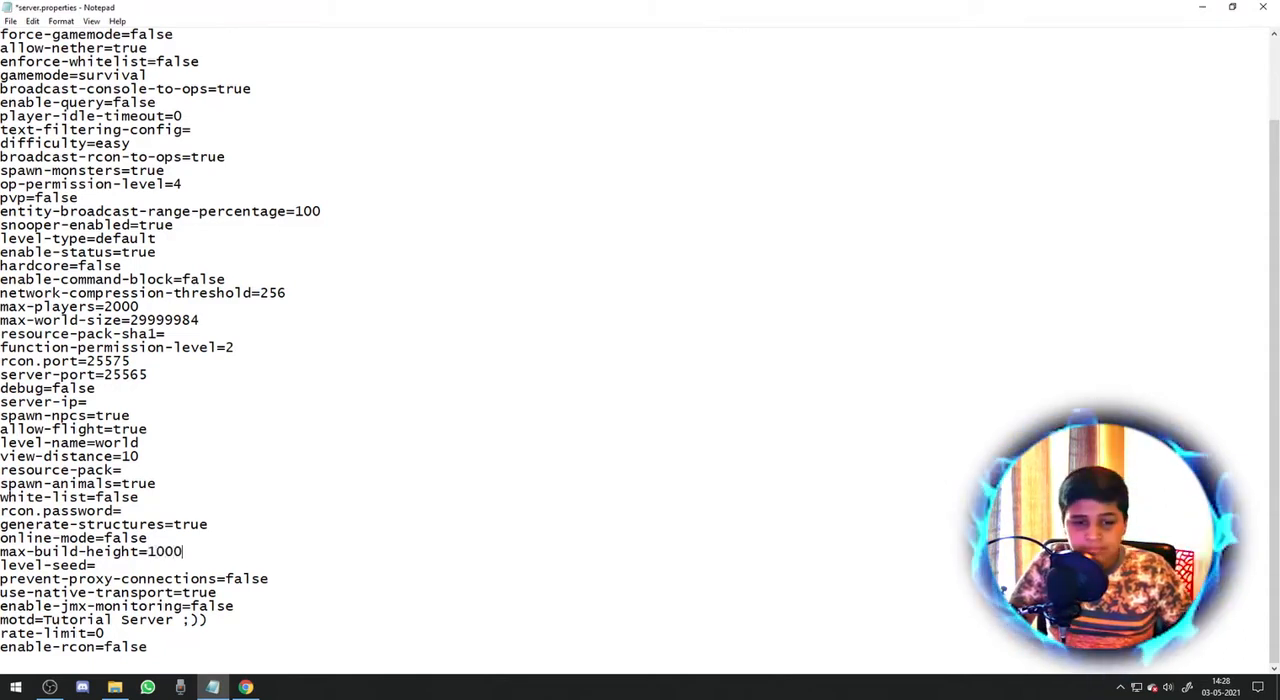
pyautogui.hotkey('ctrl', 's')
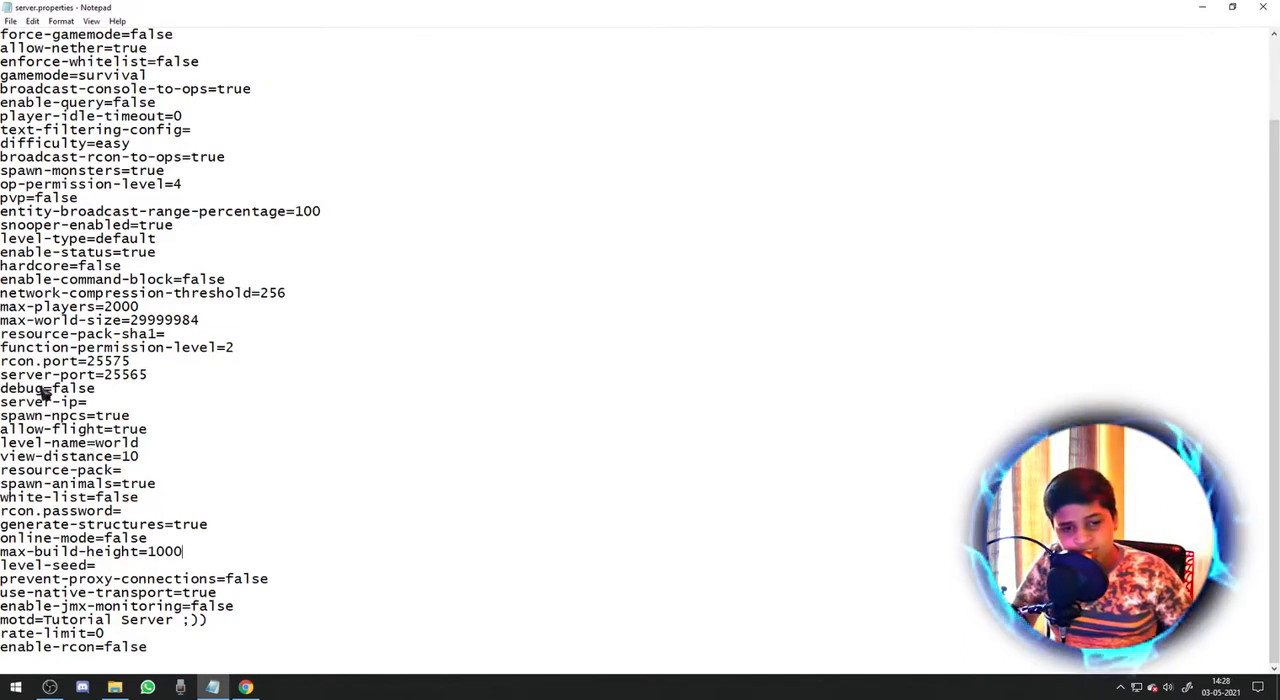
pyautogui.scroll(3, 218, 387)
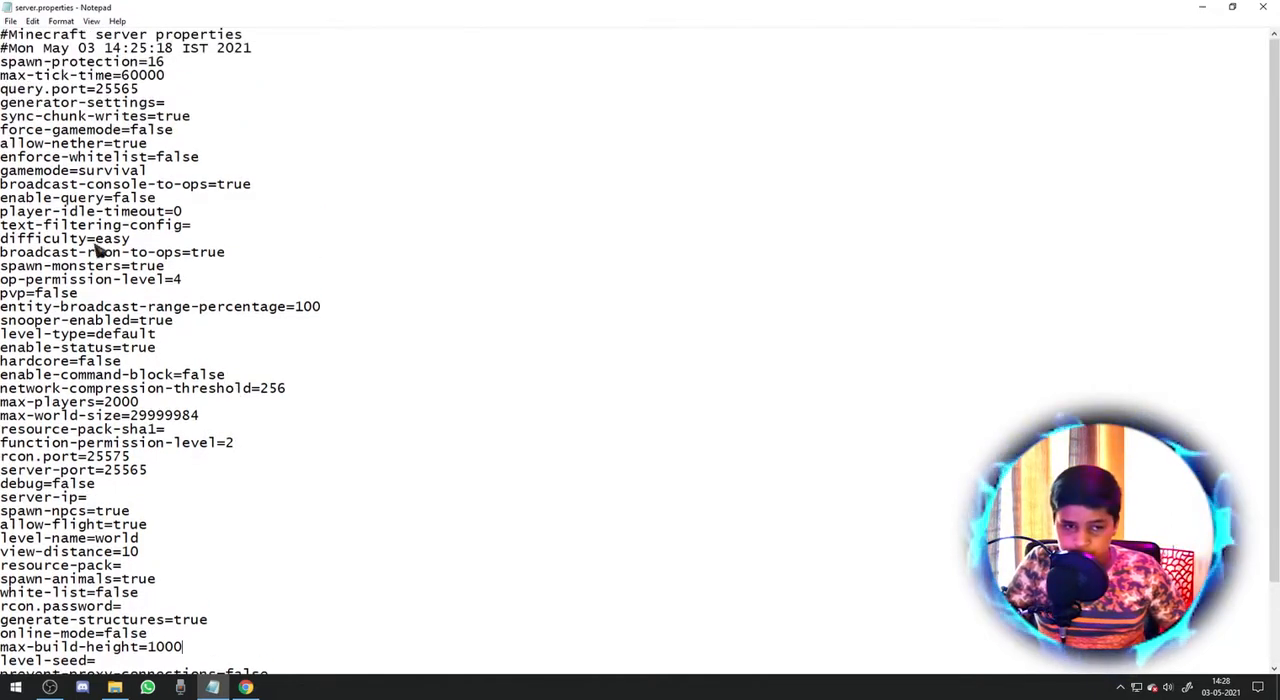
pyautogui.click(1263, 7)
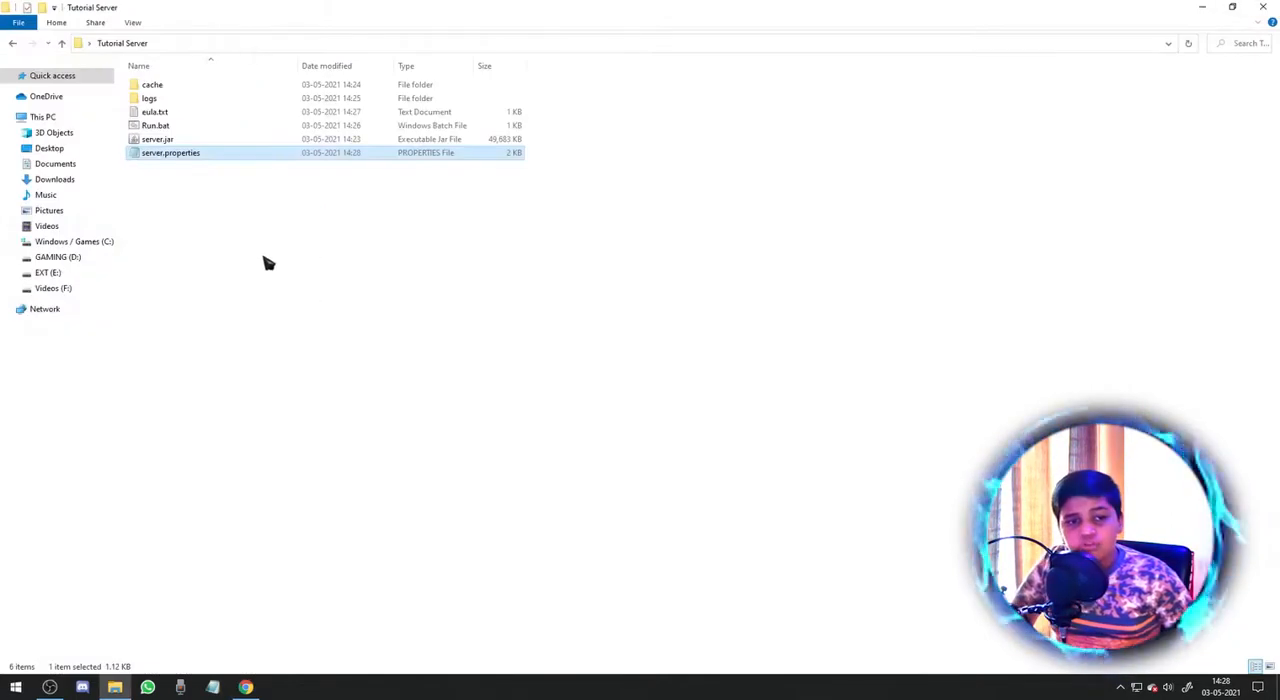
# Look inside the logs folder, return to the Tutorial Server folder and check the agreement setting in eula.txt.
pyautogui.doubleClick(177, 97)
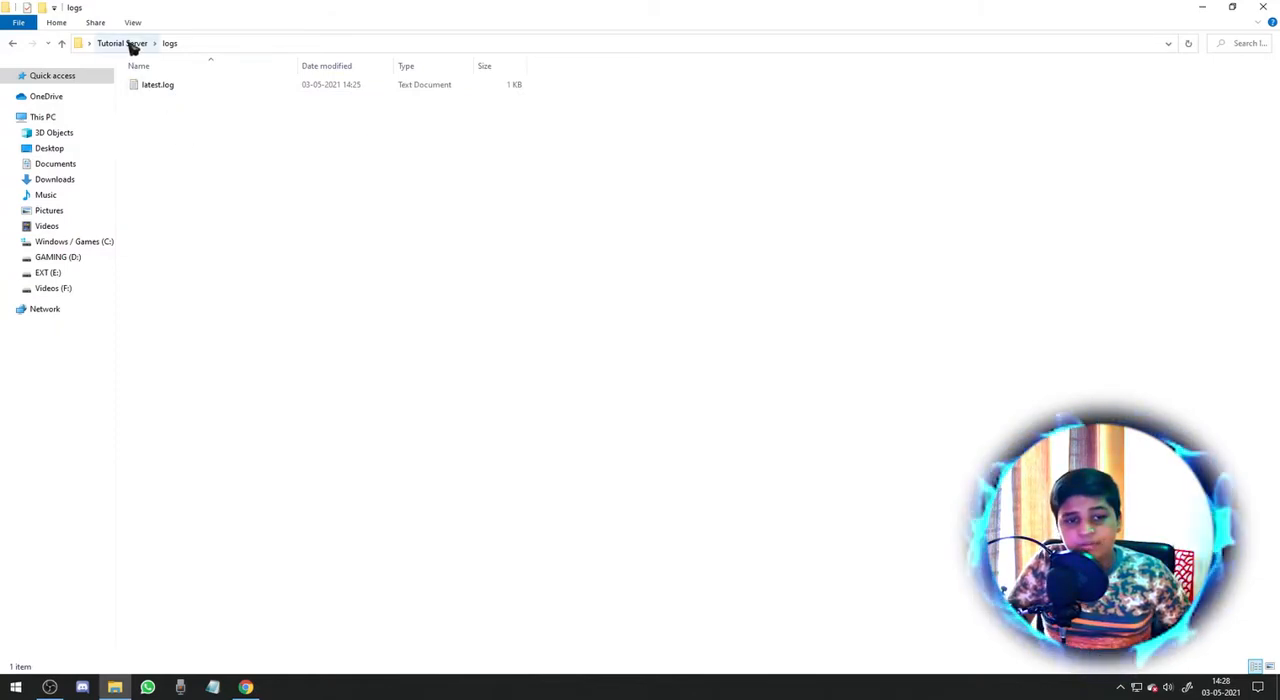
pyautogui.click(128, 45)
pyautogui.doubleClick(186, 114)
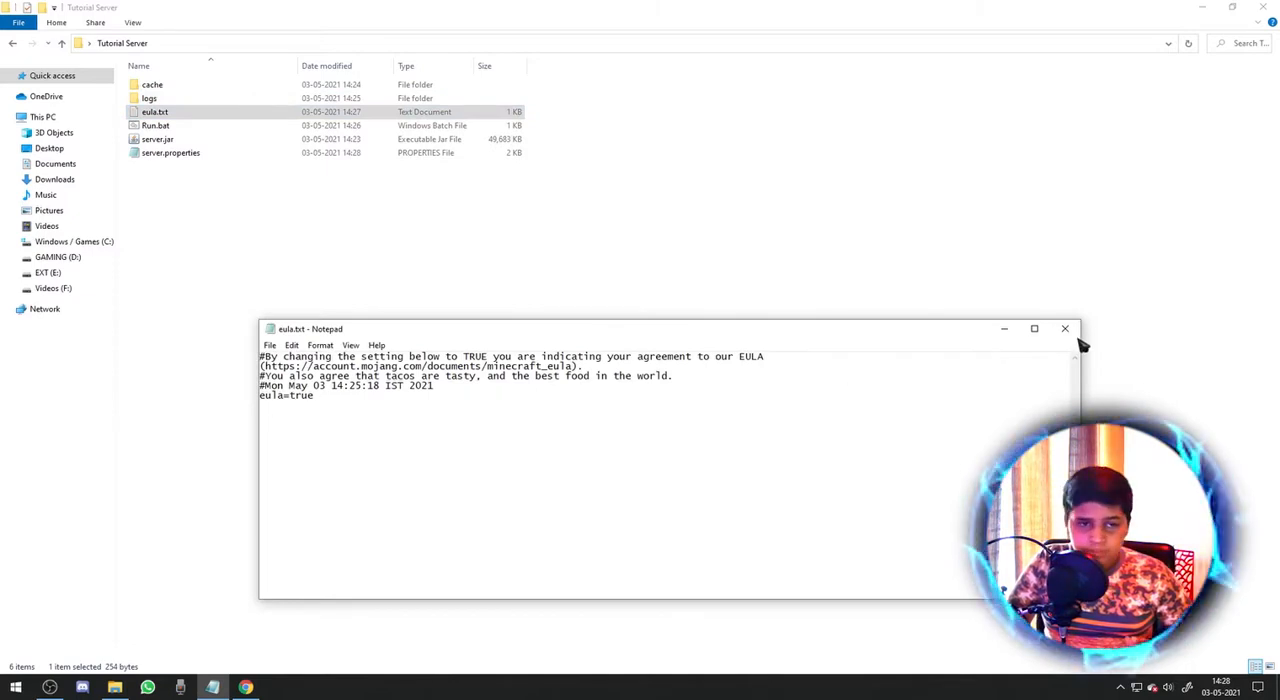
pyautogui.click(1064, 329)
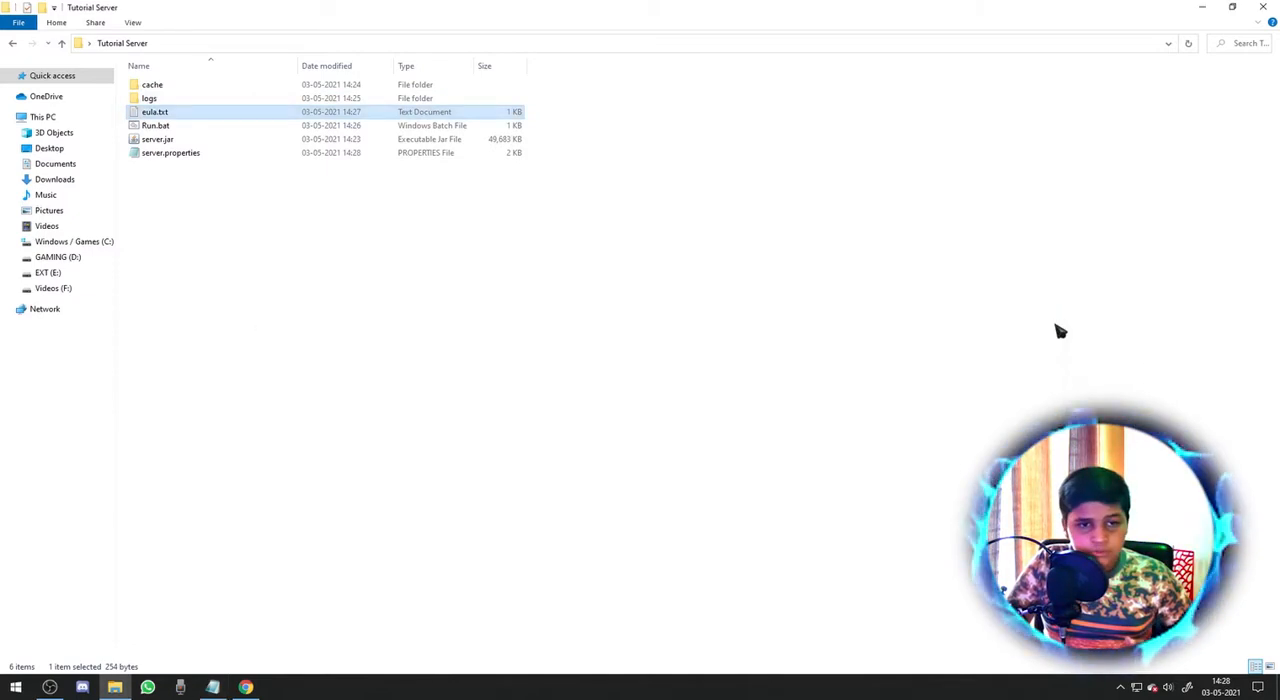
pyautogui.click(134, 23)
pyautogui.click(449, 286)
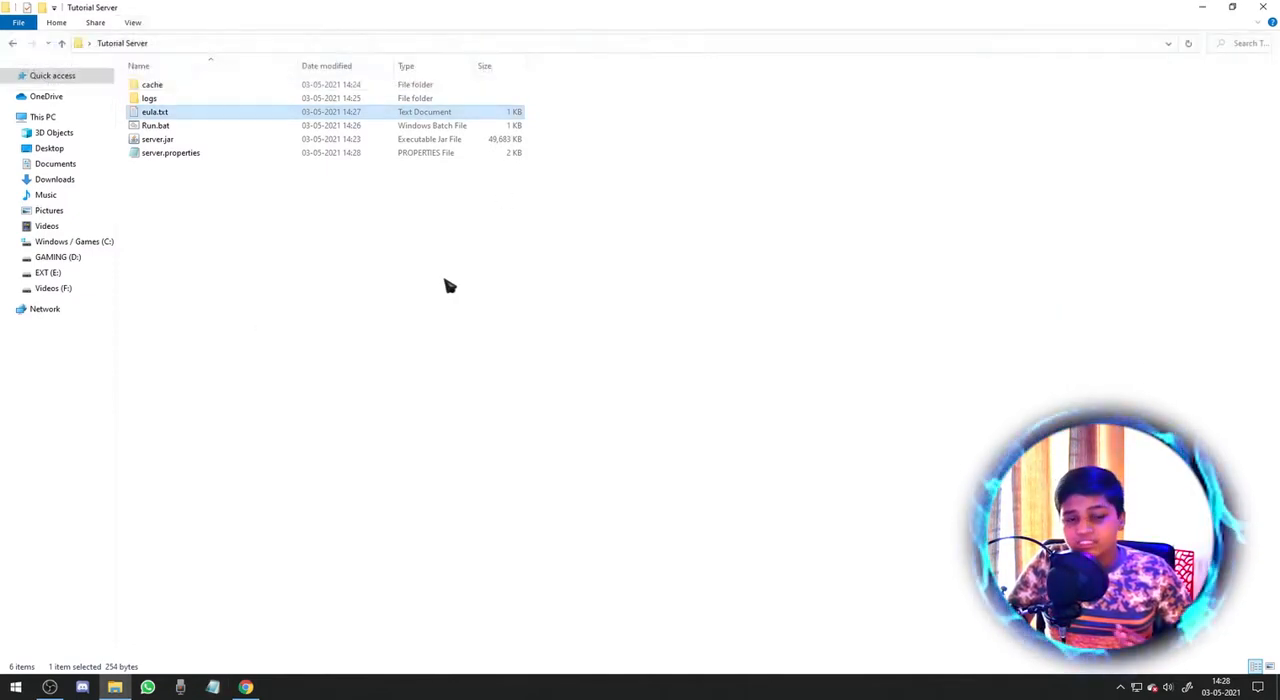
# Start the server by running Run.bat and bring the Minecraft server window to the front.
pyautogui.rightClick(194, 125)
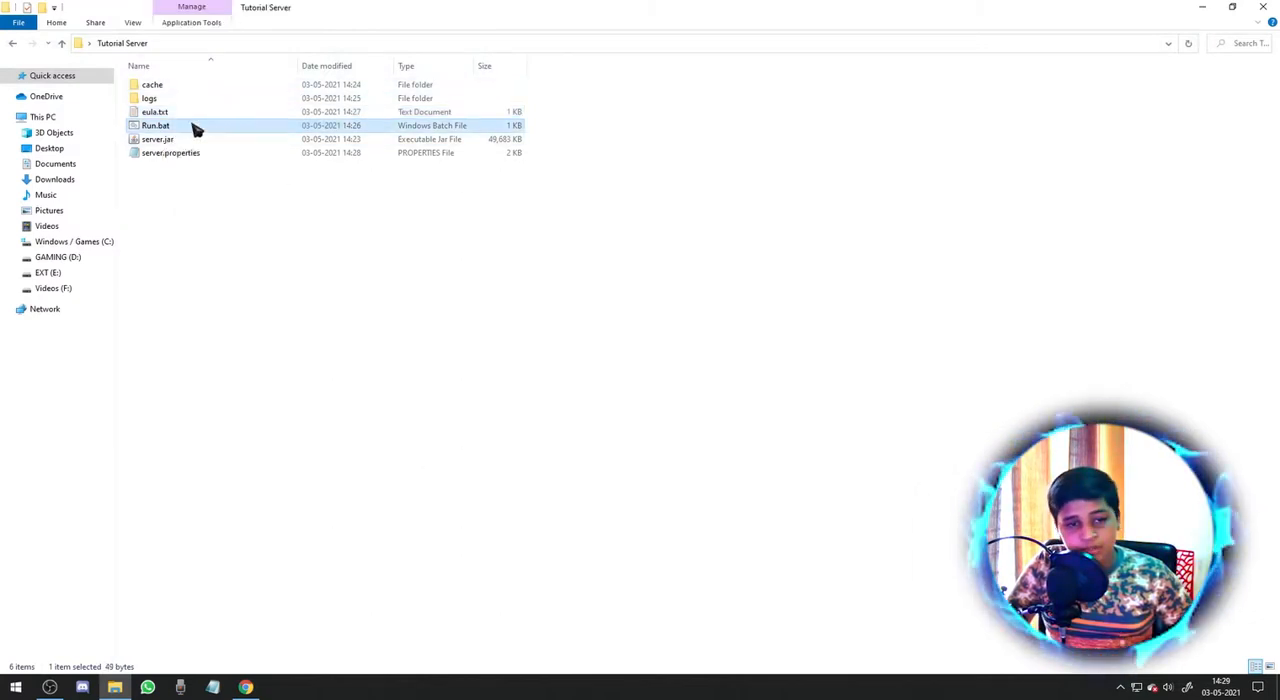
pyautogui.click(228, 134)
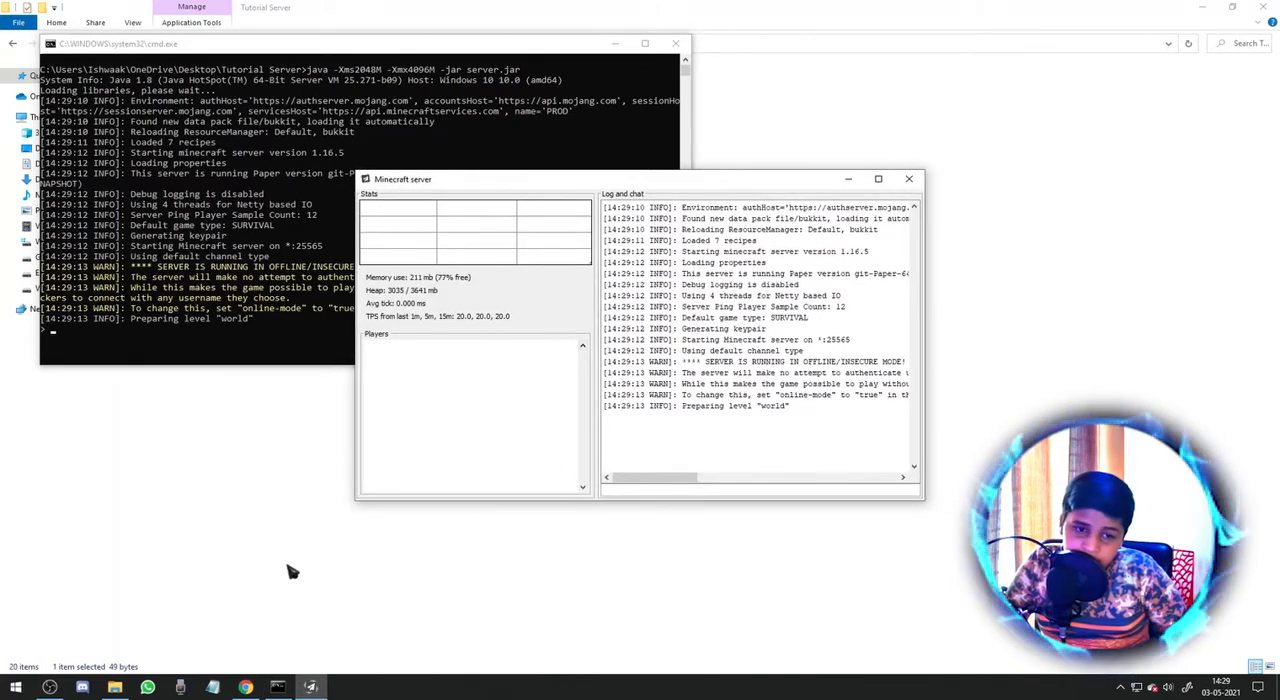
pyautogui.moveTo(312, 686); pyautogui.dragTo(46, 681)
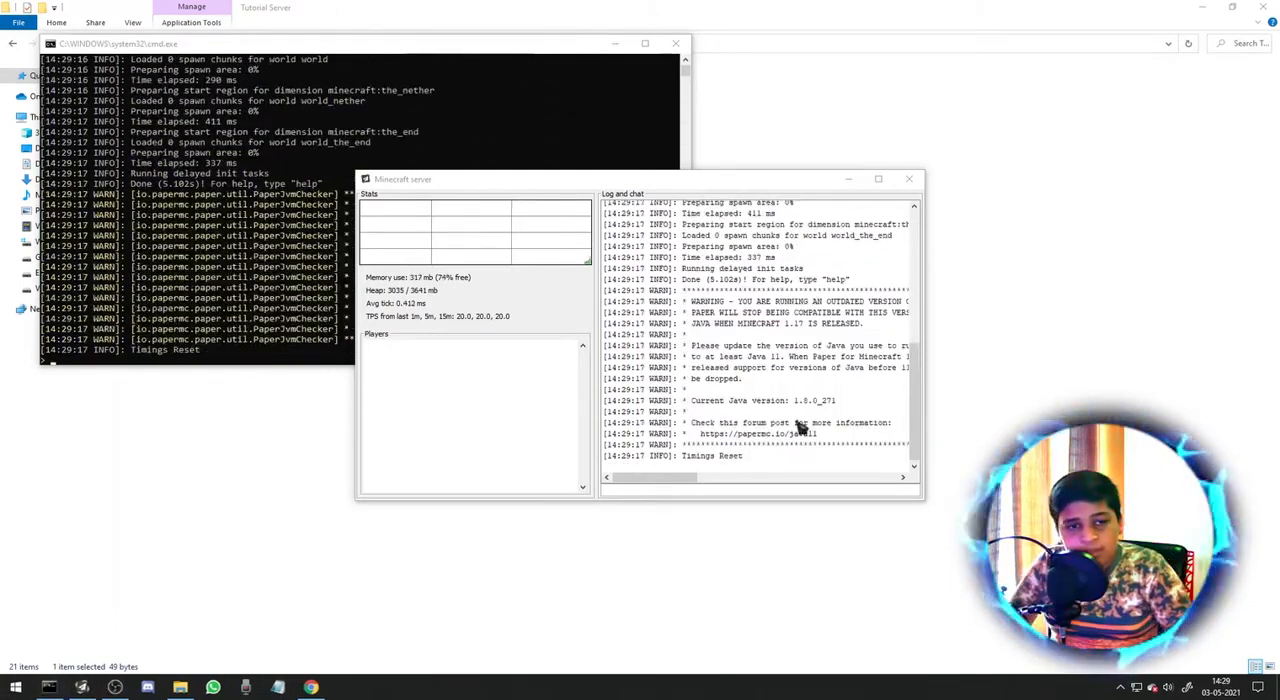
pyautogui.click(725, 500)
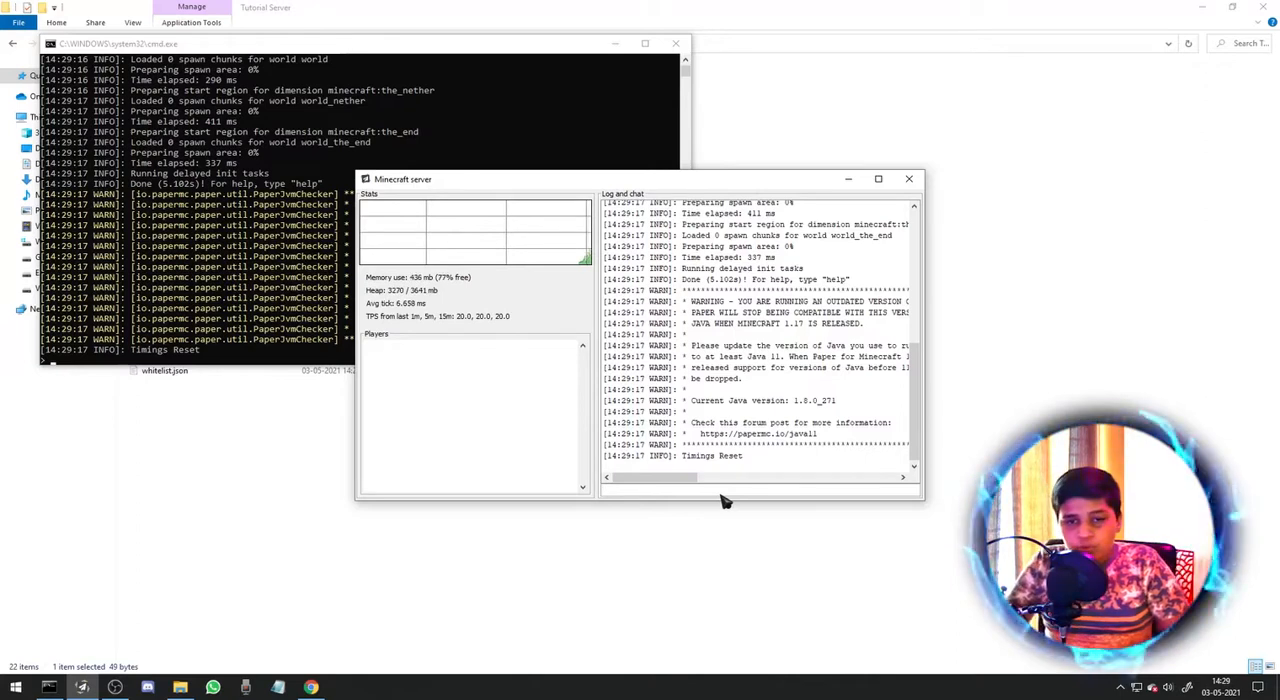
# Make the player's own account a server operator with the op command in the Minecraft server window.
pyautogui.write('op Sp')
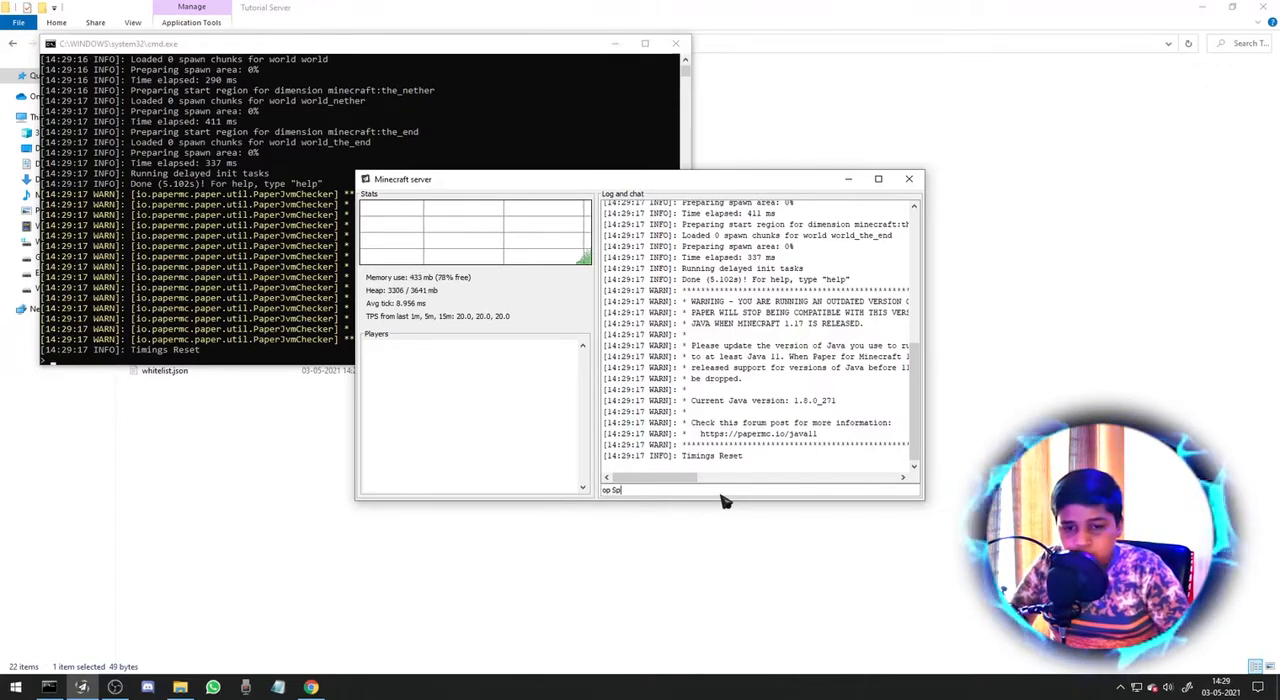
pyautogui.write('yIndian')
pyautogui.press('Return')
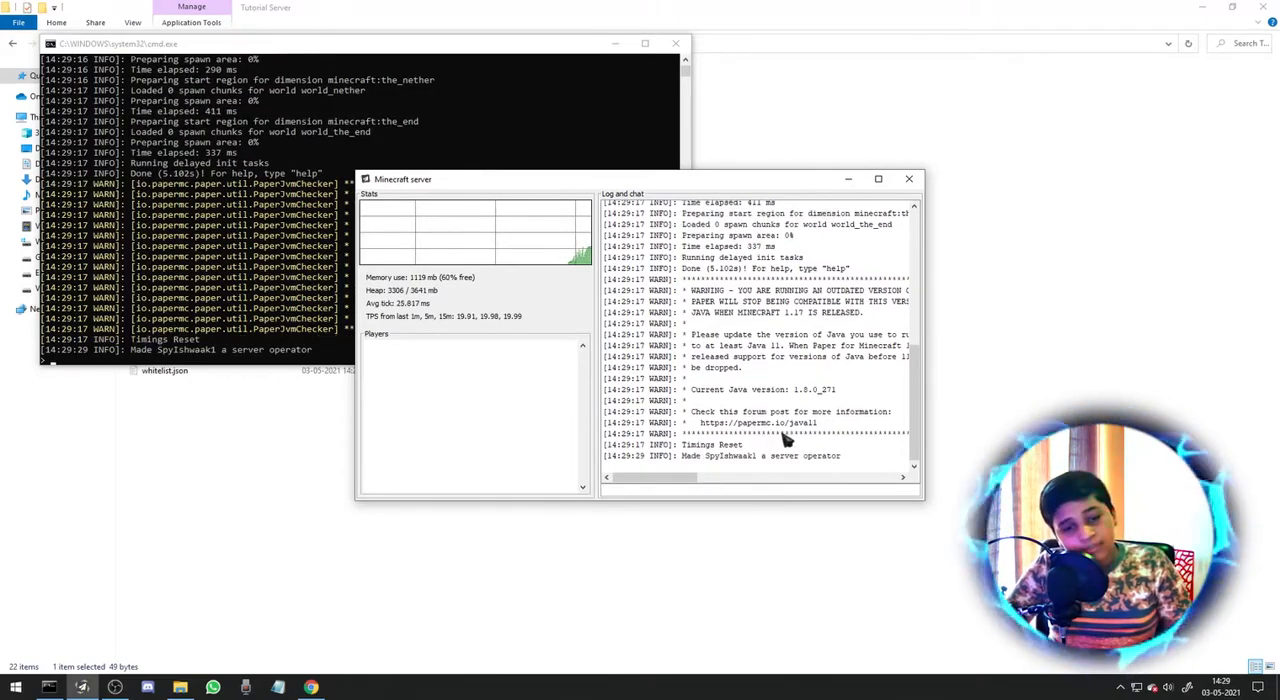
# Open Minecraft Launcher, move its window over the server windows, and launch the OptiFine 1.16.5 installation.
pyautogui.press('super')
pyautogui.write('min')
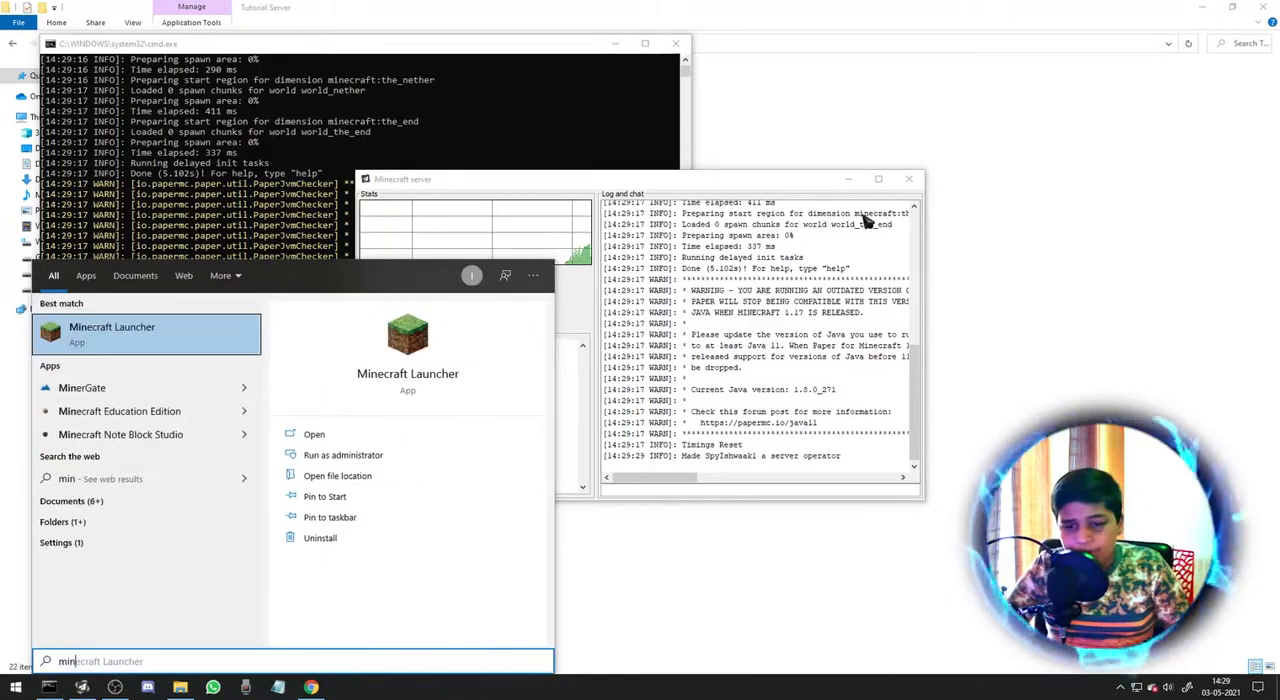
pyautogui.press('Return')
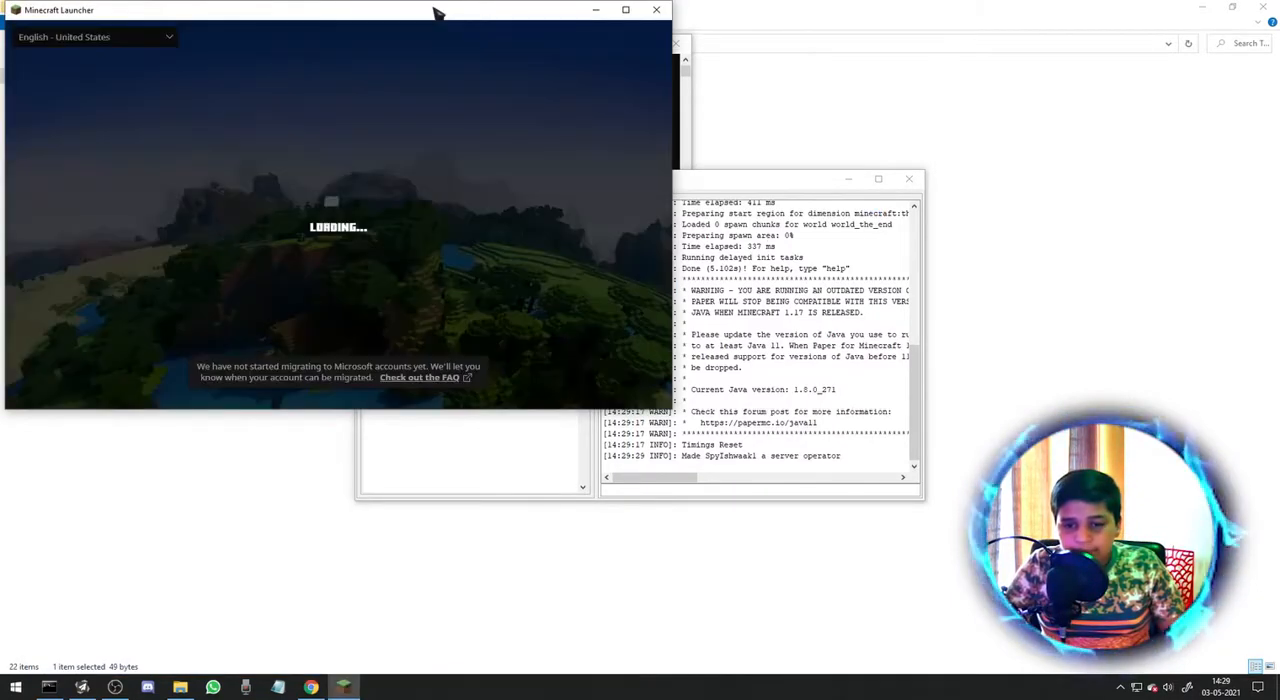
pyautogui.moveTo(517, 11); pyautogui.dragTo(825, 77)
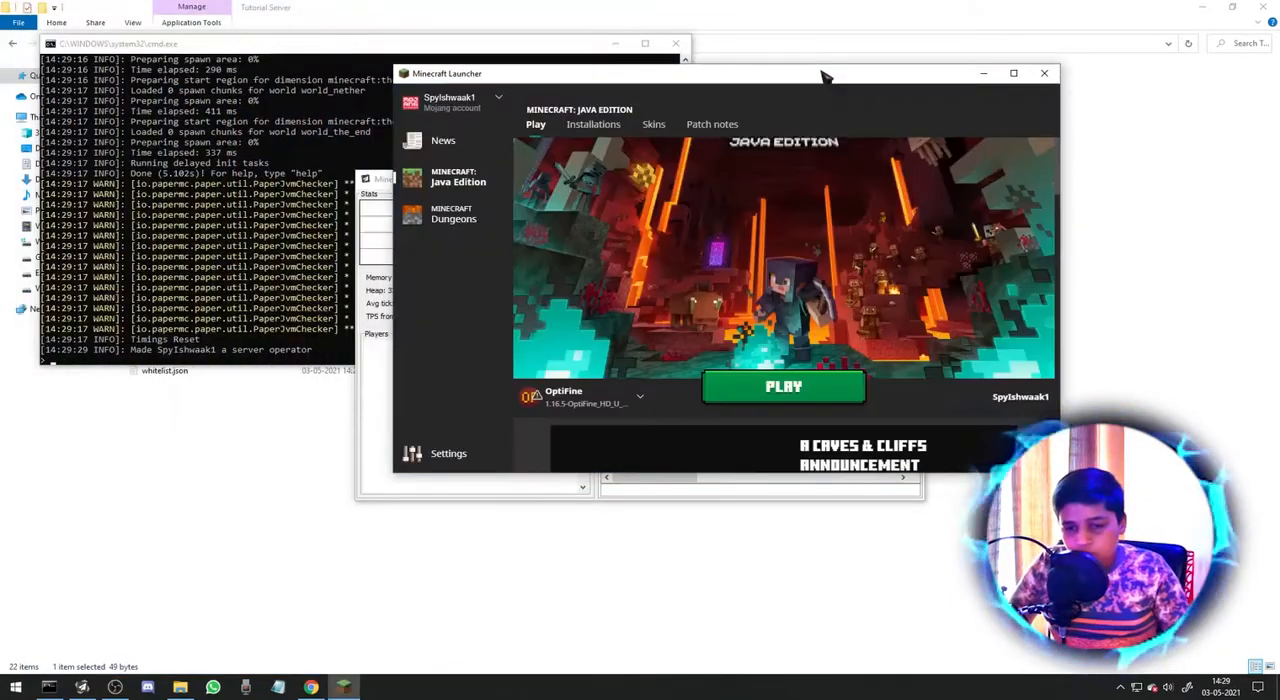
pyautogui.click(783, 387)
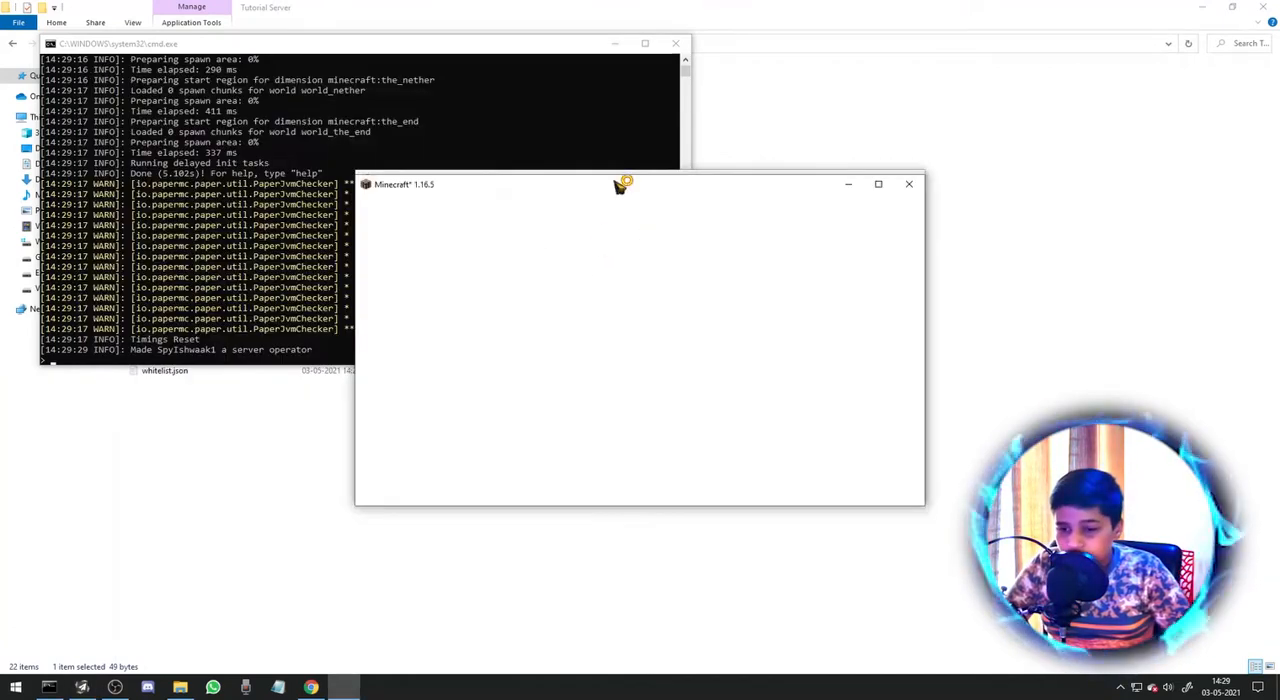
# Place the Minecraft 1.16.5 window mid-screen and bring the server's command window up beside it.
pyautogui.moveTo(677, 201); pyautogui.dragTo(1140, 524)
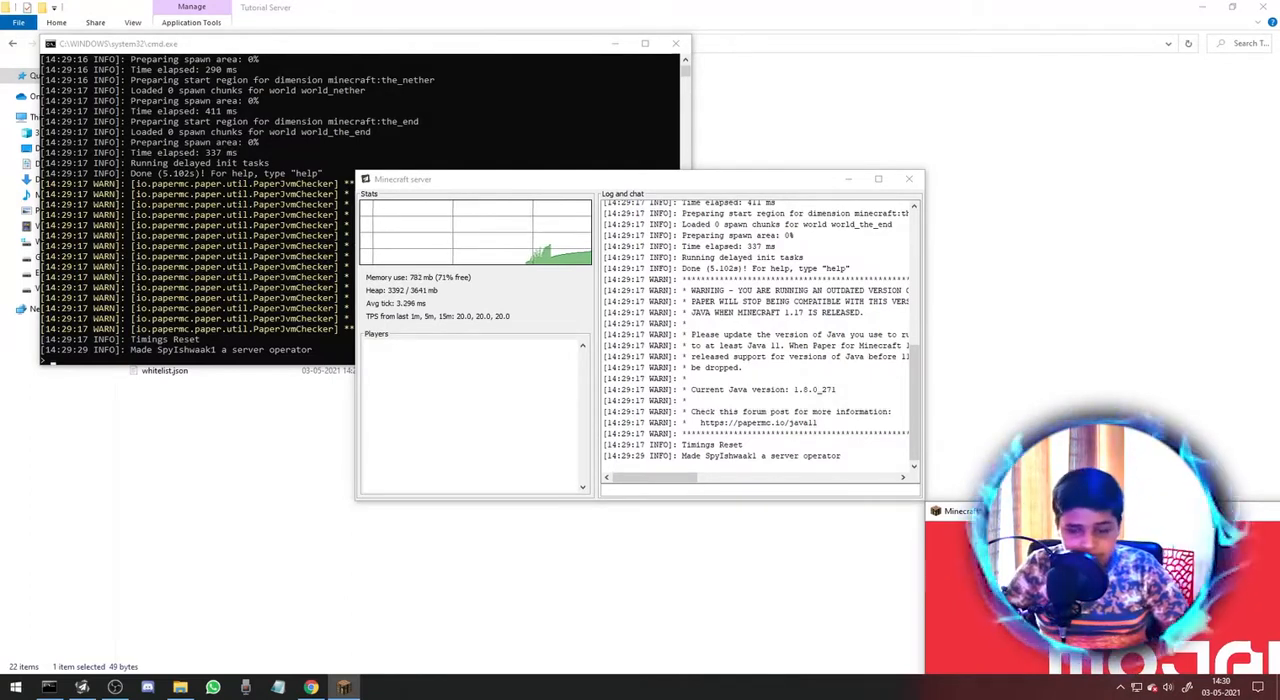
pyautogui.moveTo(1140, 514); pyautogui.dragTo(592, 196)
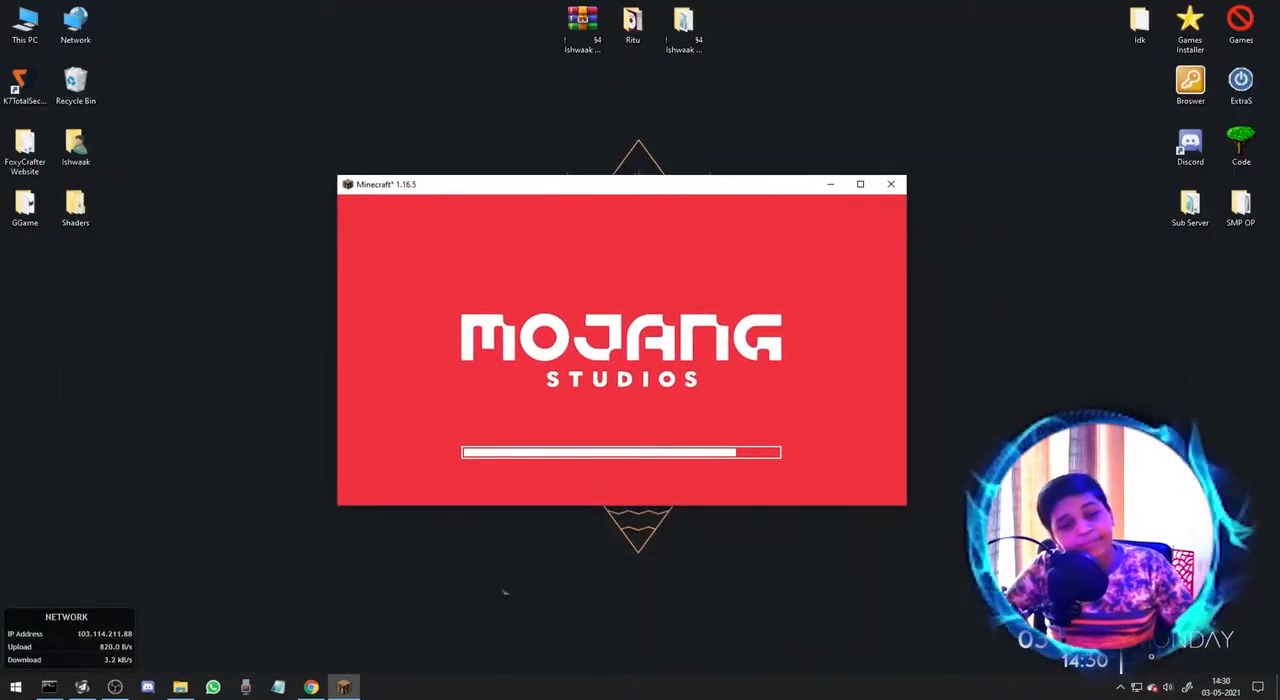
pyautogui.rightClick(228, 277)
pyautogui.click(277, 320)
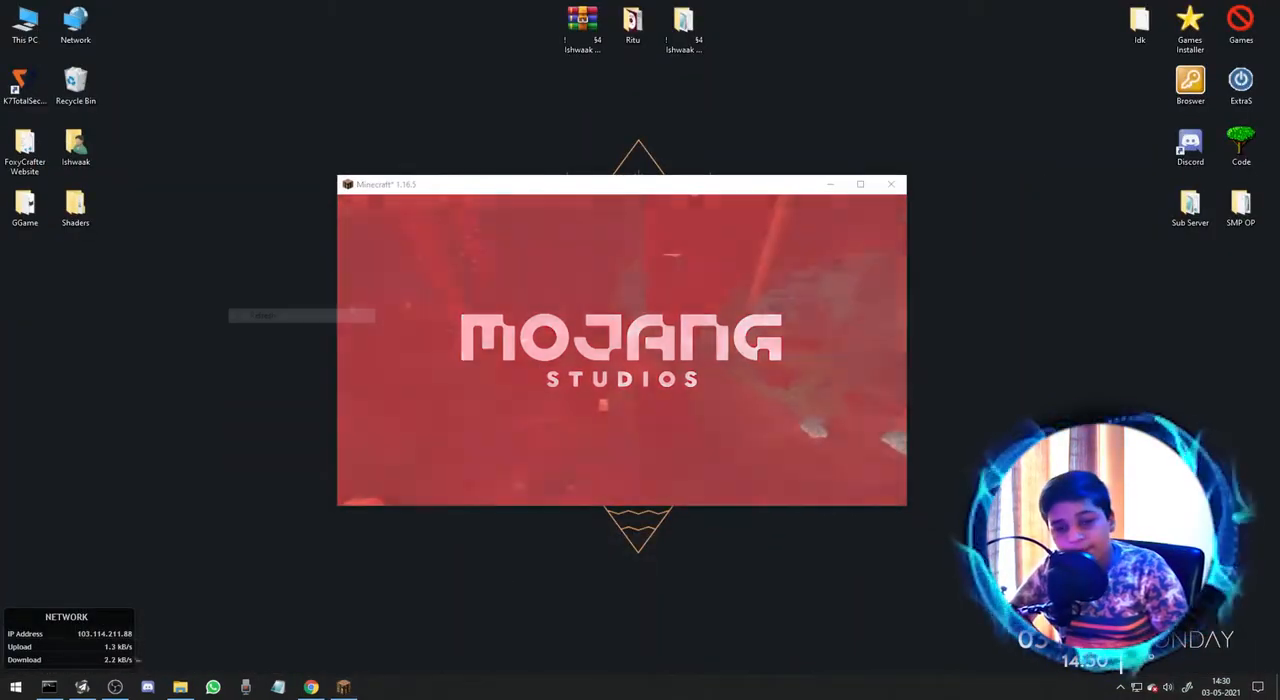
pyautogui.click(84, 687)
pyautogui.click(84, 687)
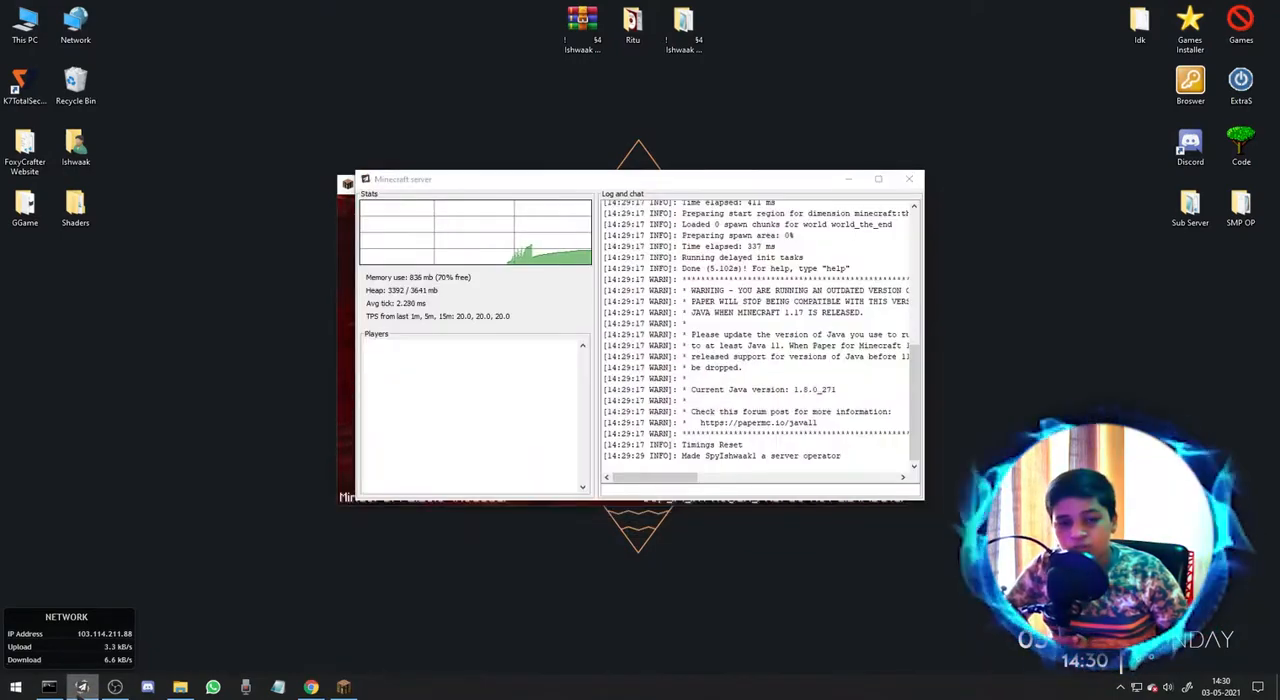
pyautogui.click(49, 687)
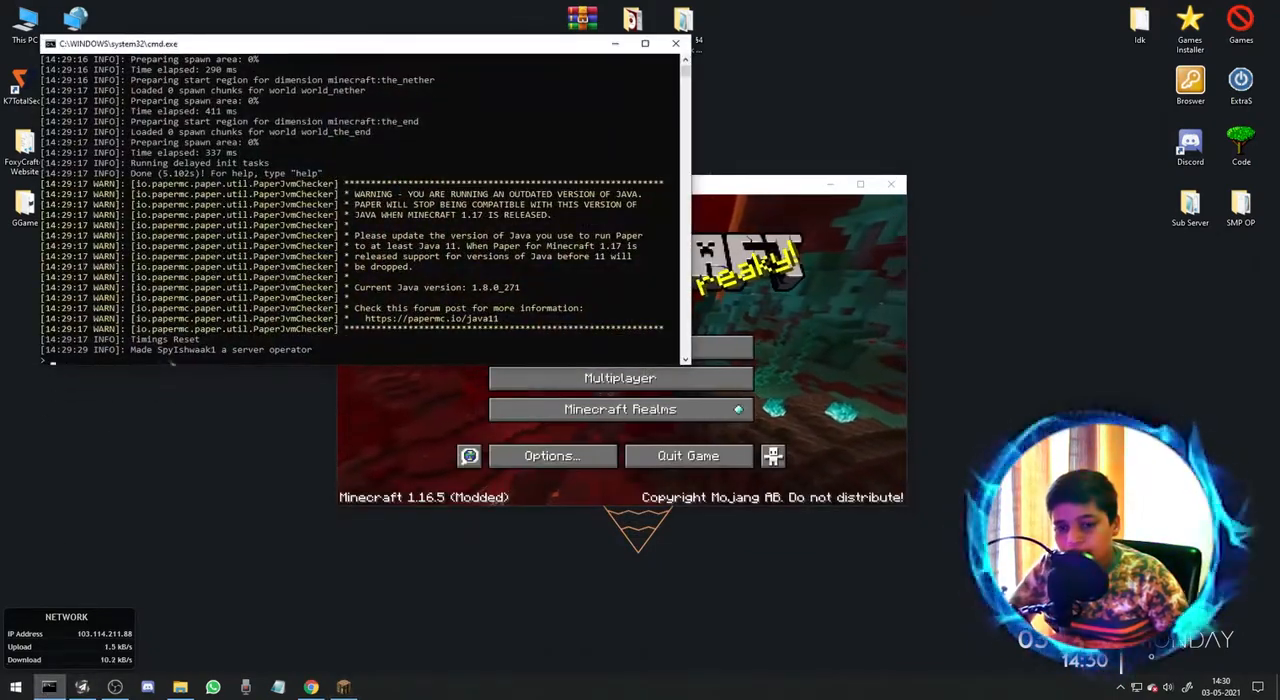
# In the multiplayer server list, rename the server entry "0" to "Yt Tutorial" and save it.
pyautogui.click(560, 379)
pyautogui.scroll(-5, 549, 345)
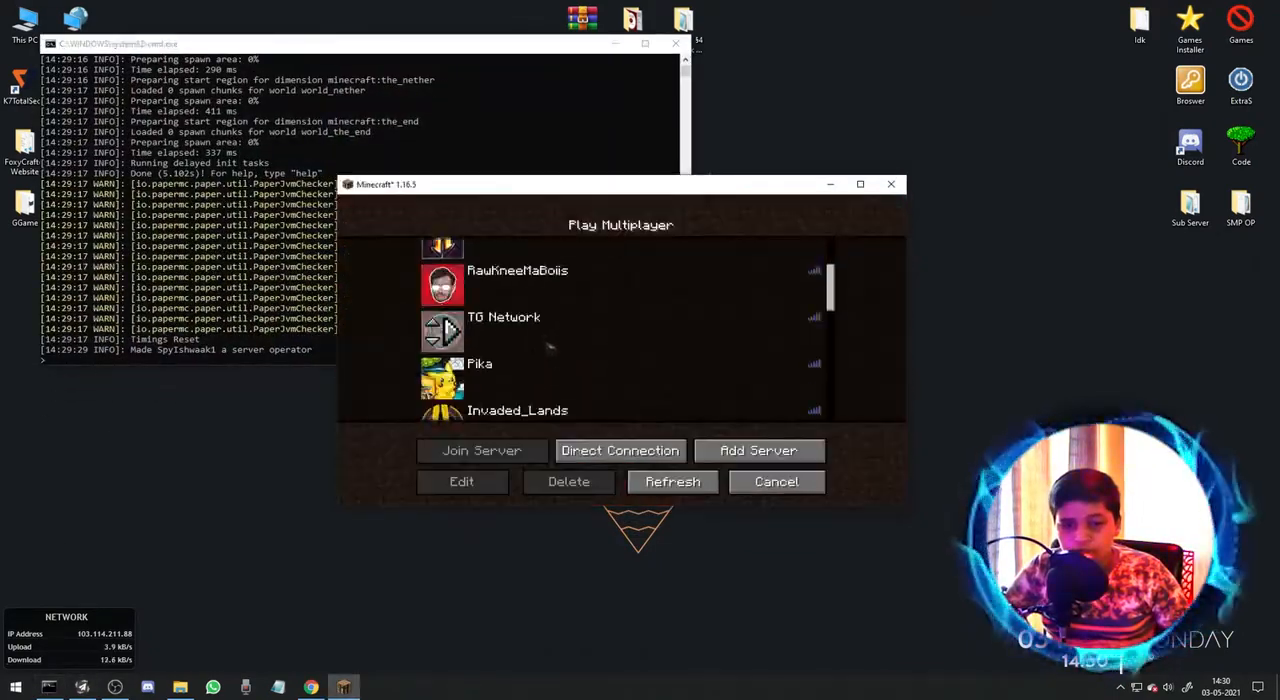
pyautogui.scroll(-4, 549, 345)
pyautogui.click(492, 302)
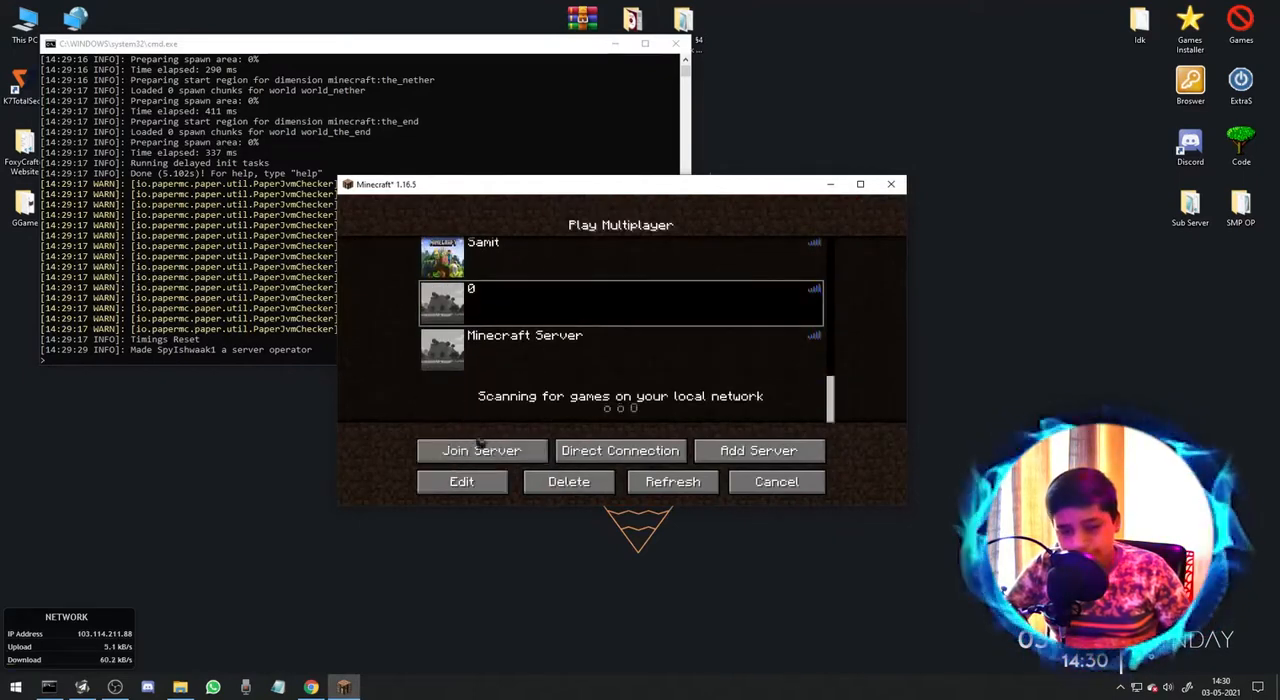
pyautogui.click(475, 480)
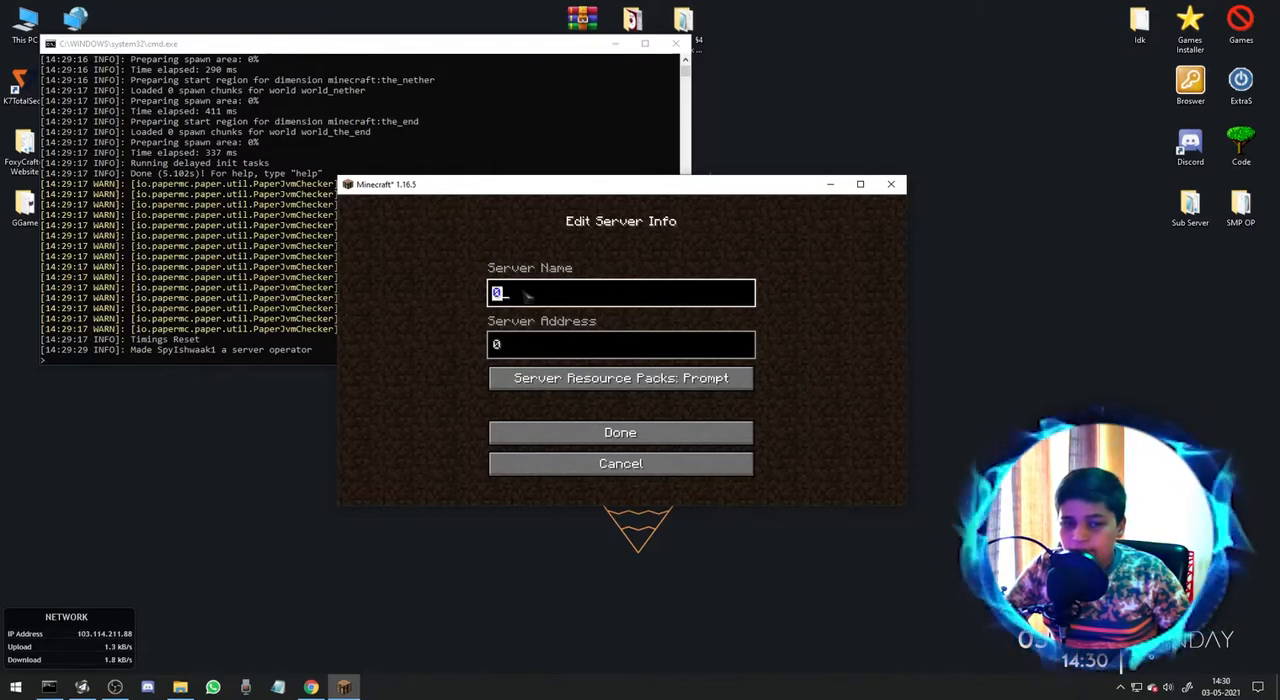
pyautogui.press('BackSpace')
pyautogui.write('Yt Tutorial')
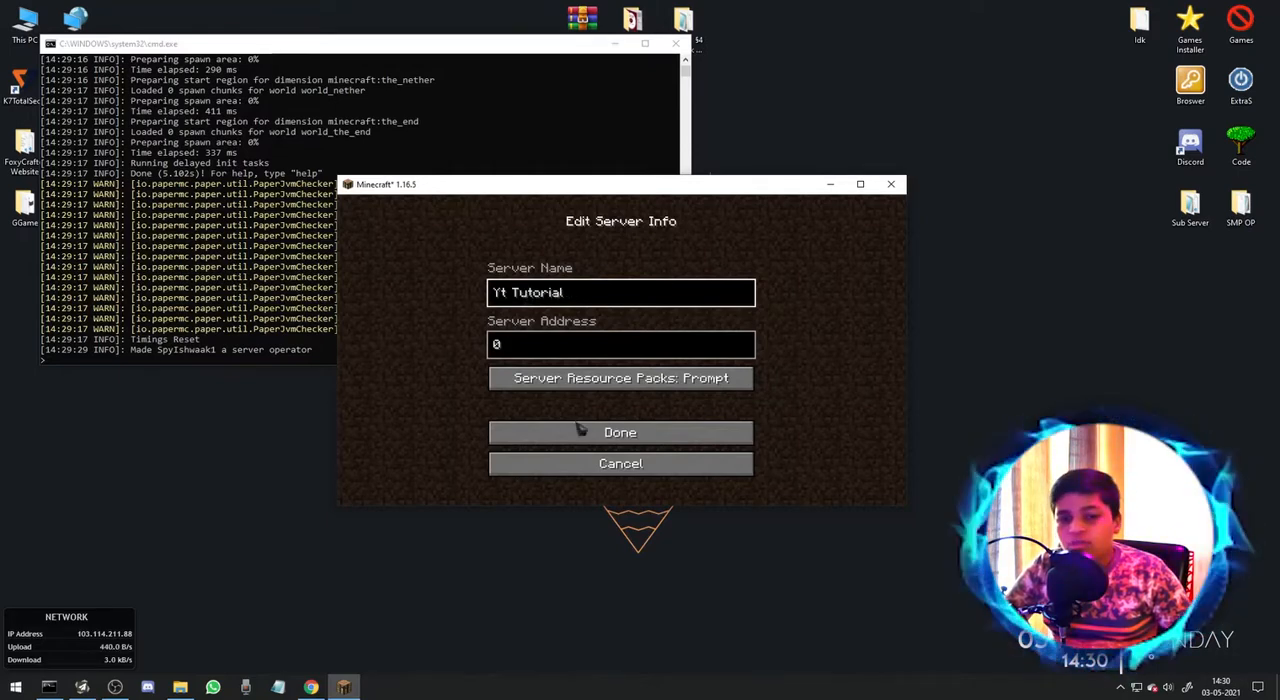
pyautogui.click(627, 440)
# Refresh the server list, check the Yt Tutorial entry's name and address, and return to the title screen.
pyautogui.click(700, 482)
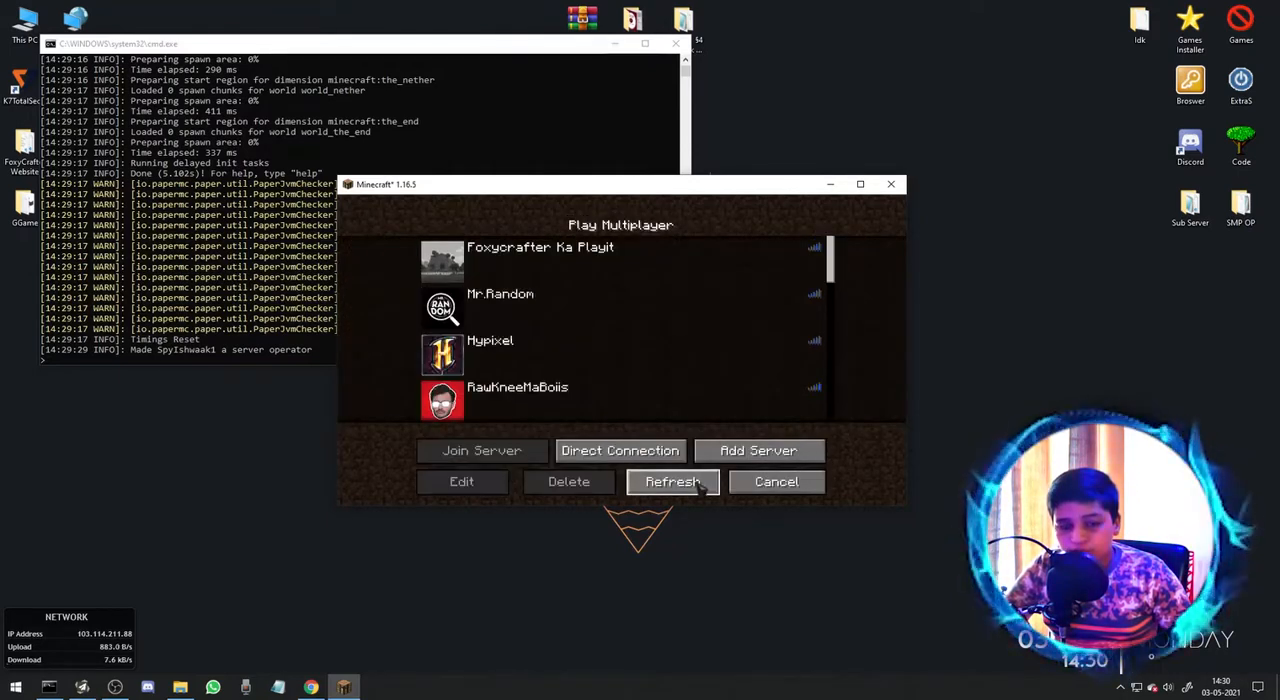
pyautogui.scroll(-6, 727, 378)
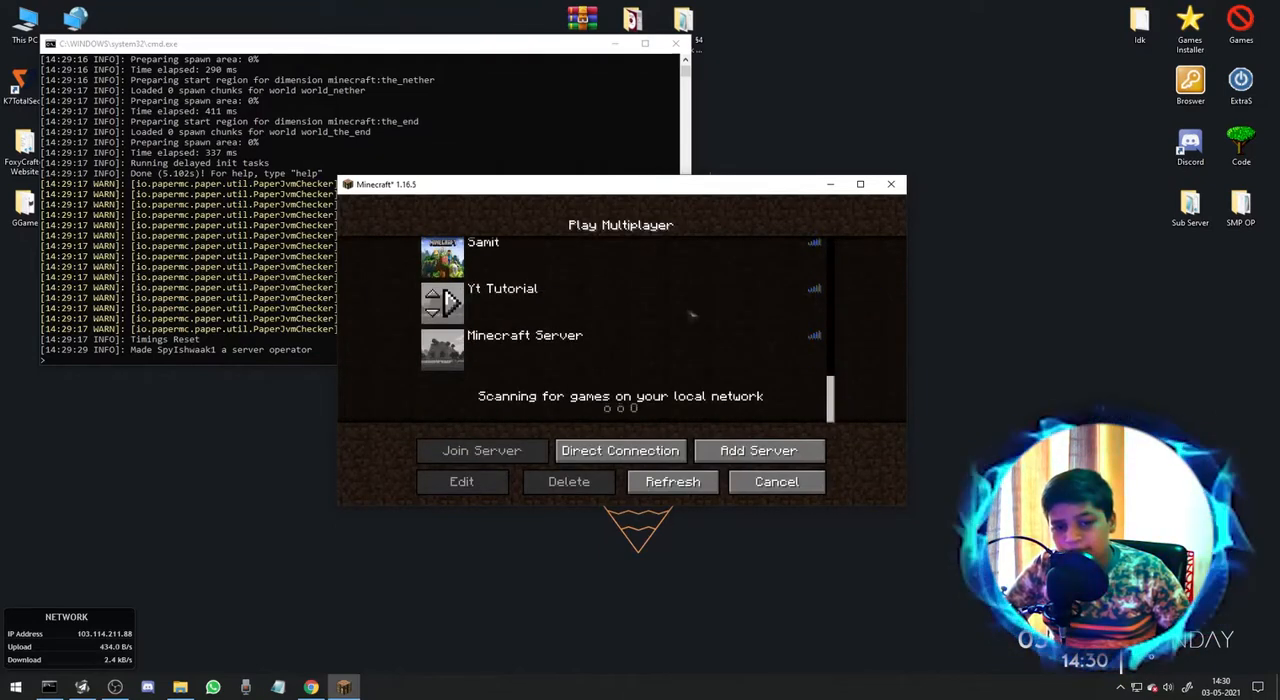
pyautogui.click(660, 303)
pyautogui.click(486, 480)
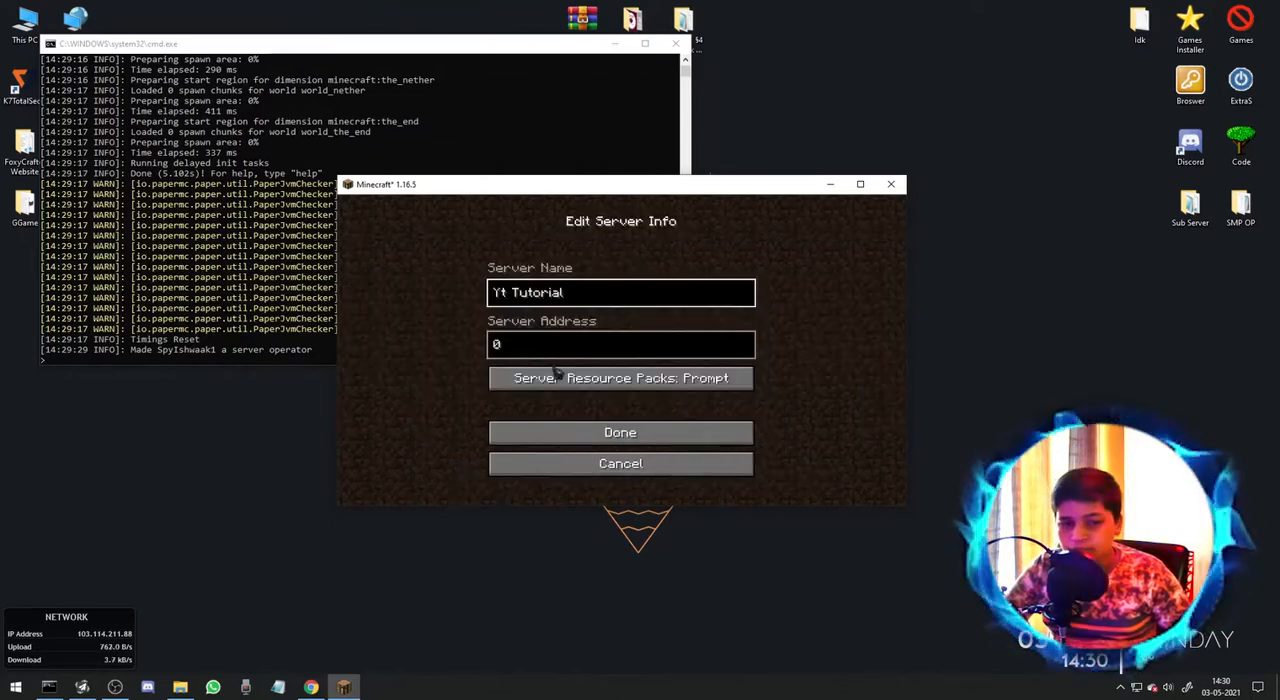
pyautogui.click(630, 432)
pyautogui.click(787, 481)
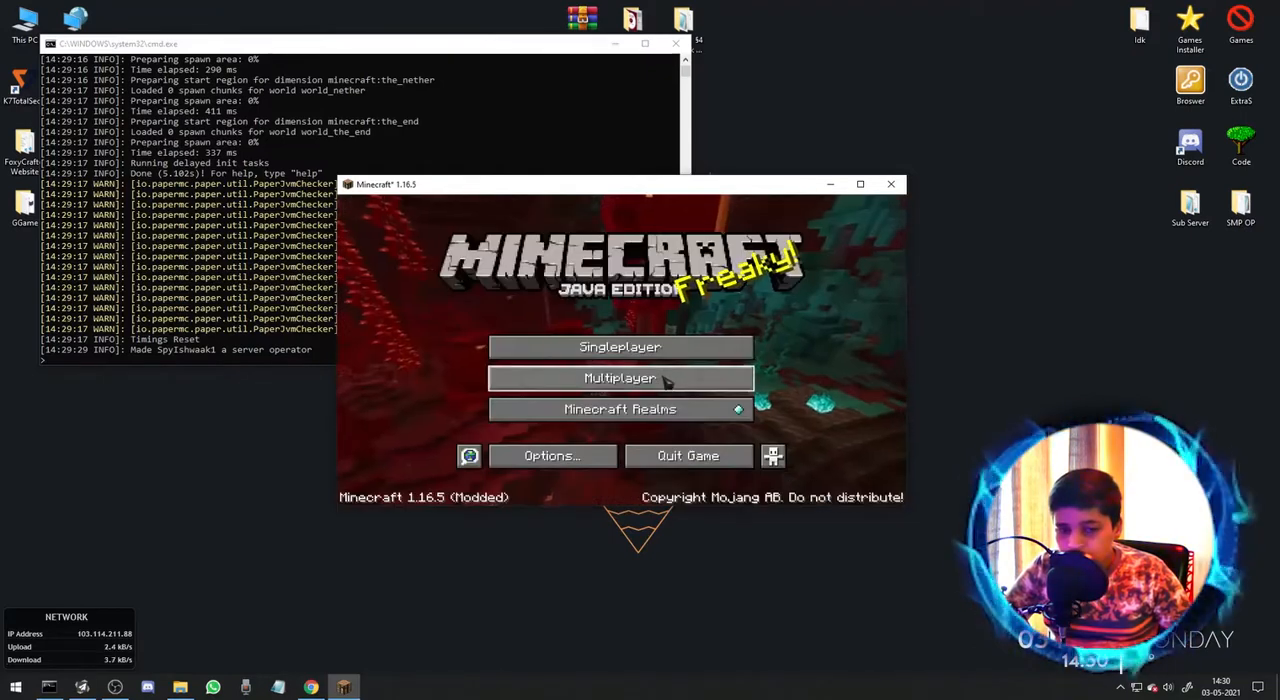
# Reopen the multiplayer server list and join the Yt Tutorial server.
pyautogui.click(700, 375)
pyautogui.scroll(-5, 725, 304)
pyautogui.scroll(-10, 729, 305)
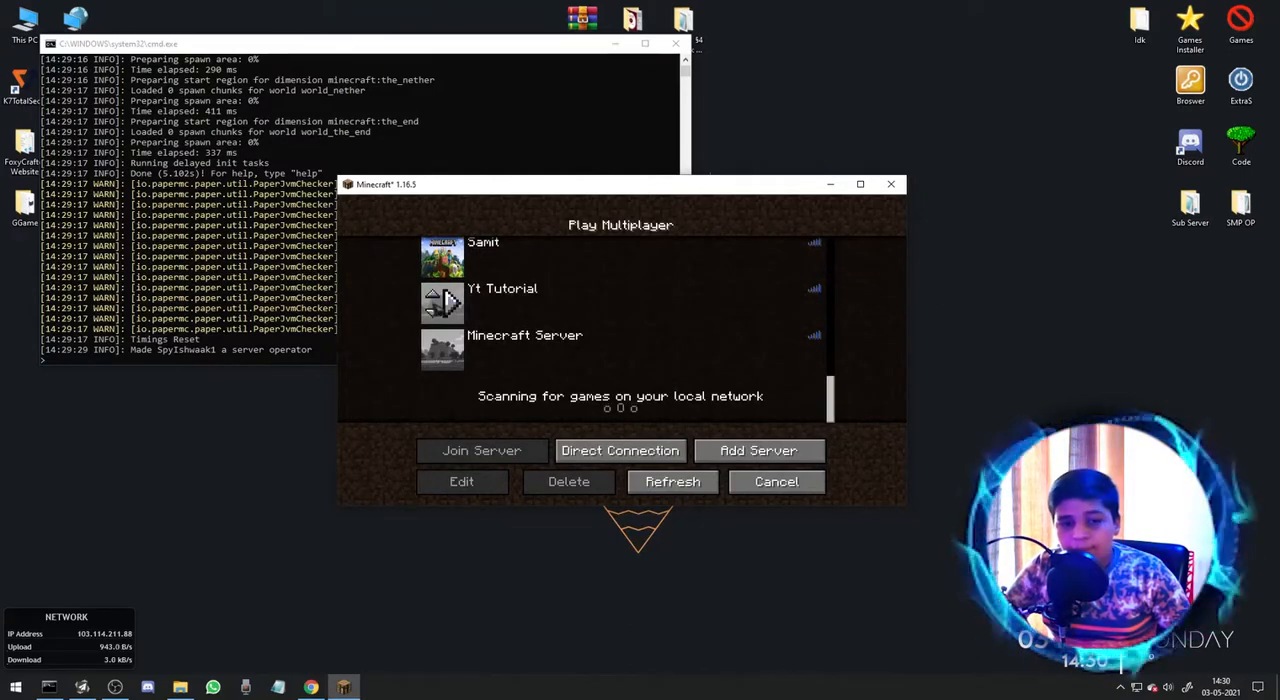
pyautogui.click(447, 302)
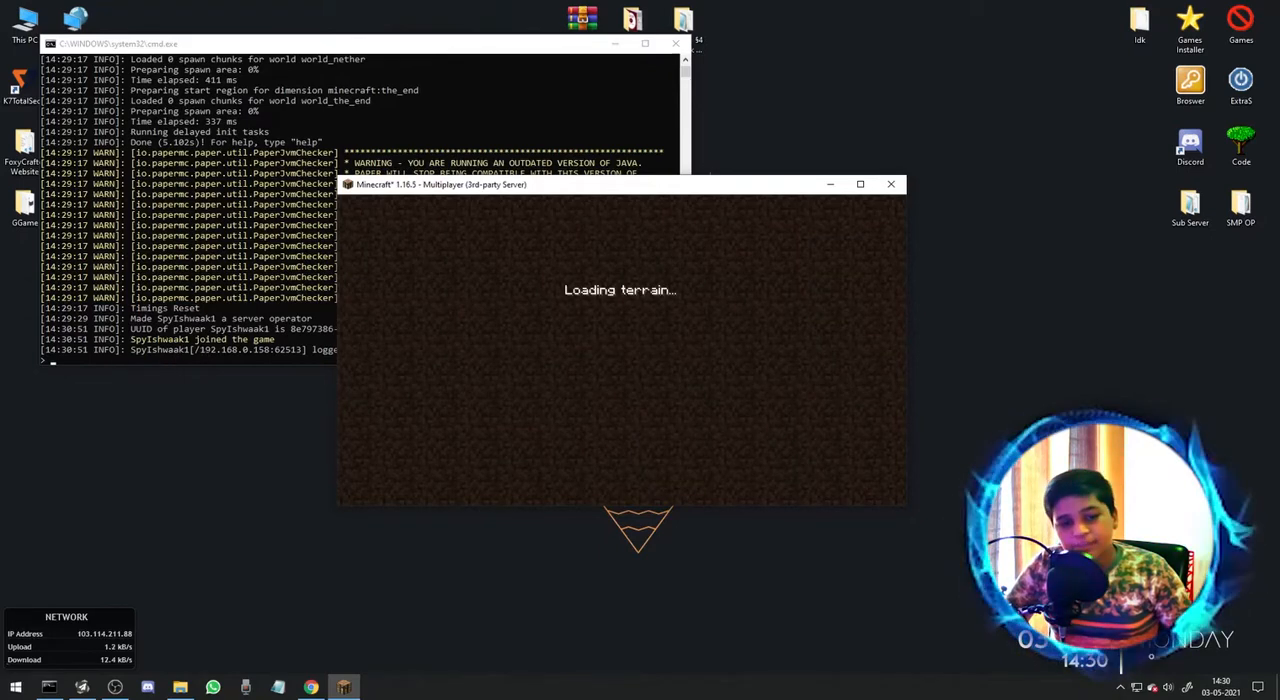
# Pause the game and widen the Minecraft server window to read the player's login entries, minimizing both server windows when done.
pyautogui.press('Escape')
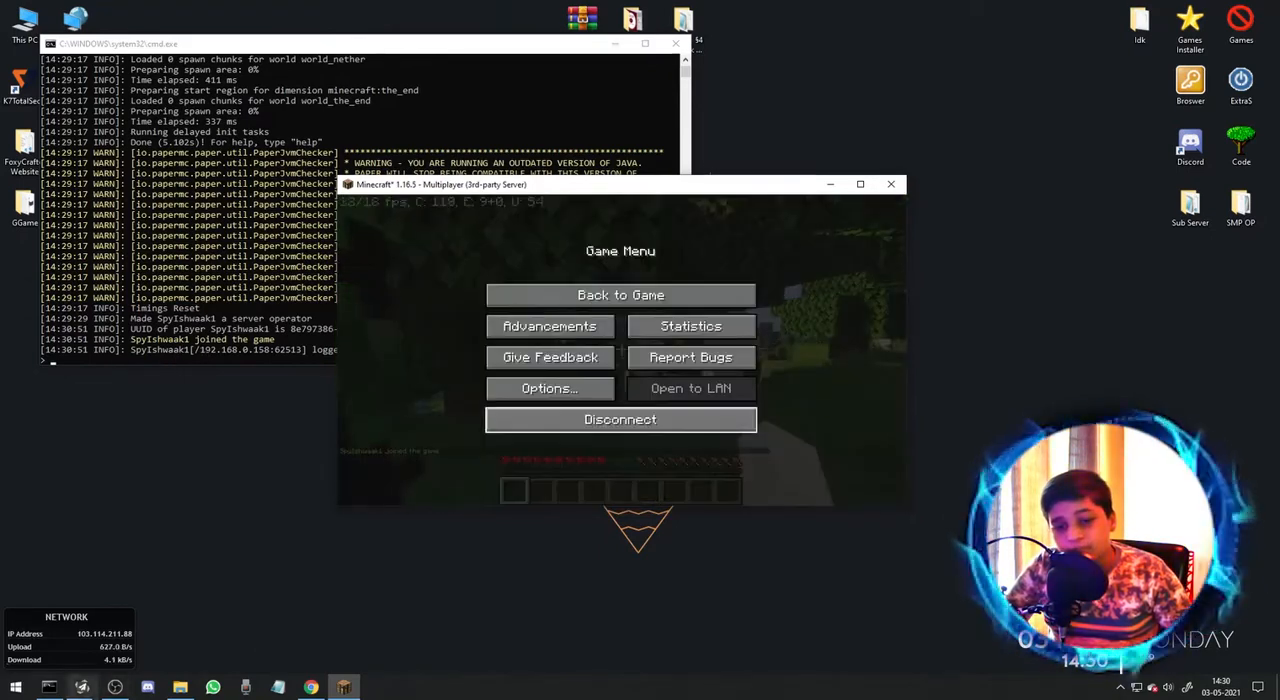
pyautogui.hotkey('alt', 'Tab')
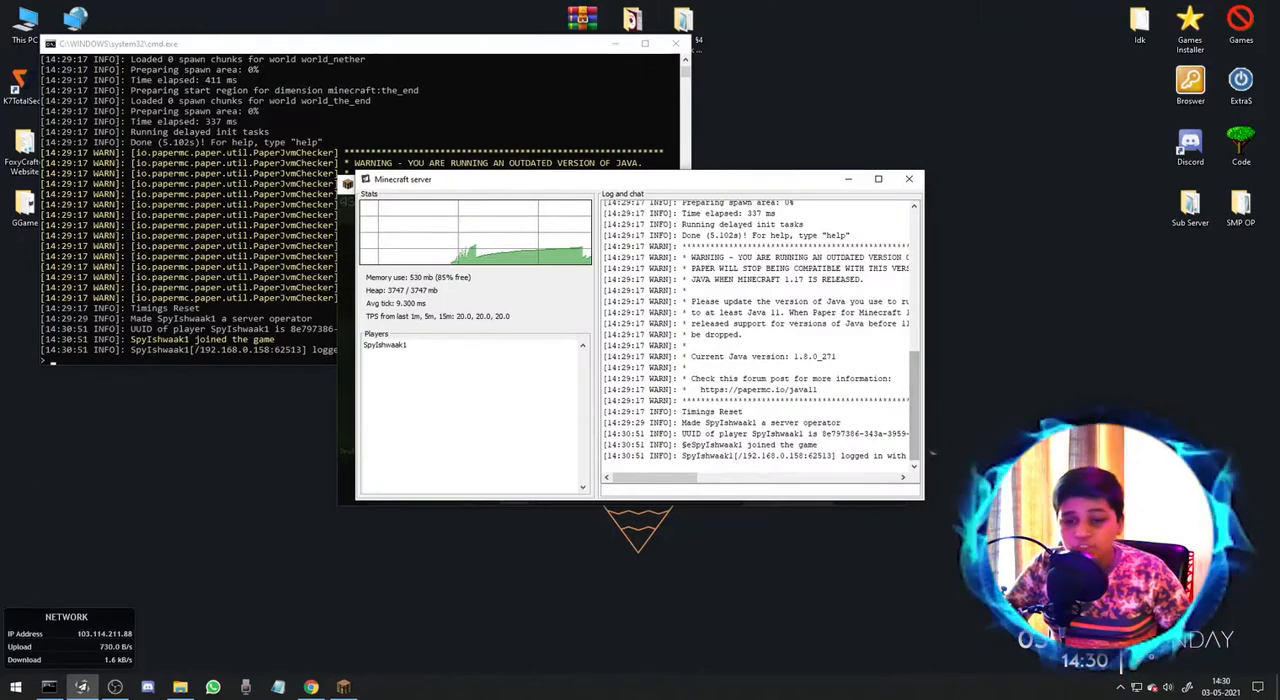
pyautogui.moveTo(930, 455); pyautogui.dragTo(1186, 455)
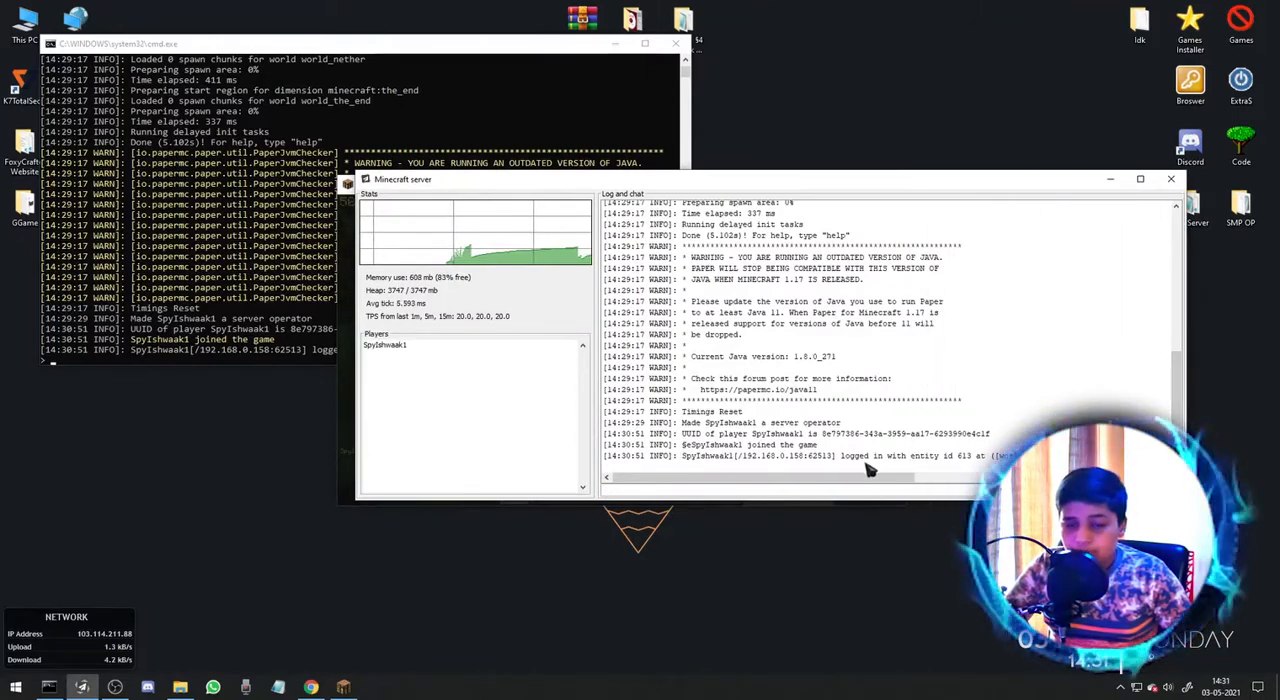
pyautogui.click(1110, 179)
pyautogui.click(618, 47)
pyautogui.click(614, 44)
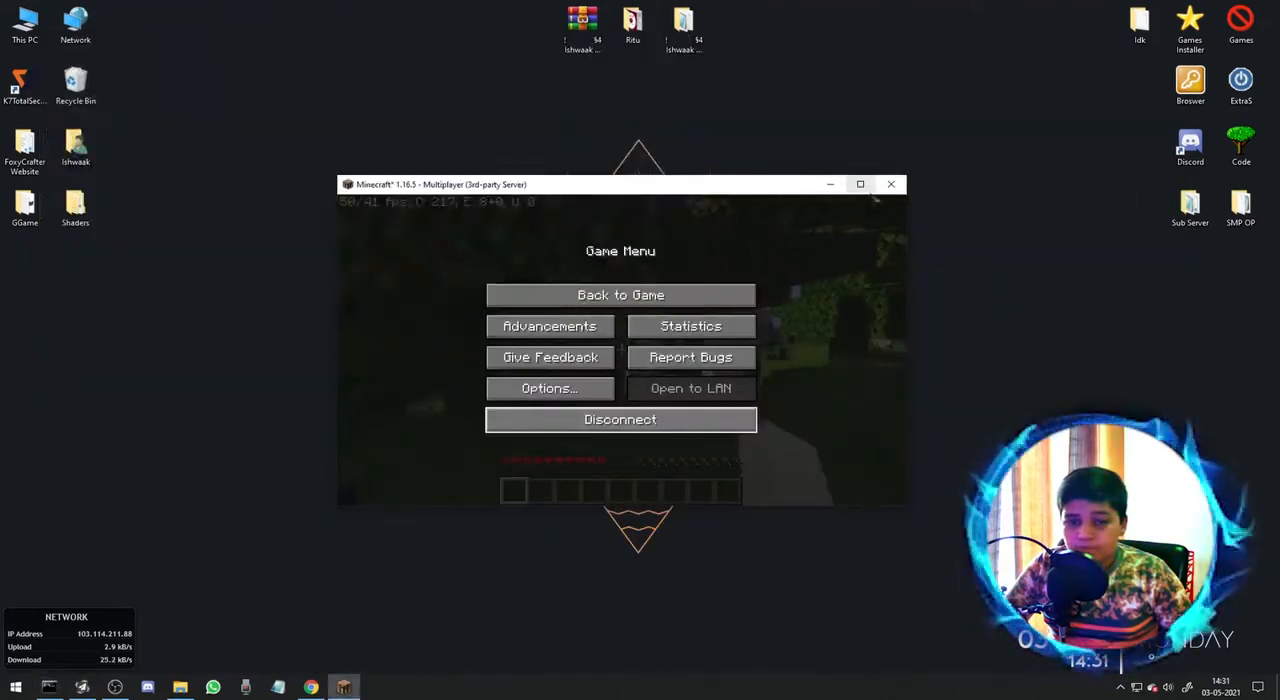
# Maximize the game, resume play and try to open the game mode switcher.
pyautogui.click(860, 184)
pyautogui.press('Escape')
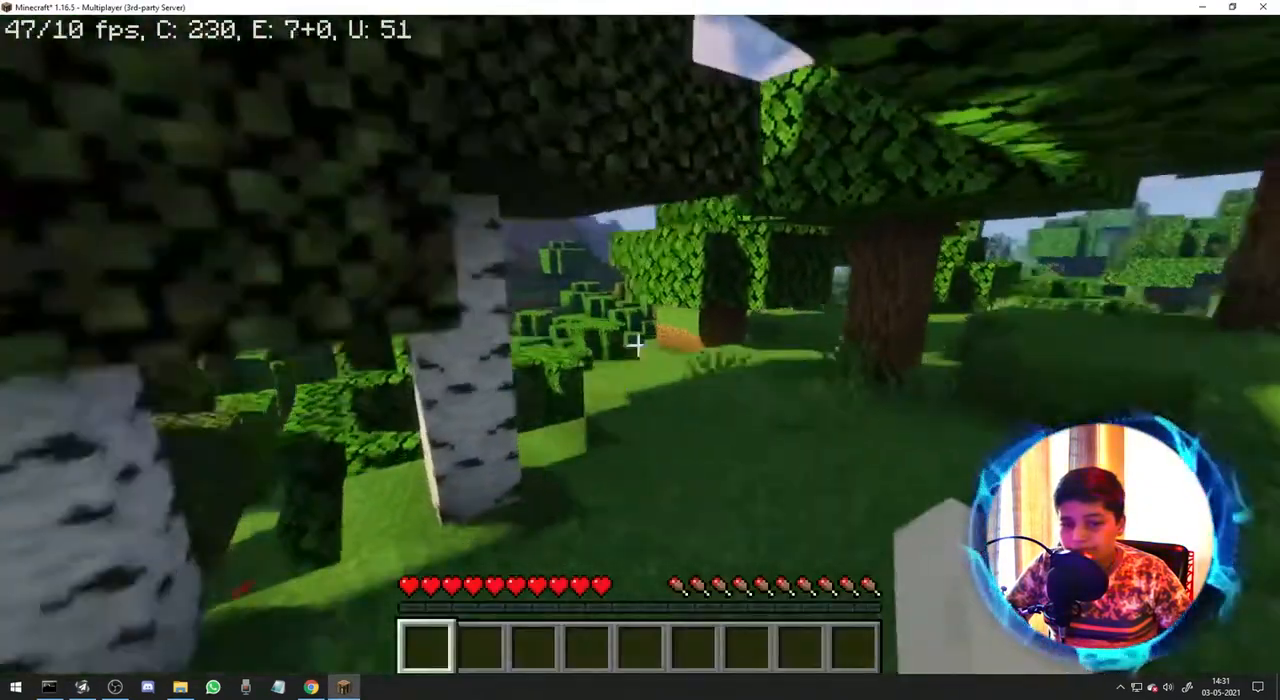
pyautogui.hotkey('F3', 'F4')
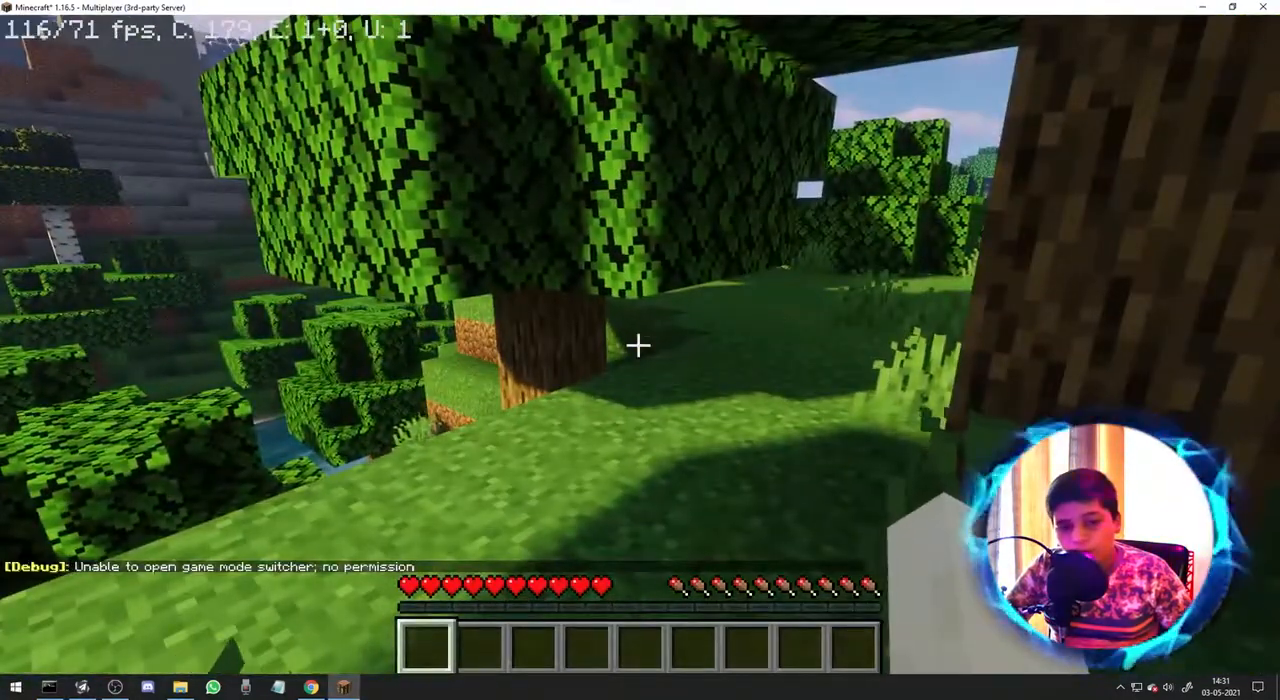
# Grant the player operator status again from the server's command window and switch the in-game mode to Creative.
pyautogui.hotkey('alt', 'Tab')
pyautogui.write('op SpyIshwaak1')
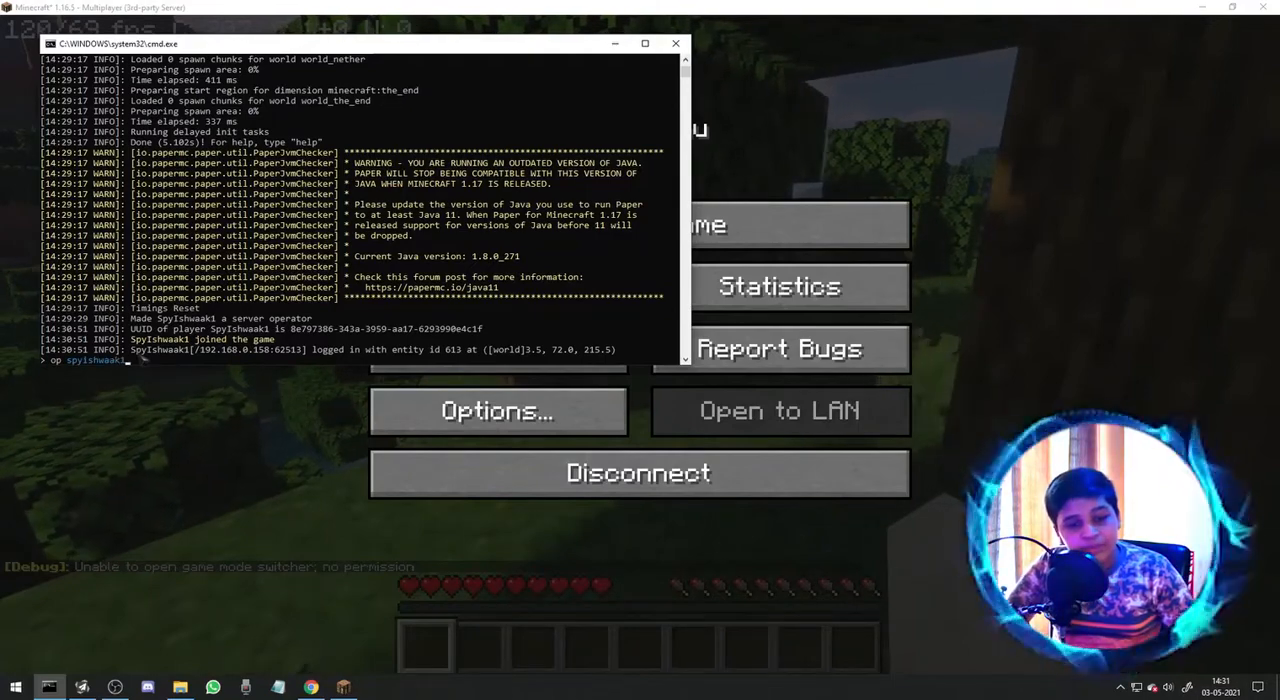
pyautogui.press('Return')
pyautogui.click(748, 222)
pyautogui.hotkey('F3', 'F4')
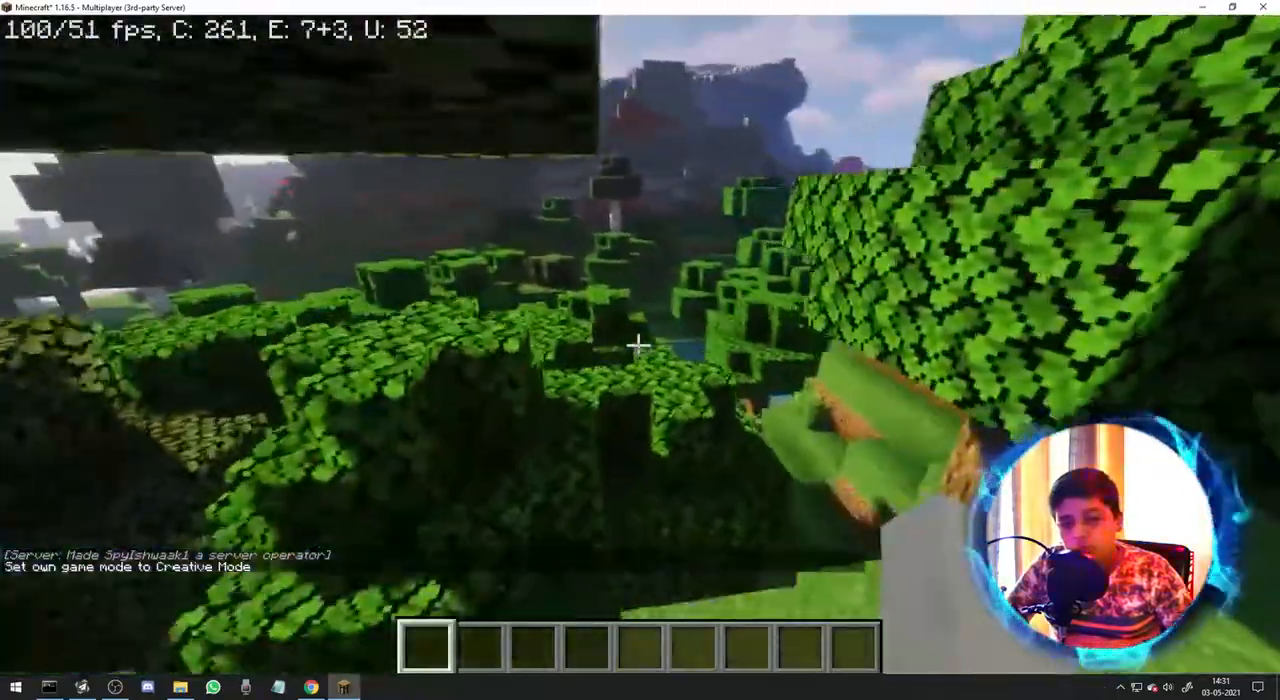
# Set the world time to night with the in-game command "/time set night".
pyautogui.write('/time set ')
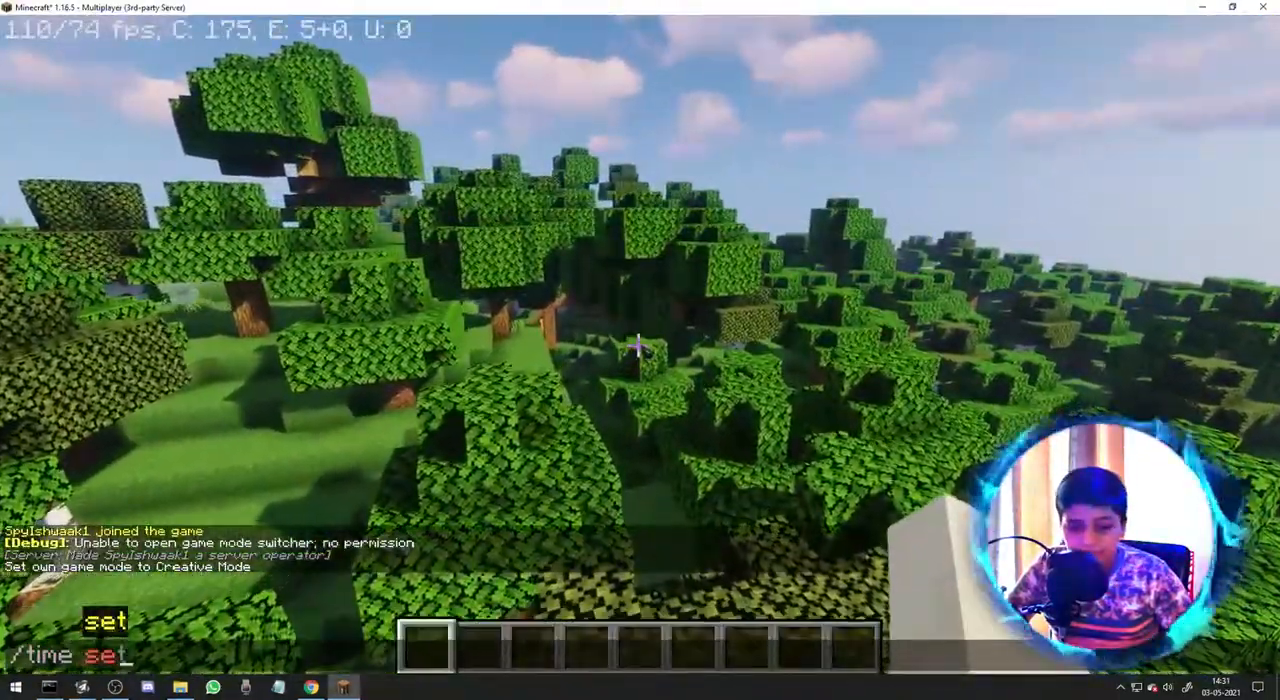
pyautogui.write('night')
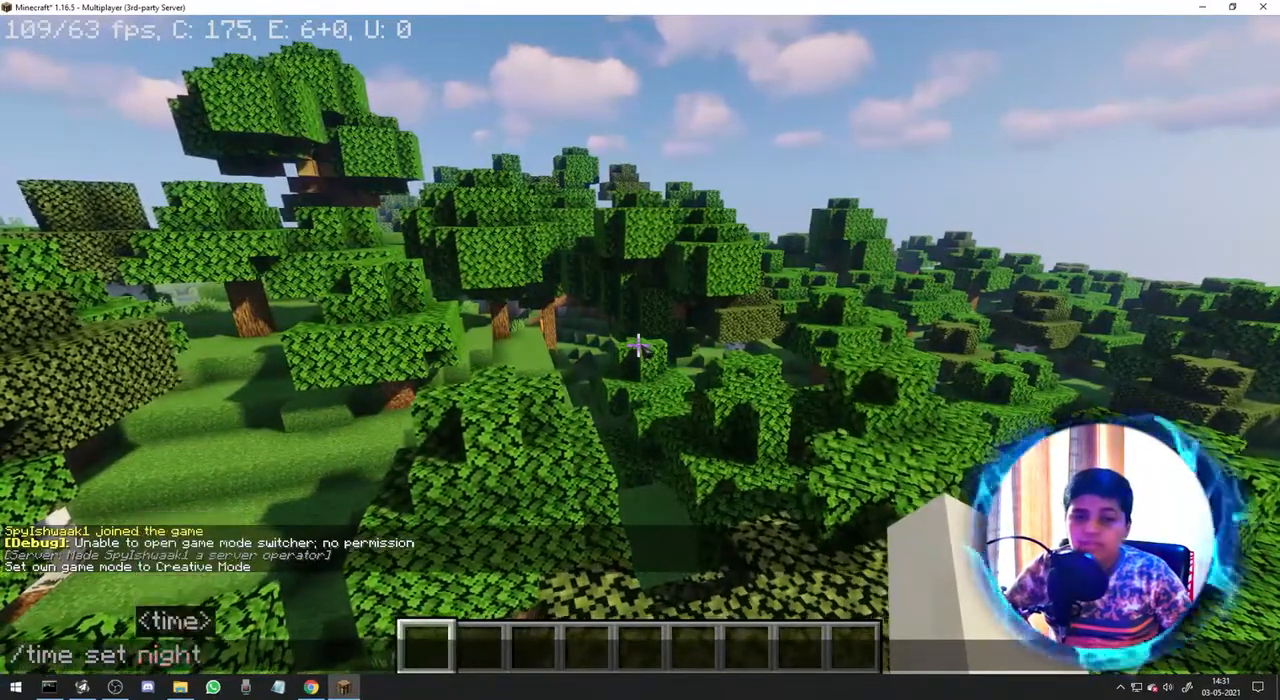
pyautogui.press('Return')
# Check the logged commands in both server windows and set the world time to 1000 from the Minecraft server window.
pyautogui.hotkey('alt', 'Tab')
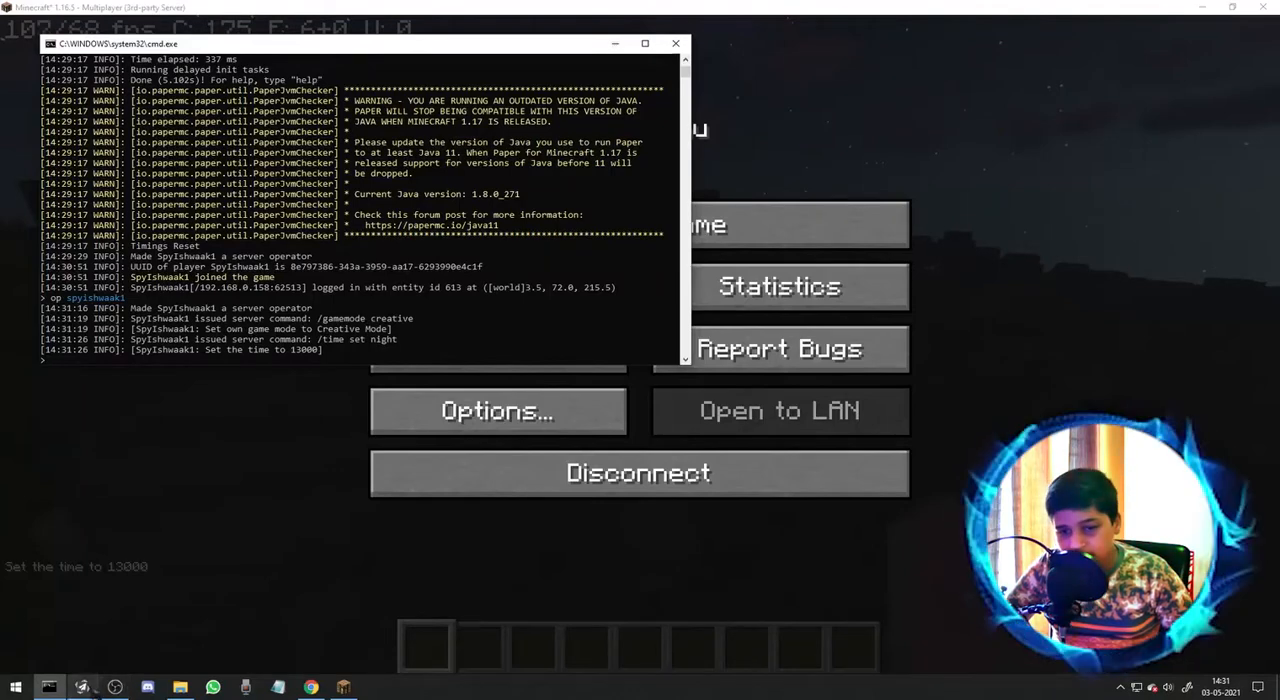
pyautogui.click(84, 688)
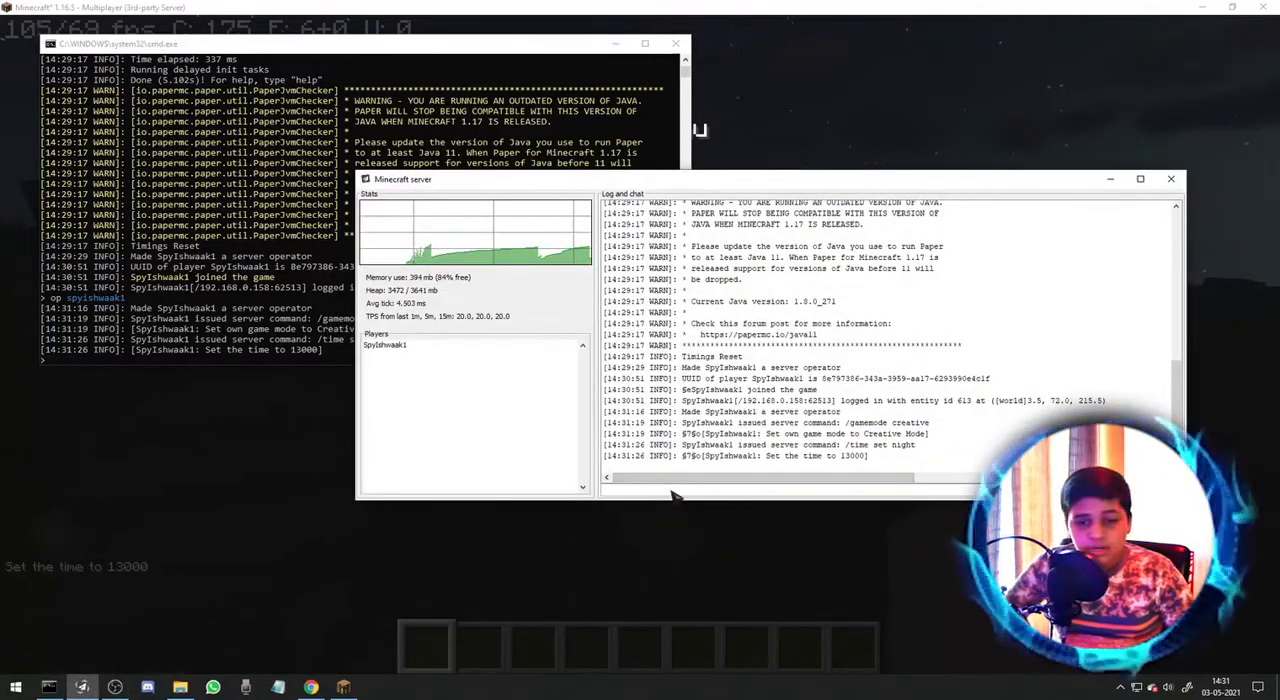
pyautogui.write('time set 1000')
pyautogui.press('Return')
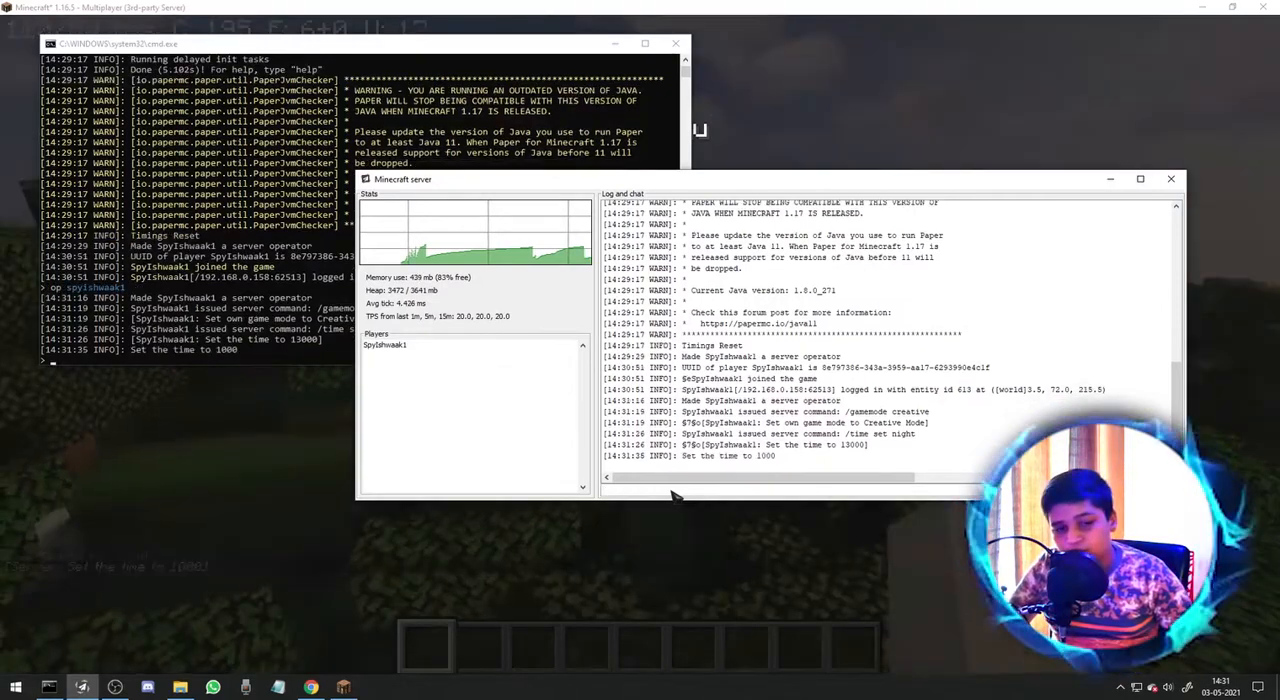
# Send the player the private message "This Is A OP Se rver" from the Minecraft server window.
pyautogui.write('msg S')
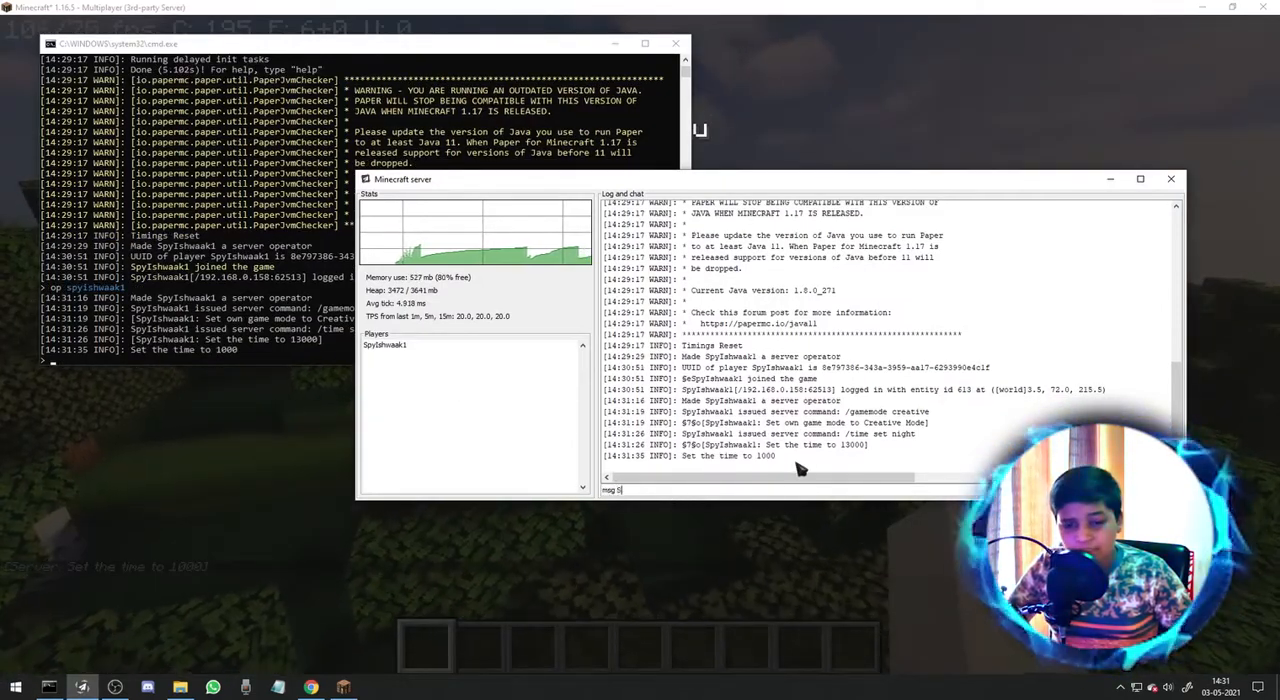
pyautogui.write('pyIshwaak1 This')
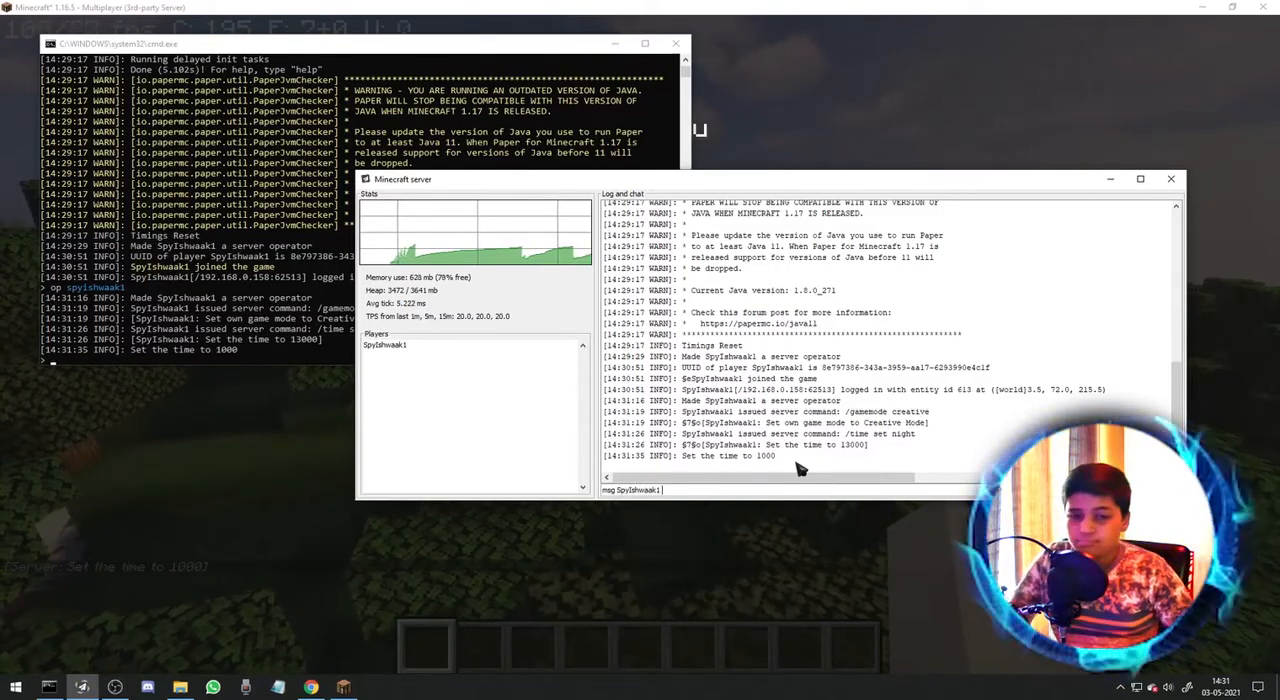
pyautogui.write(' O')
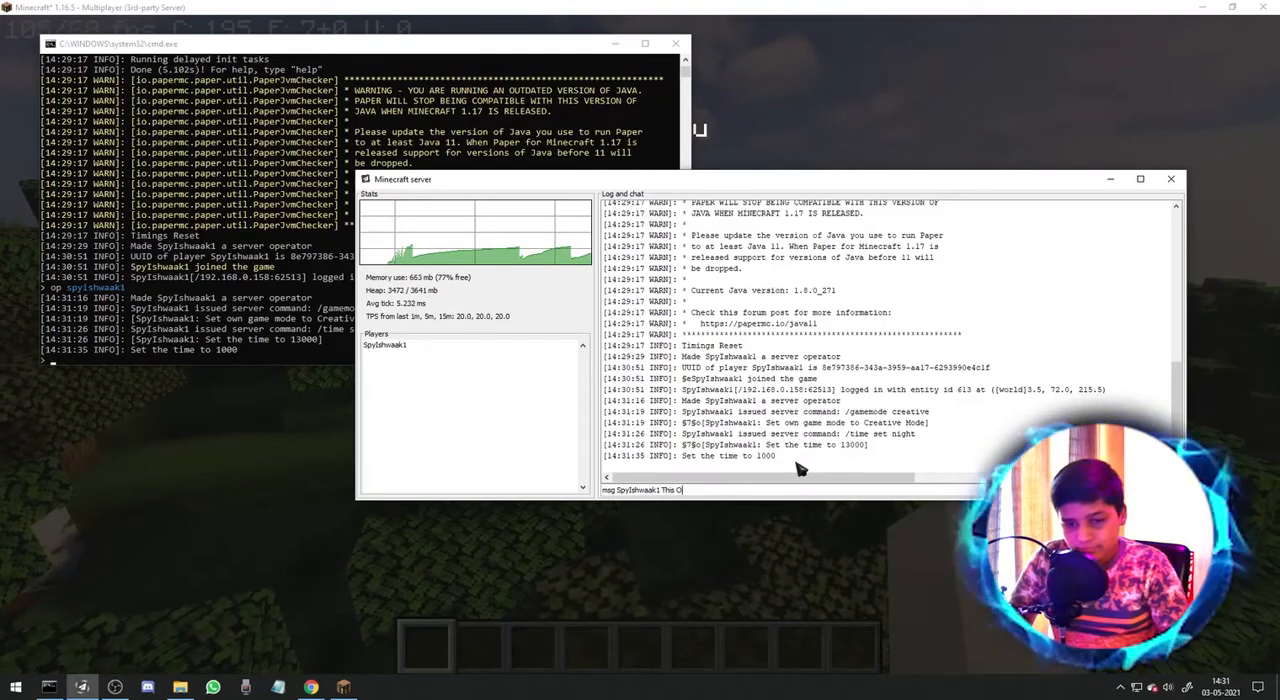
pyautogui.write('Is A OP S')
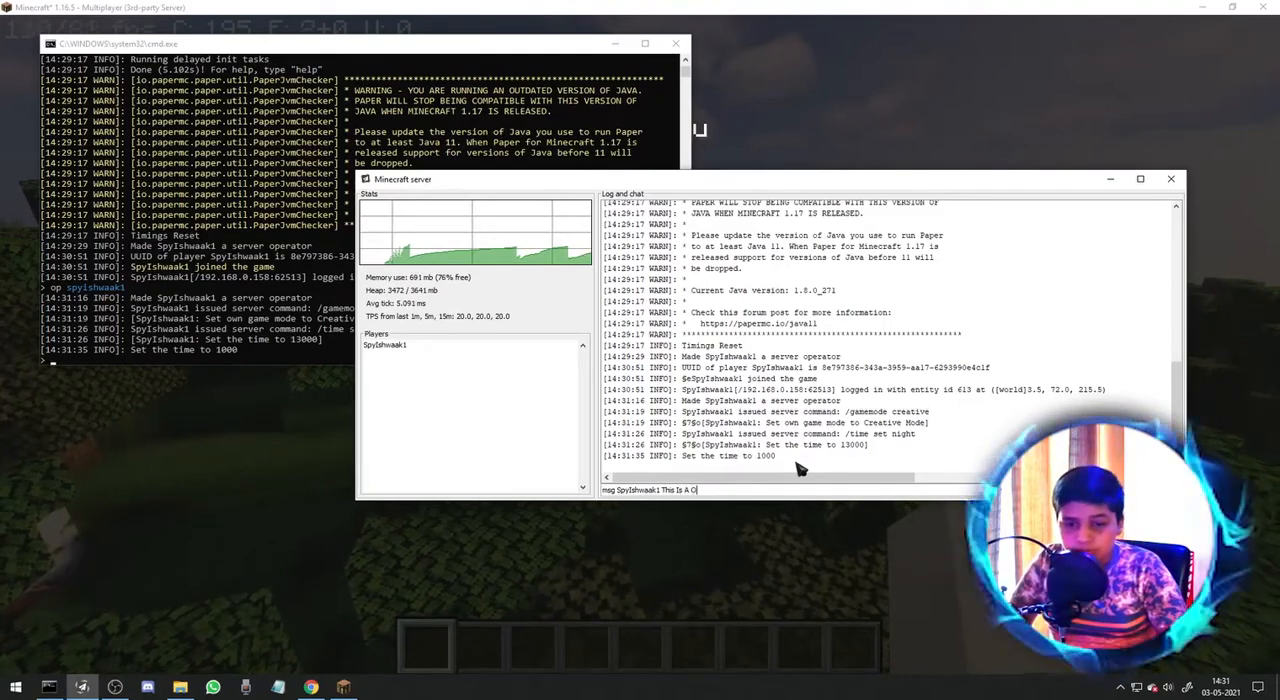
pyautogui.write('e rver')
pyautogui.press('Return')
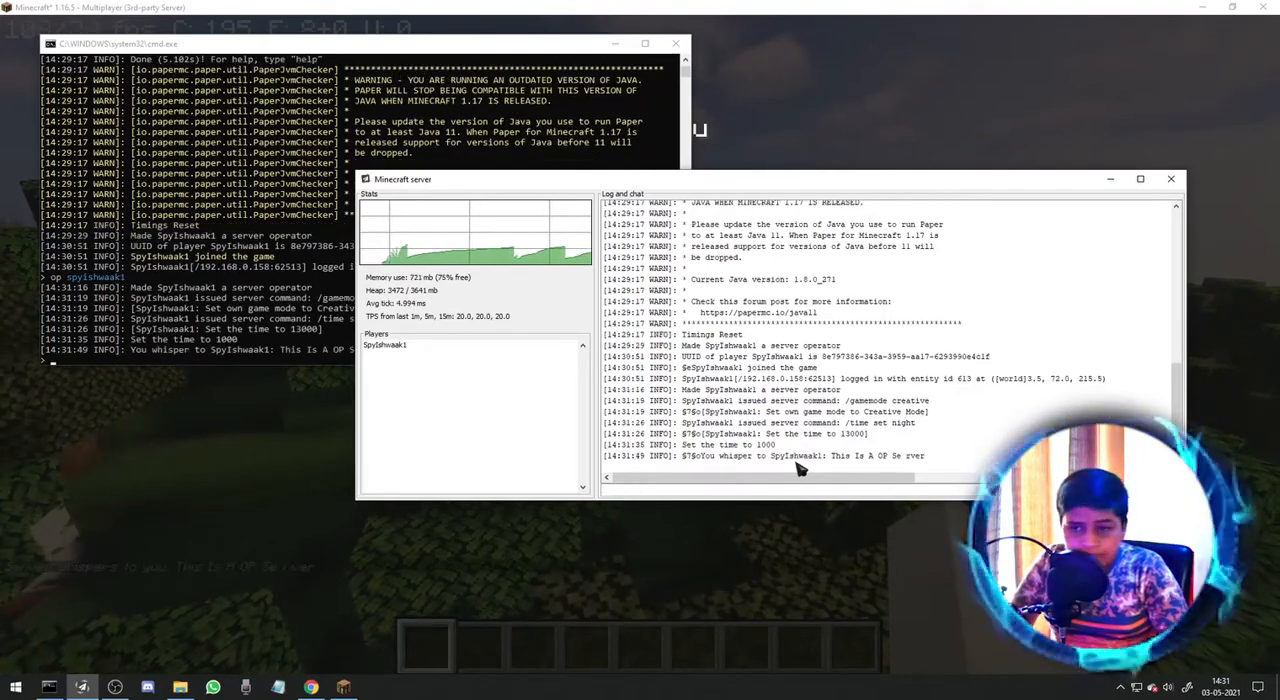
# Minimize the server window, resume the game, reply "Yes" in chat and fly around the world.
pyautogui.click(1110, 179)
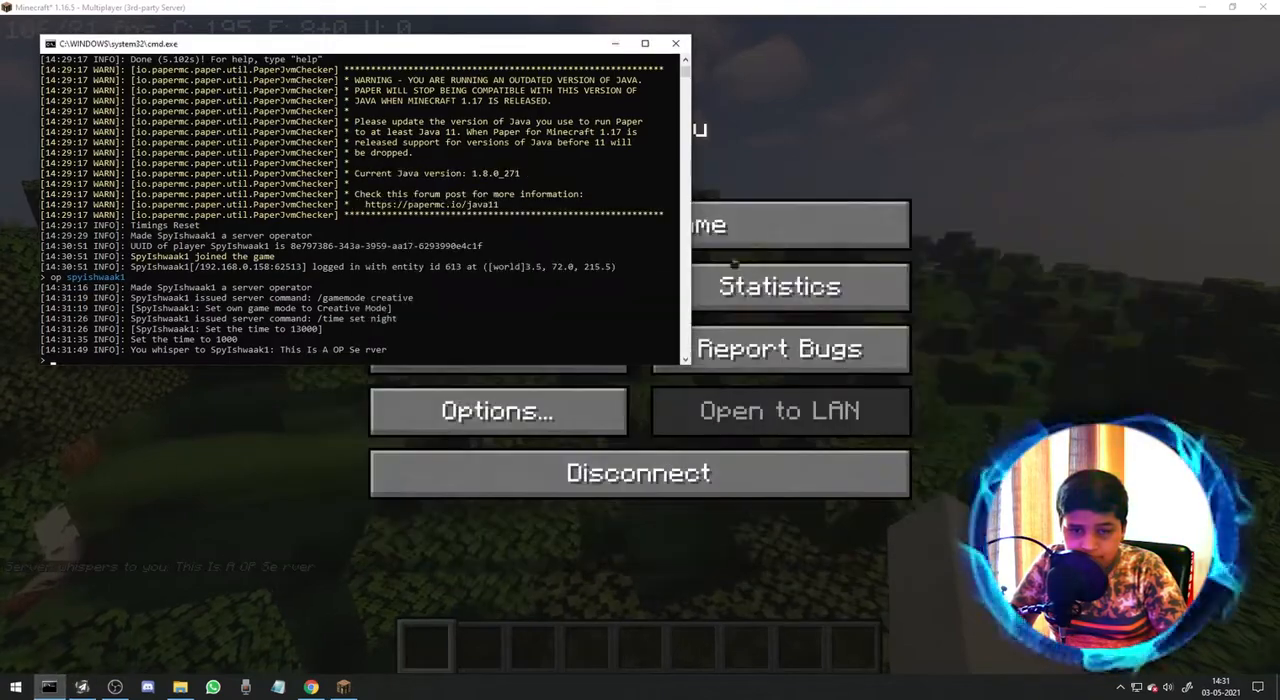
pyautogui.click(806, 296)
pyautogui.press('Escape')
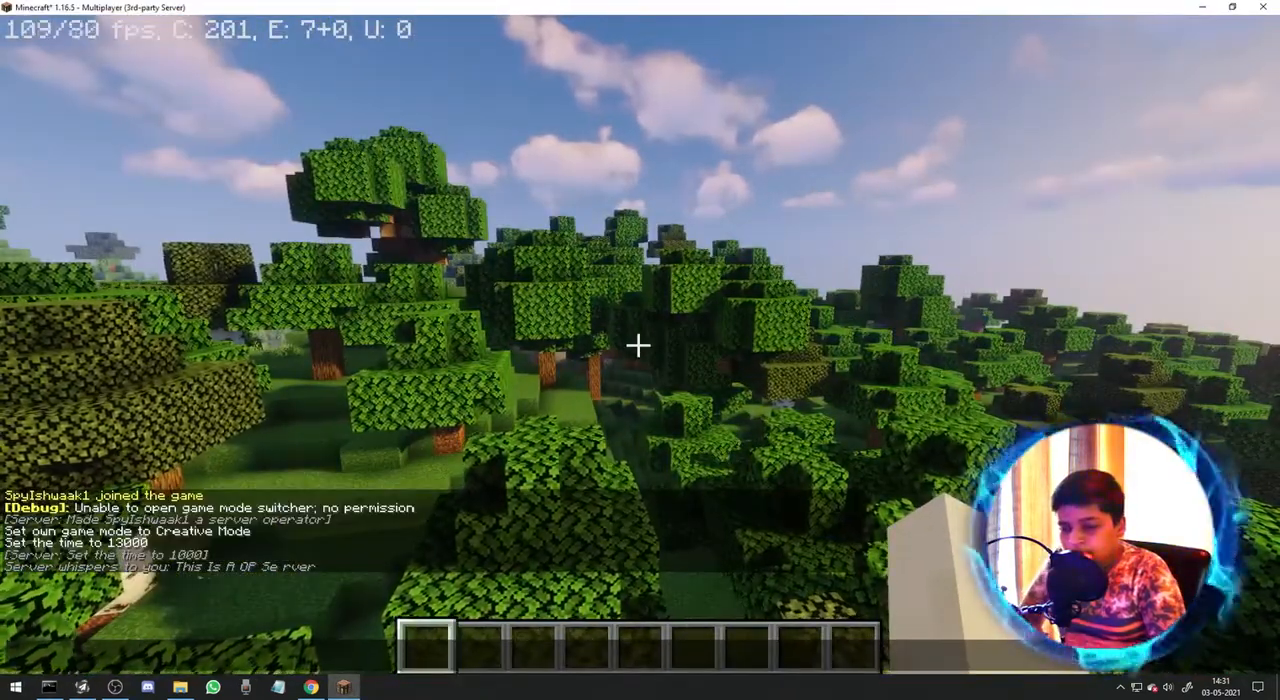
pyautogui.press('t')
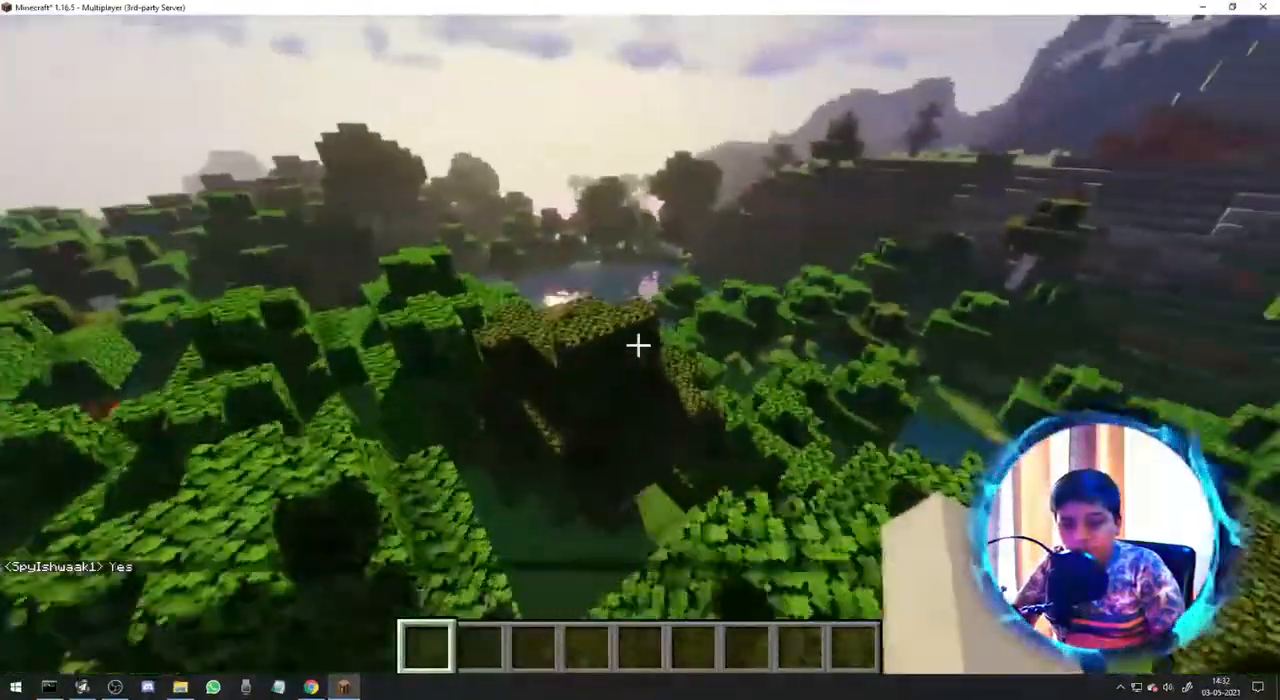
pyautogui.press('w')
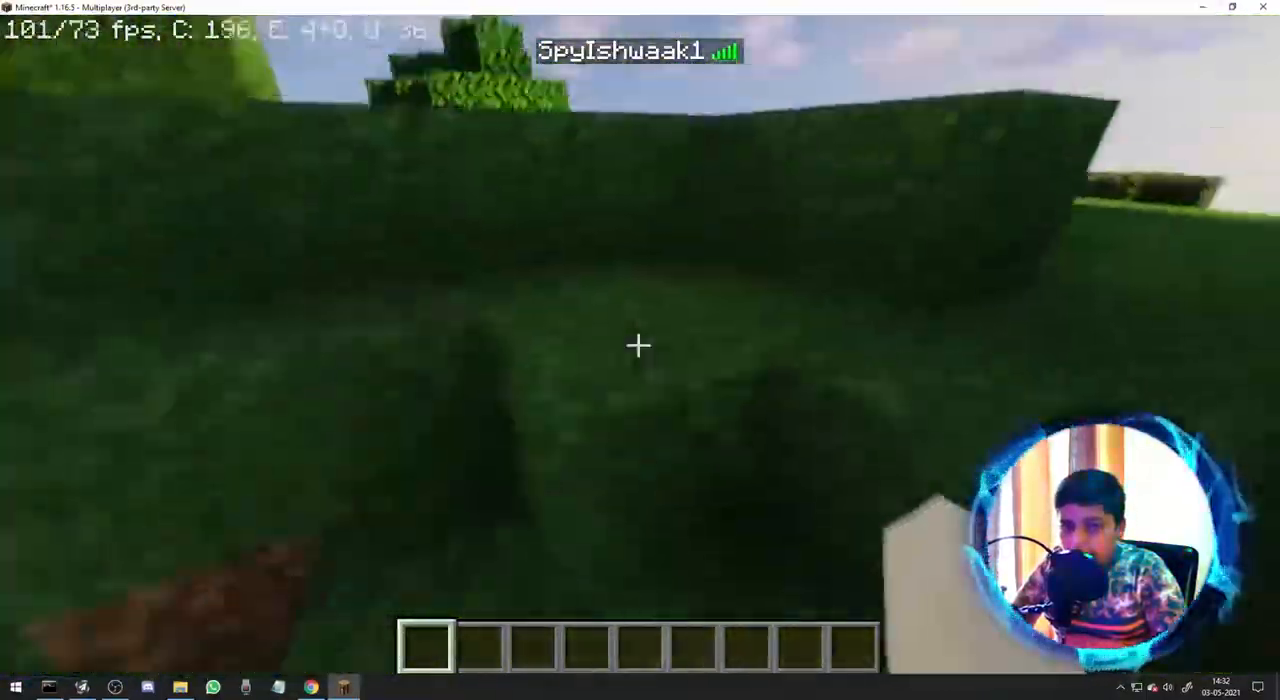
pyautogui.press('Escape')
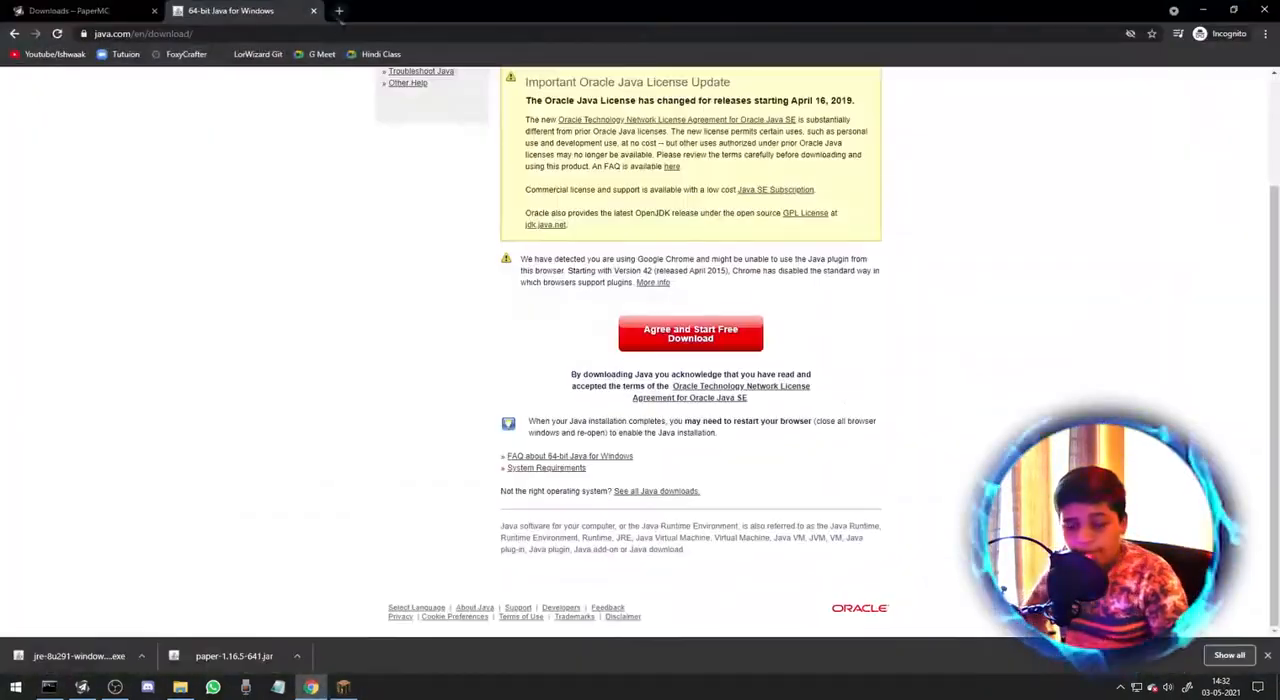
# Open playit.gg/download in a new browser tab and download the Windows 64 bit build of version 0.3.12.
pyautogui.click(339, 10)
pyautogui.write('playit')
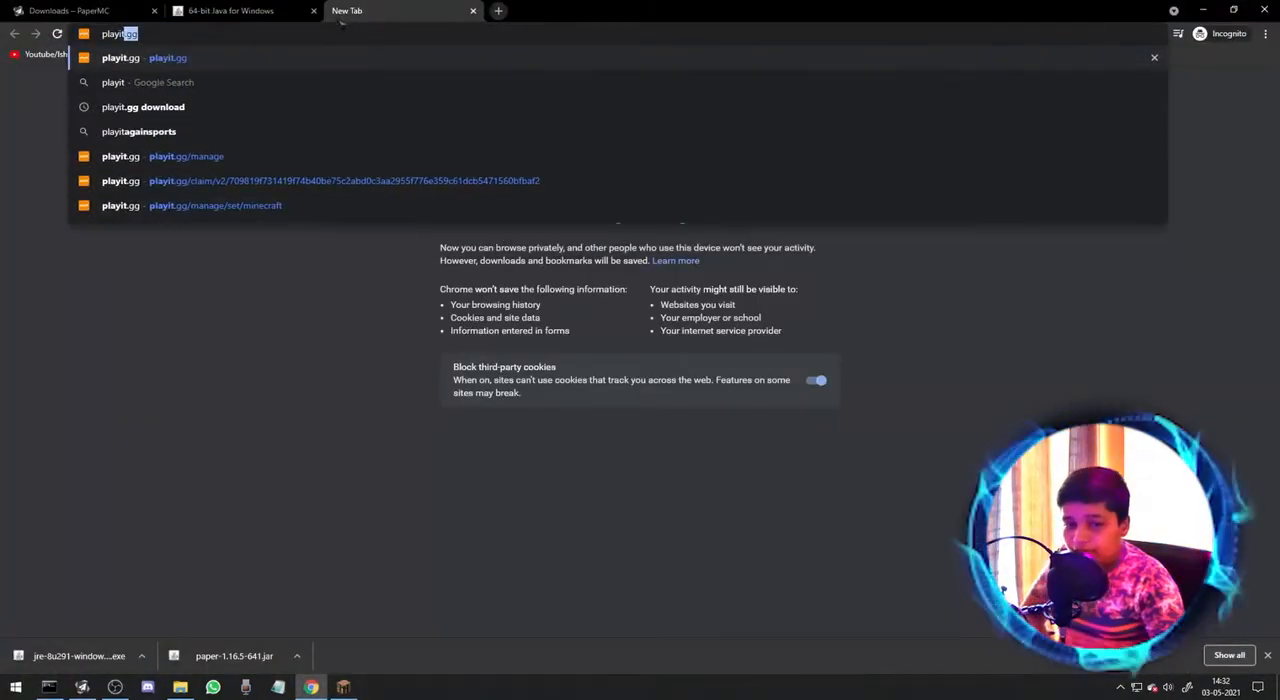
pyautogui.write('.gg/down')
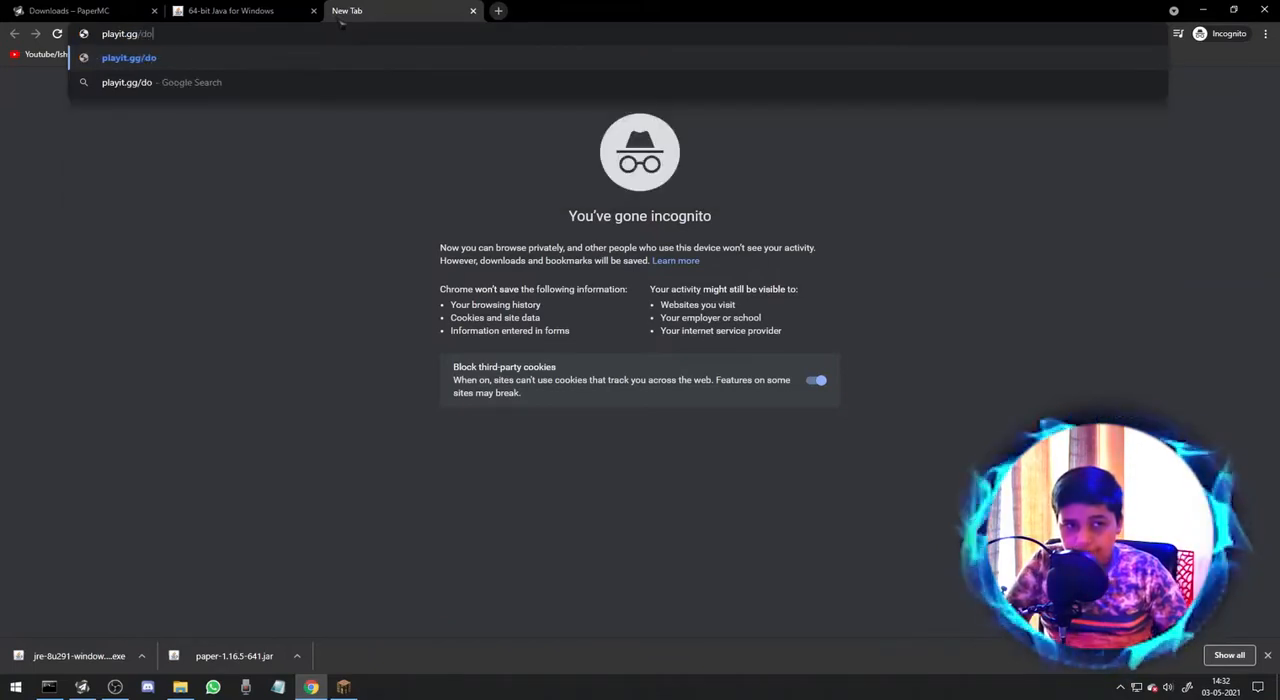
pyautogui.write('load')
pyautogui.press('Return')
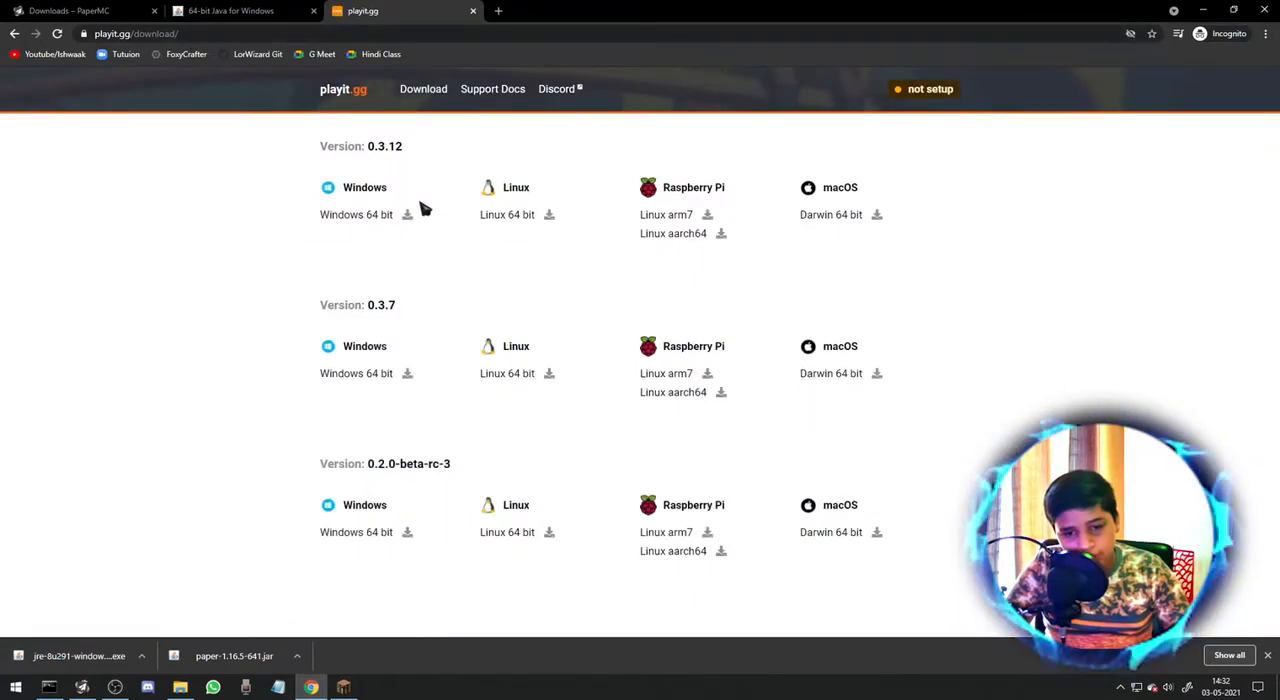
pyautogui.click(410, 219)
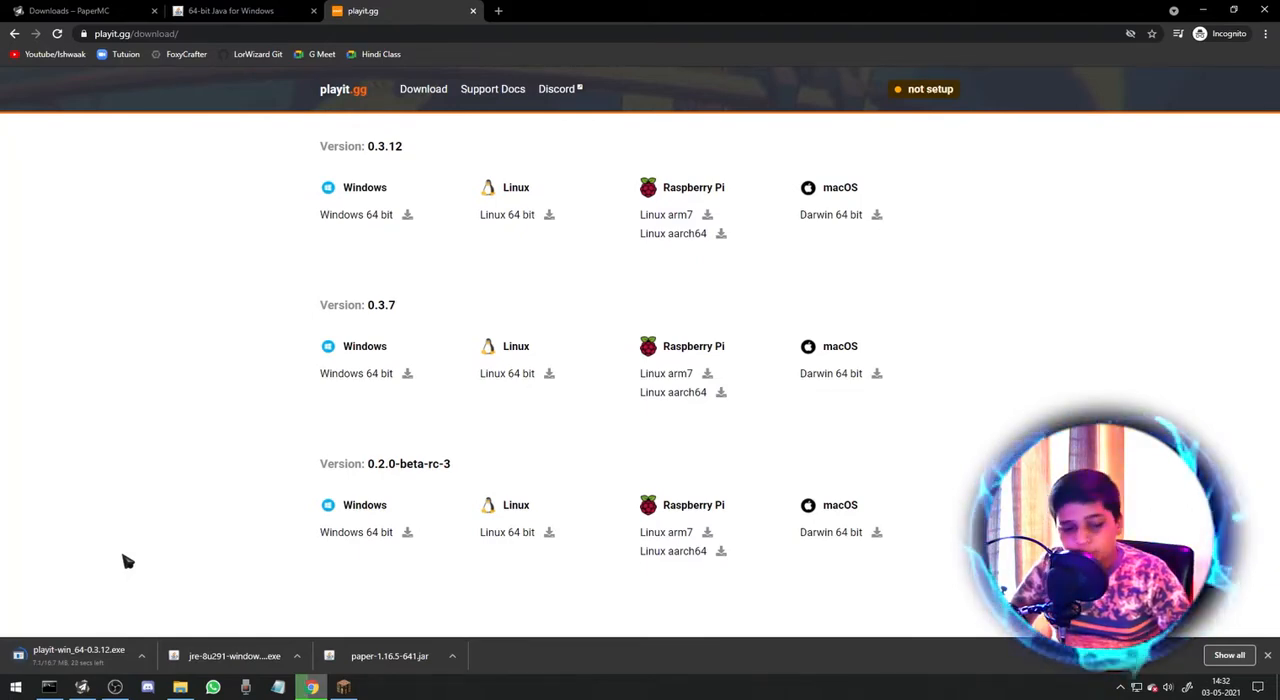
# Check the player's chat reply in both server logs, then clear the server and folder windows off the desktop.
pyautogui.click(312, 686)
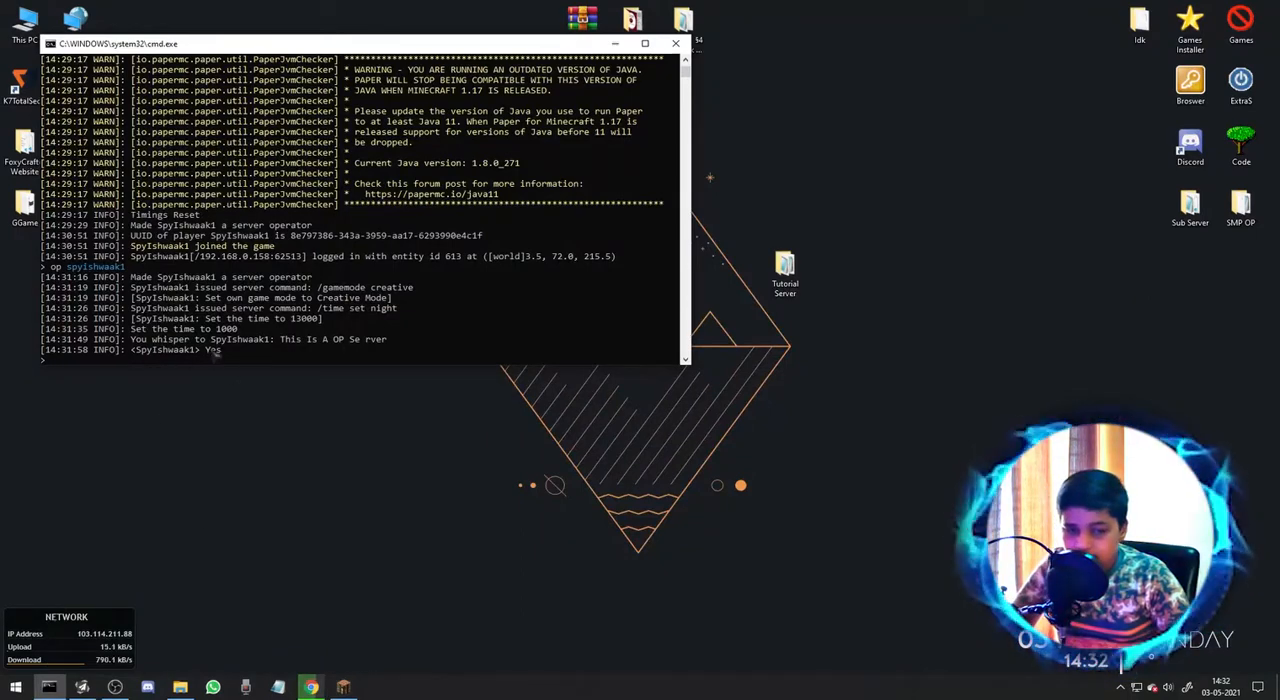
pyautogui.click(82, 686)
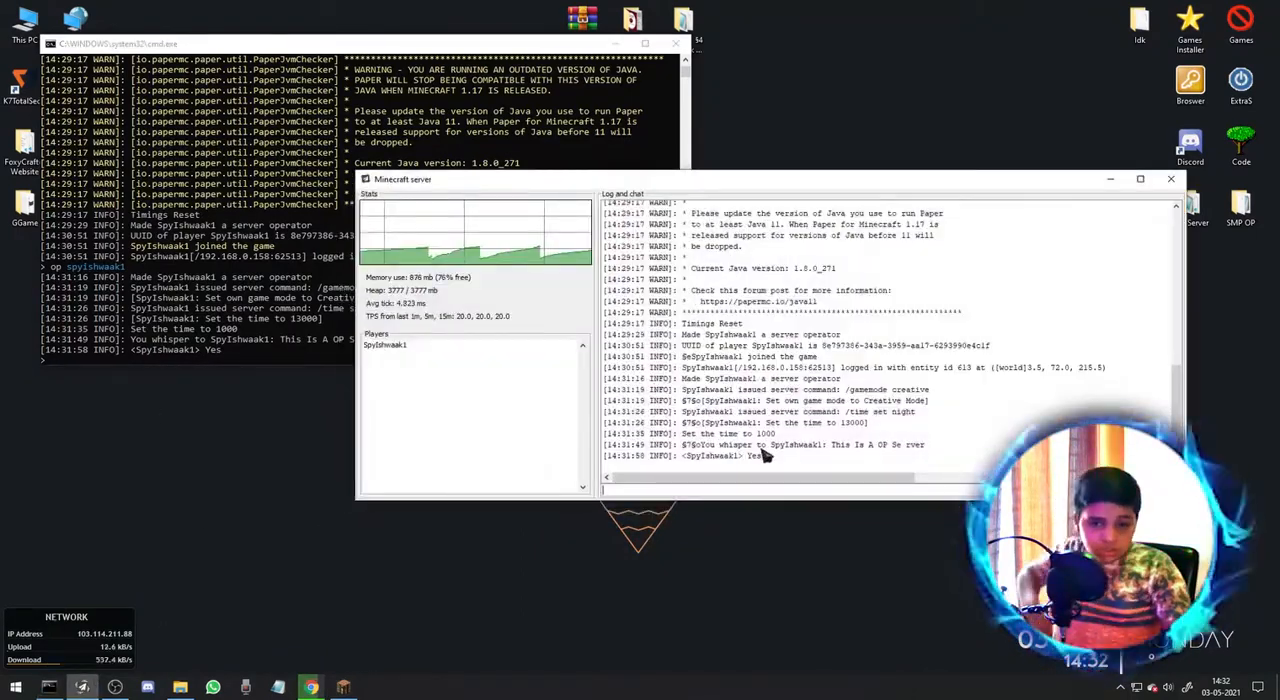
pyautogui.moveTo(762, 461); pyautogui.dragTo(606, 465)
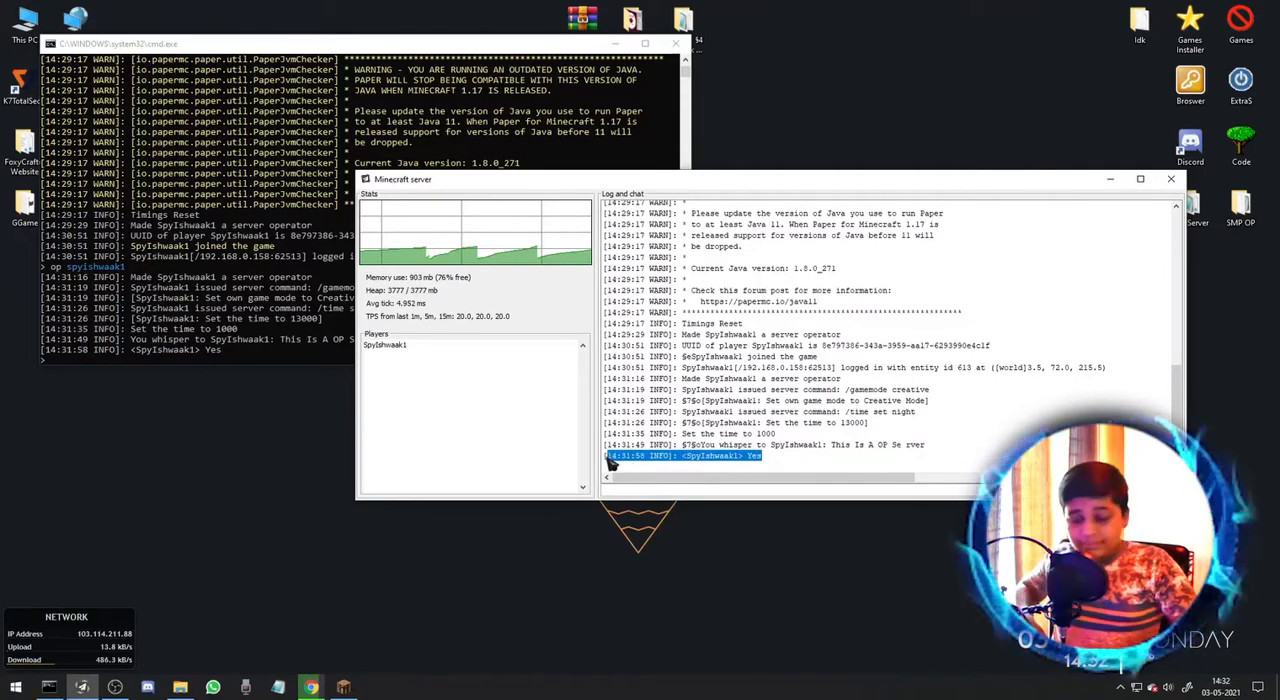
pyautogui.click(756, 463)
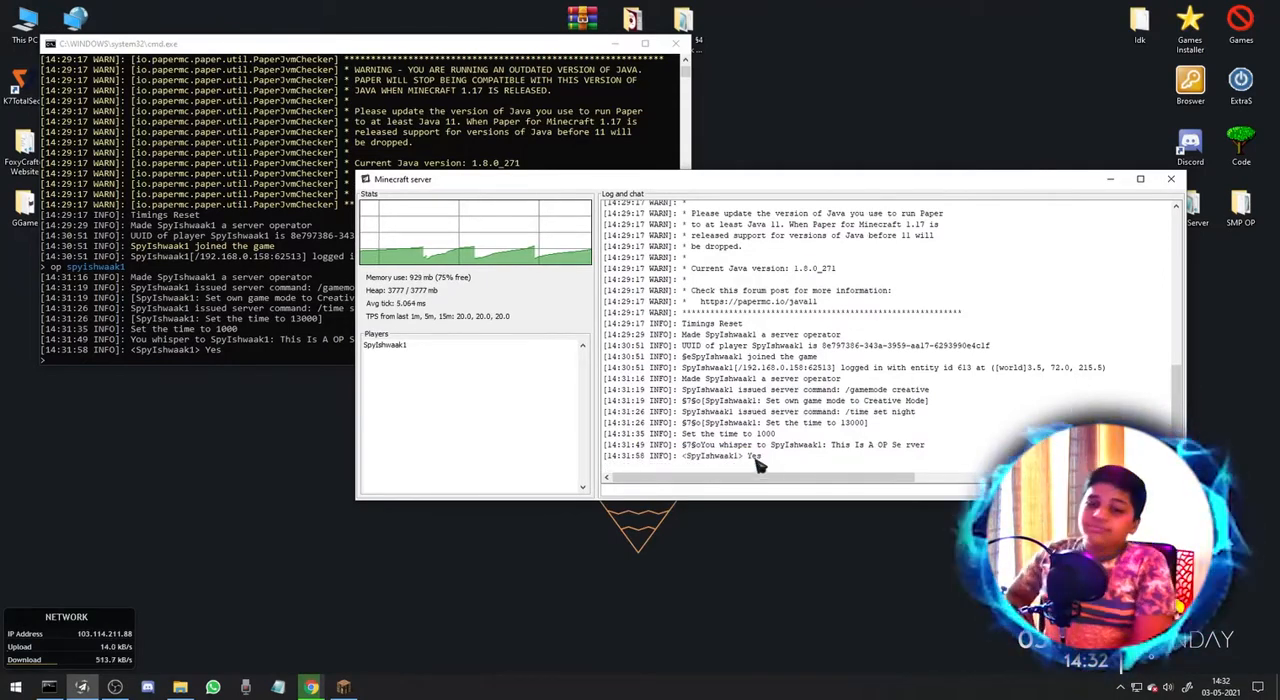
pyautogui.doubleClick(752, 458)
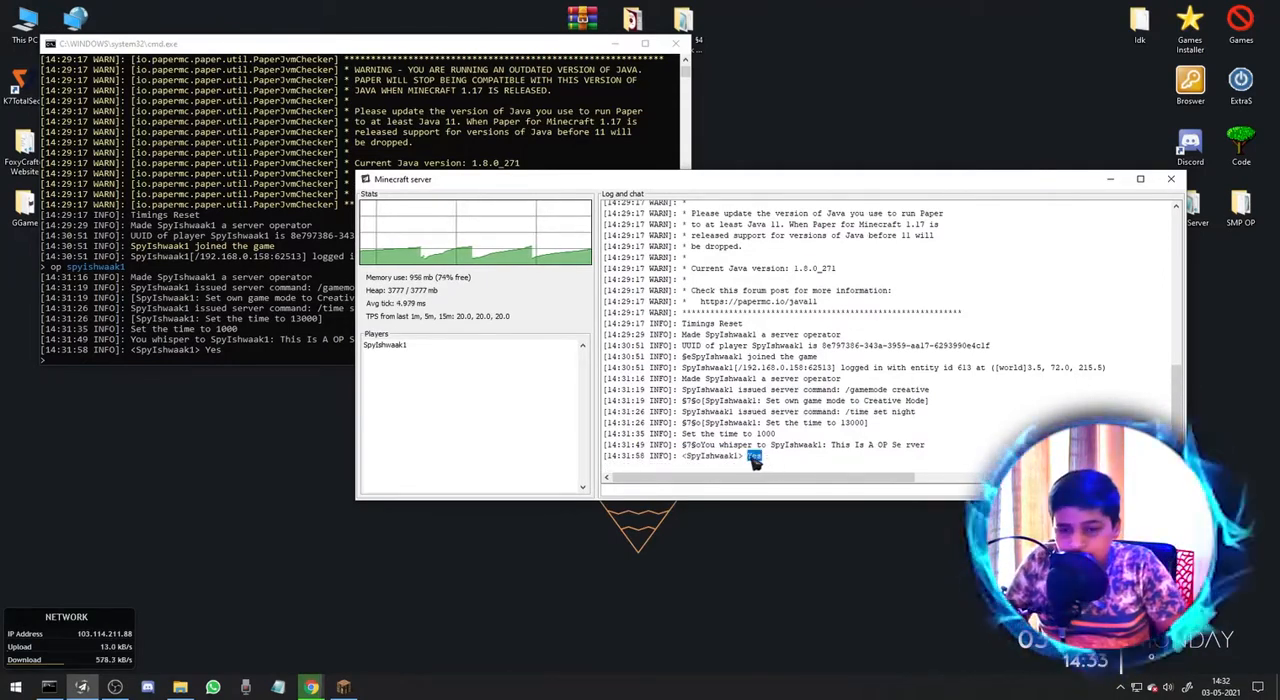
pyautogui.click(756, 462)
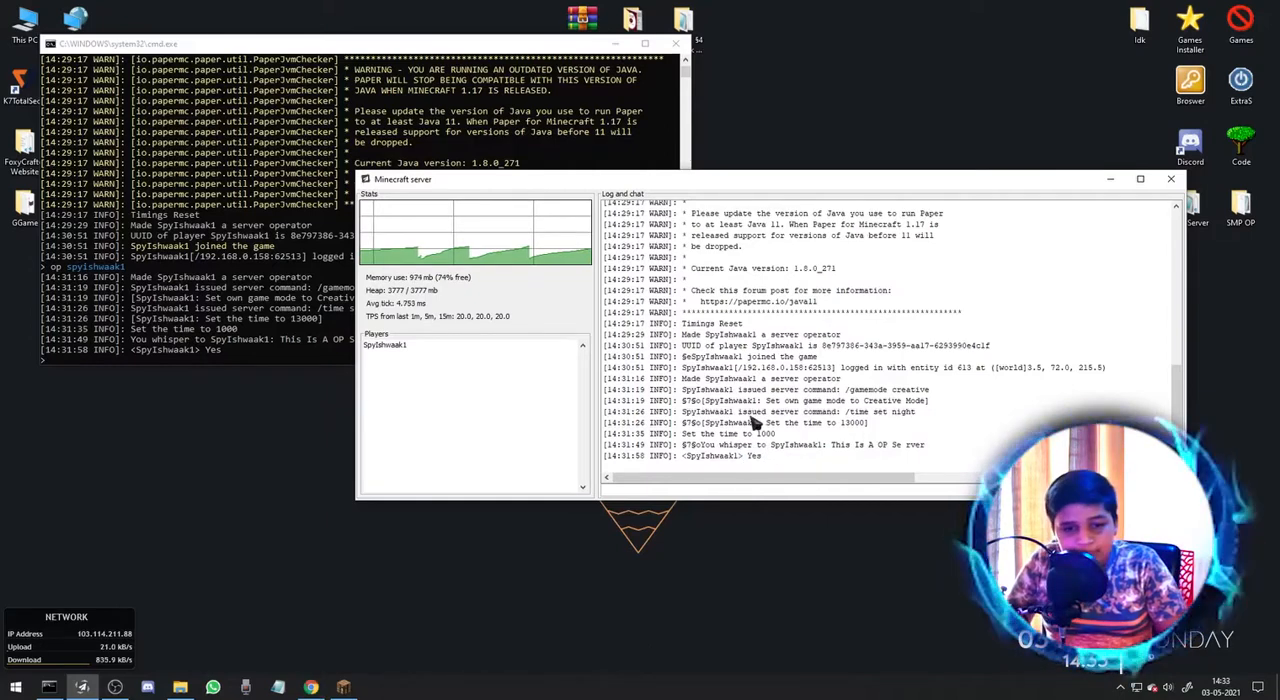
pyautogui.click(84, 688)
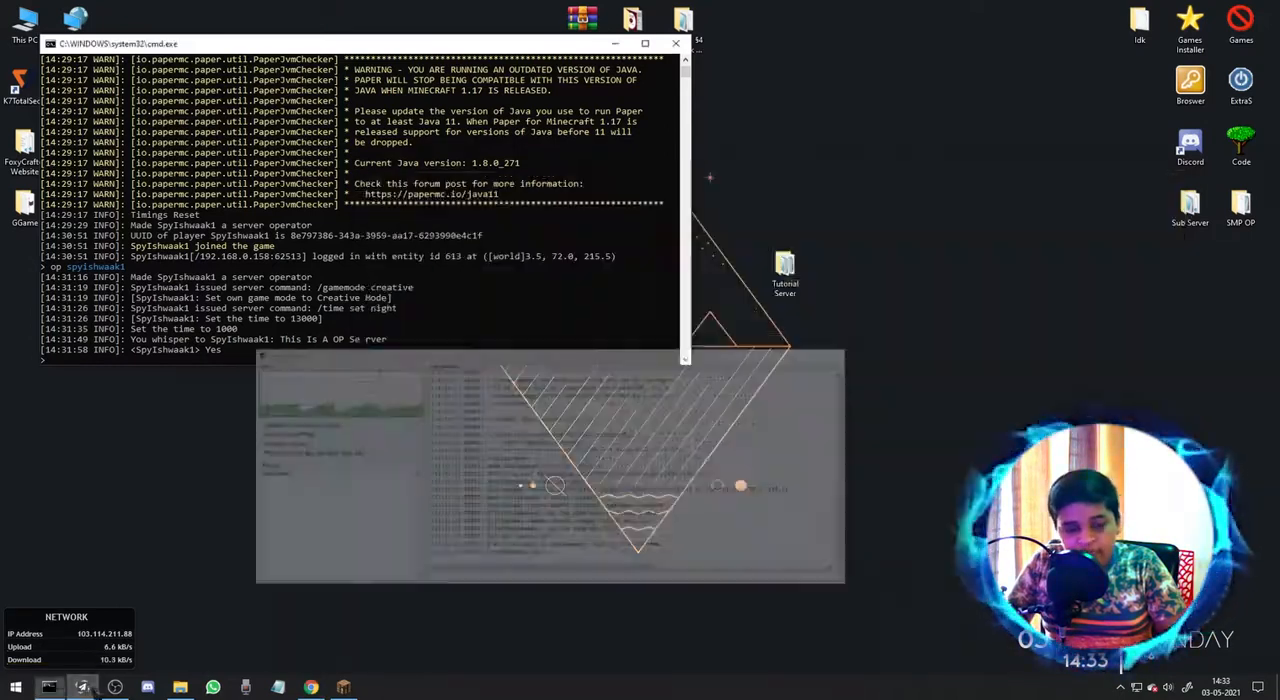
pyautogui.click(49, 687)
pyautogui.click(180, 687)
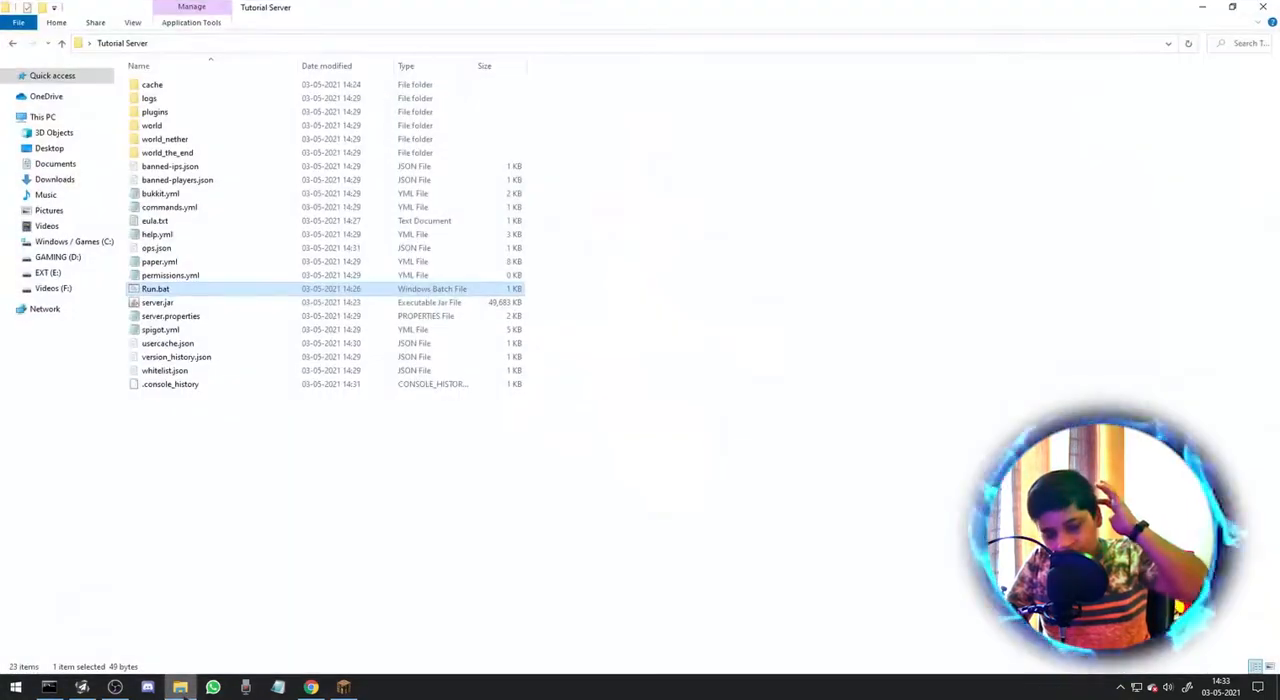
pyautogui.click(180, 687)
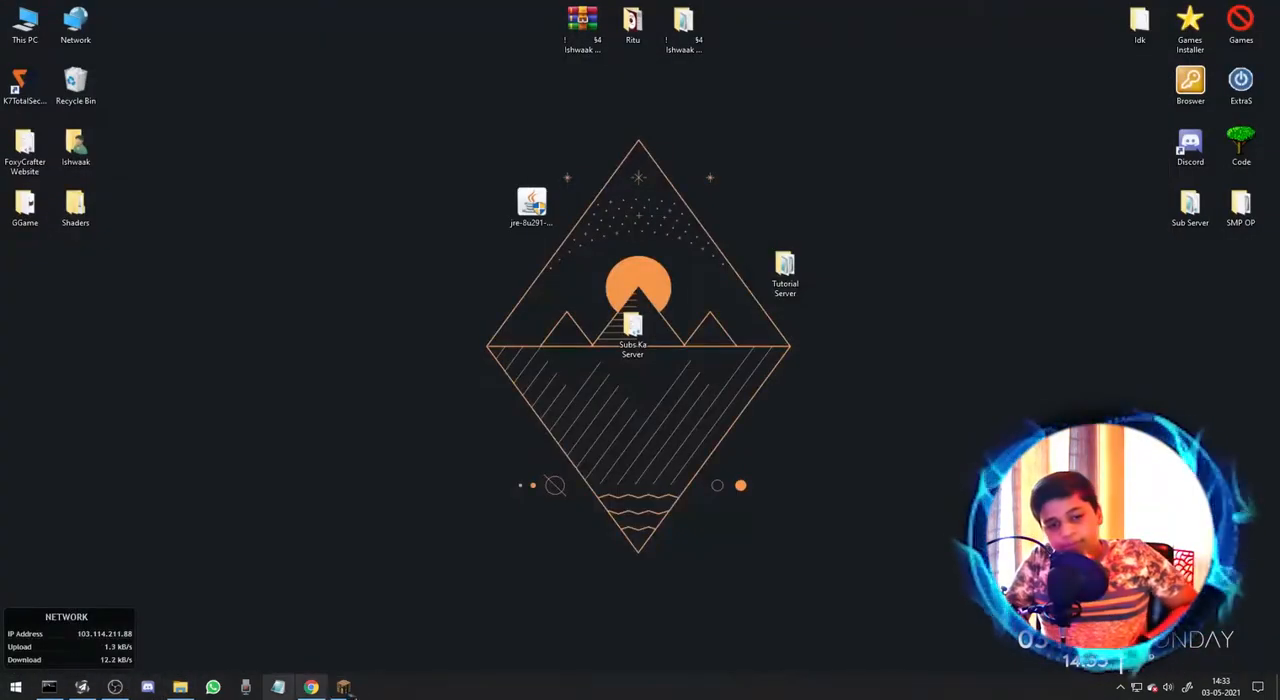
# Run the downloaded playit-win_64-0.3.12.exe from the browser, maximize its console and close the playit.gg authentication page.
pyautogui.click(311, 688)
pyautogui.click(80, 660)
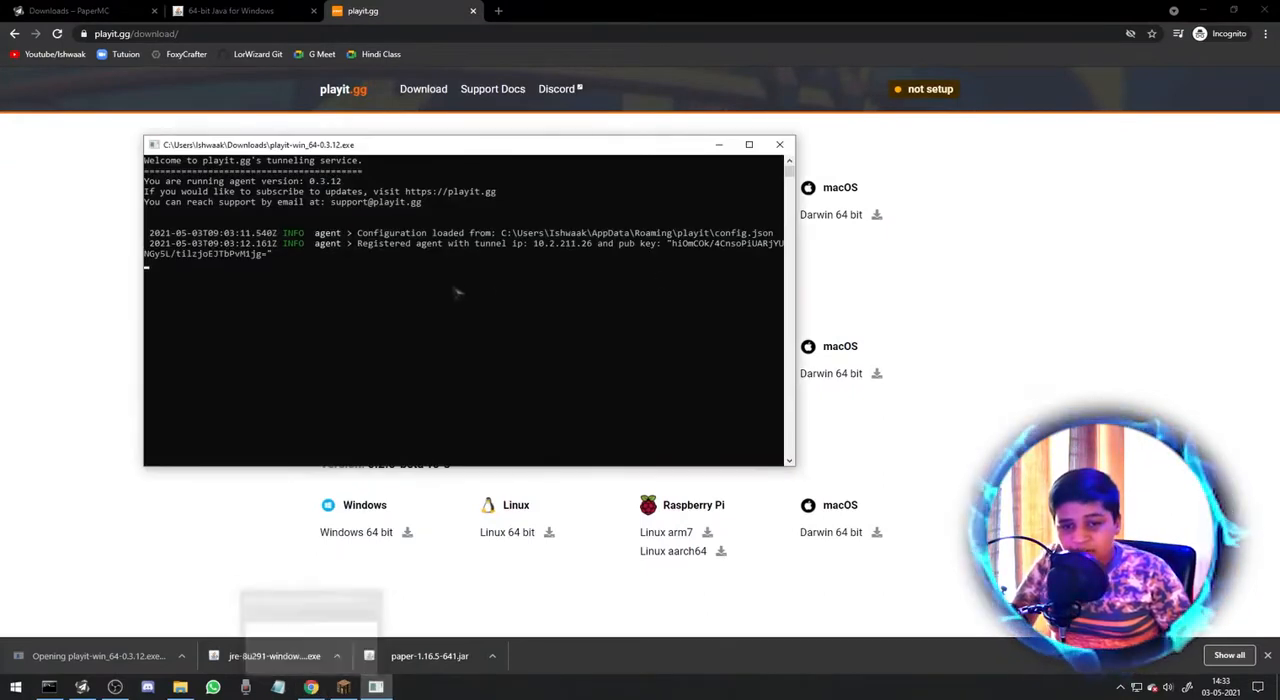
pyautogui.click(429, 317)
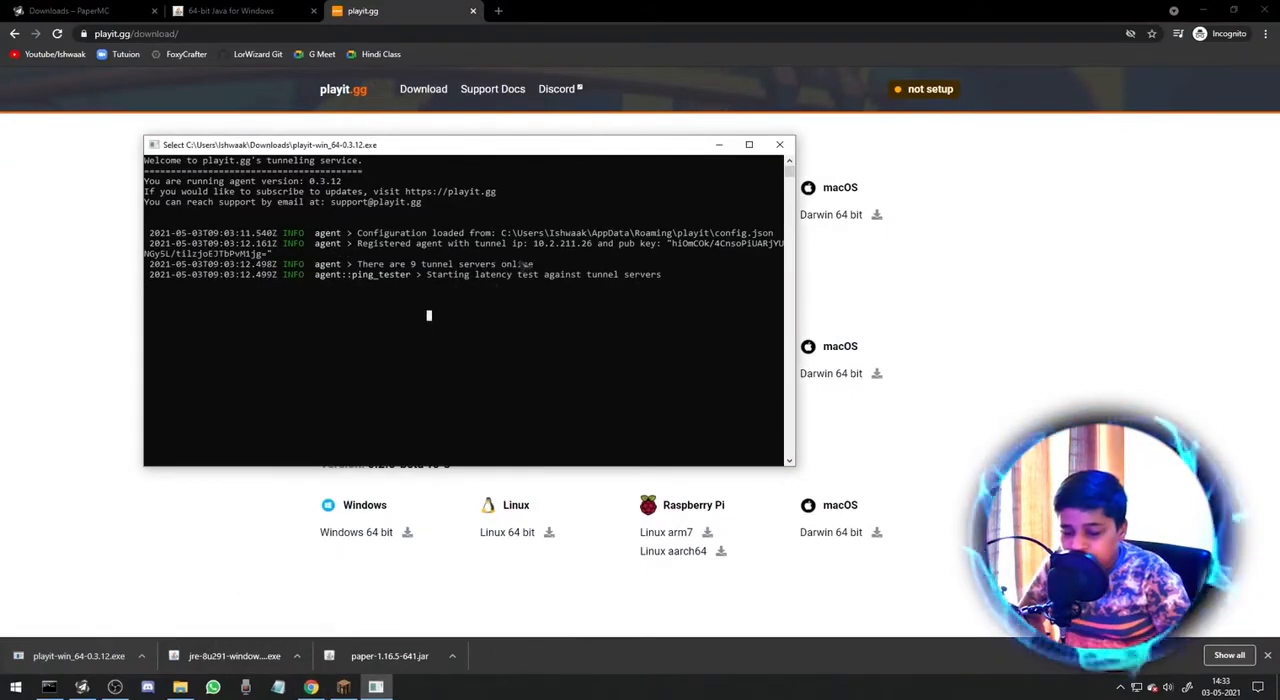
pyautogui.click(752, 146)
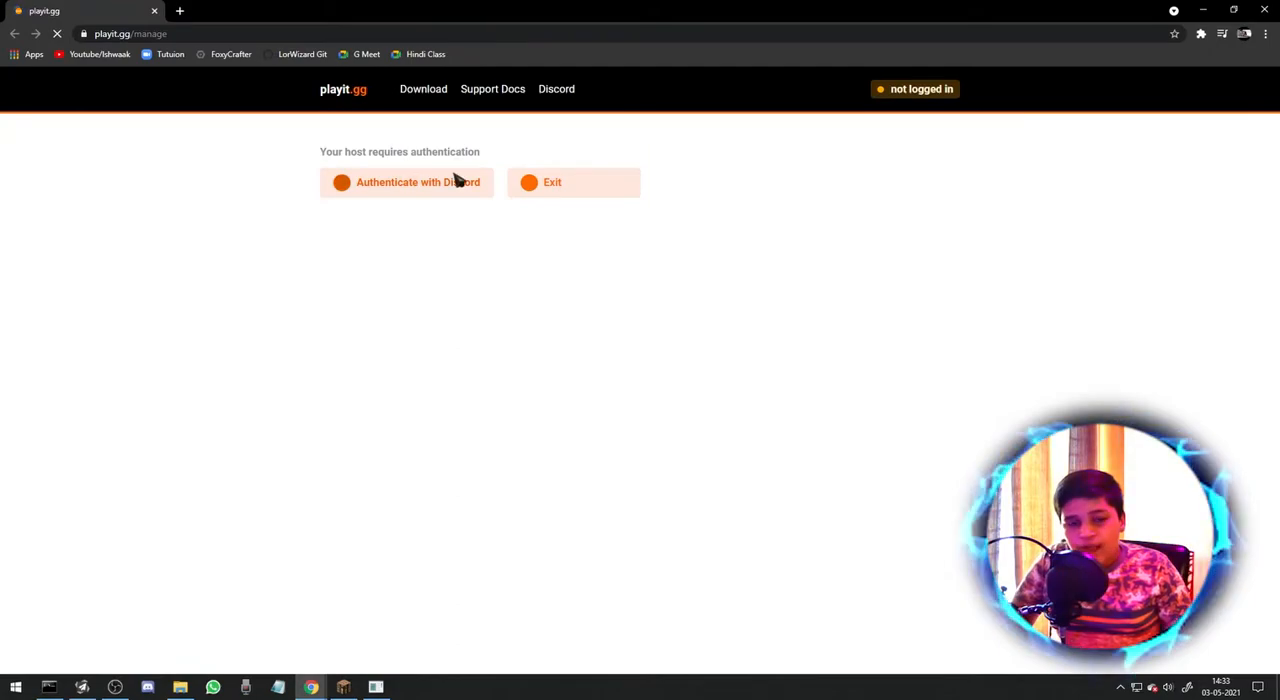
pyautogui.click(1264, 9)
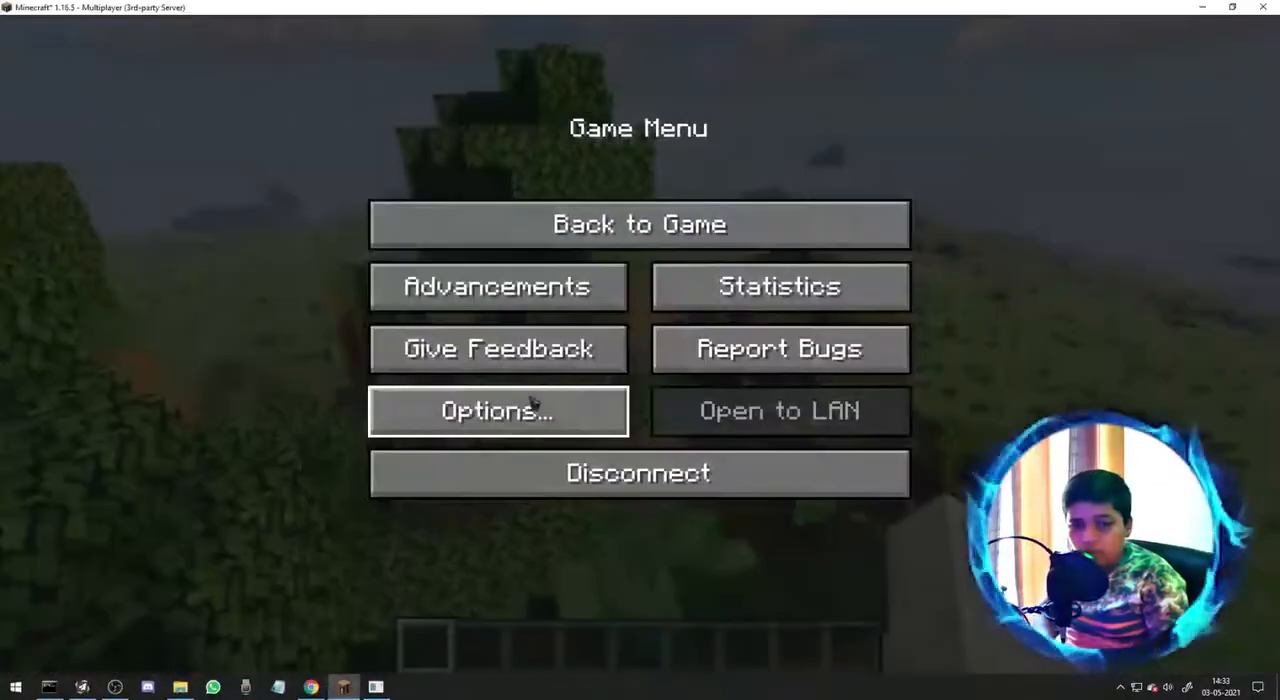
# Disconnect from the current server, check the address of the saved "Foxycrafter Ka Playit" server and join it.
pyautogui.click(598, 478)
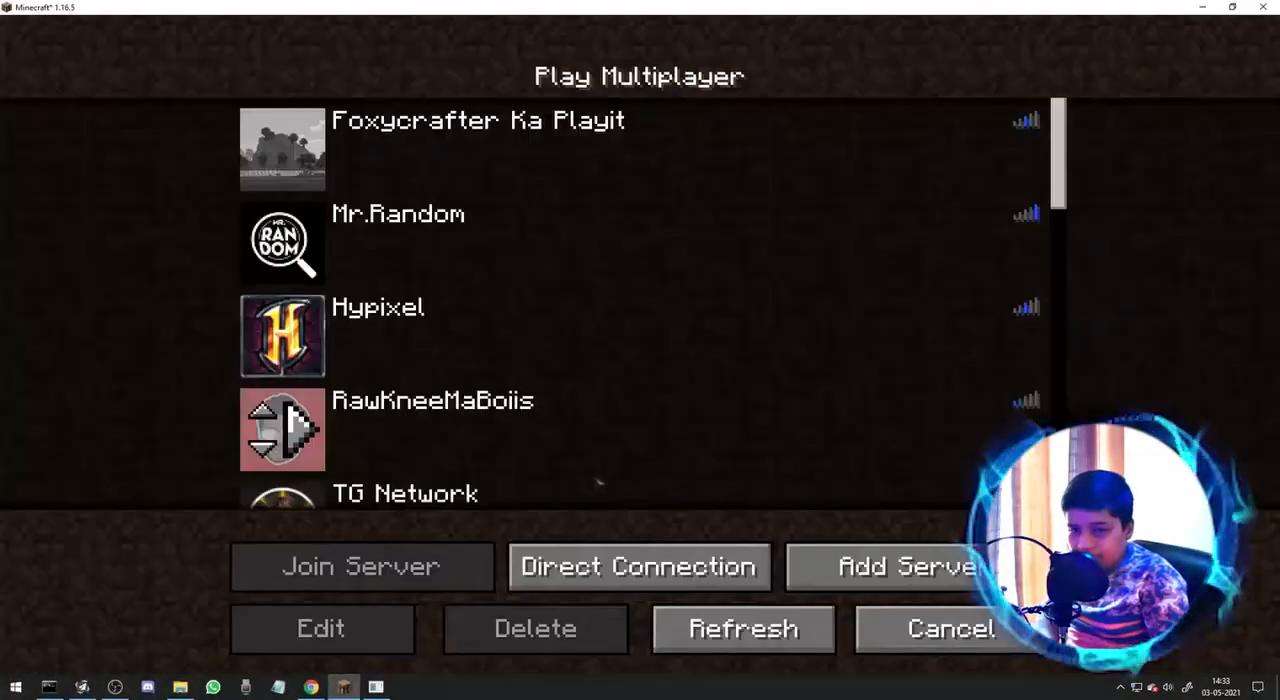
pyautogui.moveTo(1033, 128)
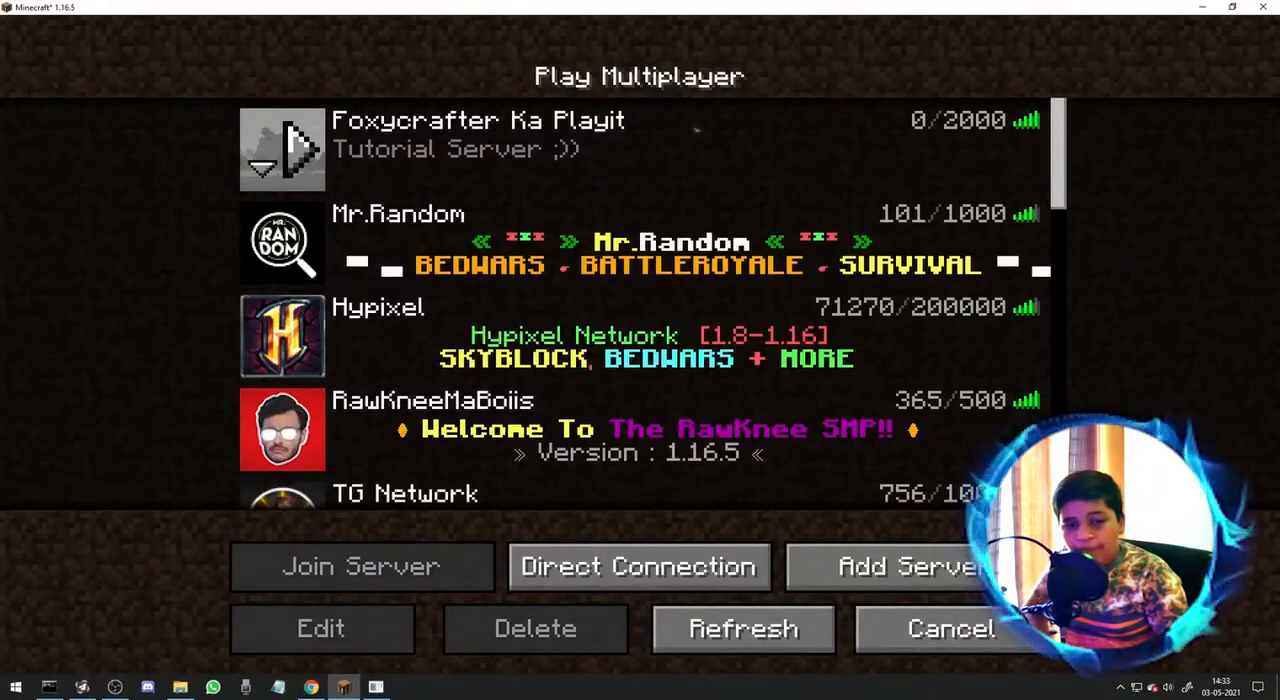
pyautogui.click(409, 121)
pyautogui.click(357, 640)
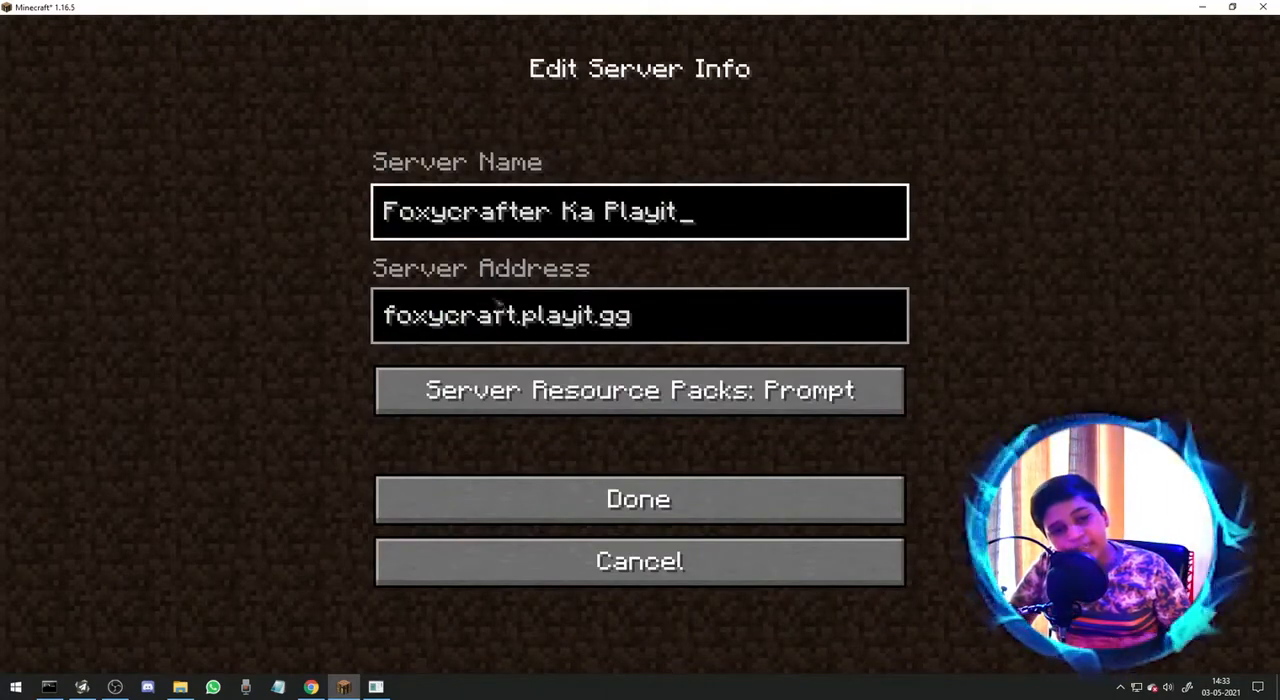
pyautogui.click(617, 503)
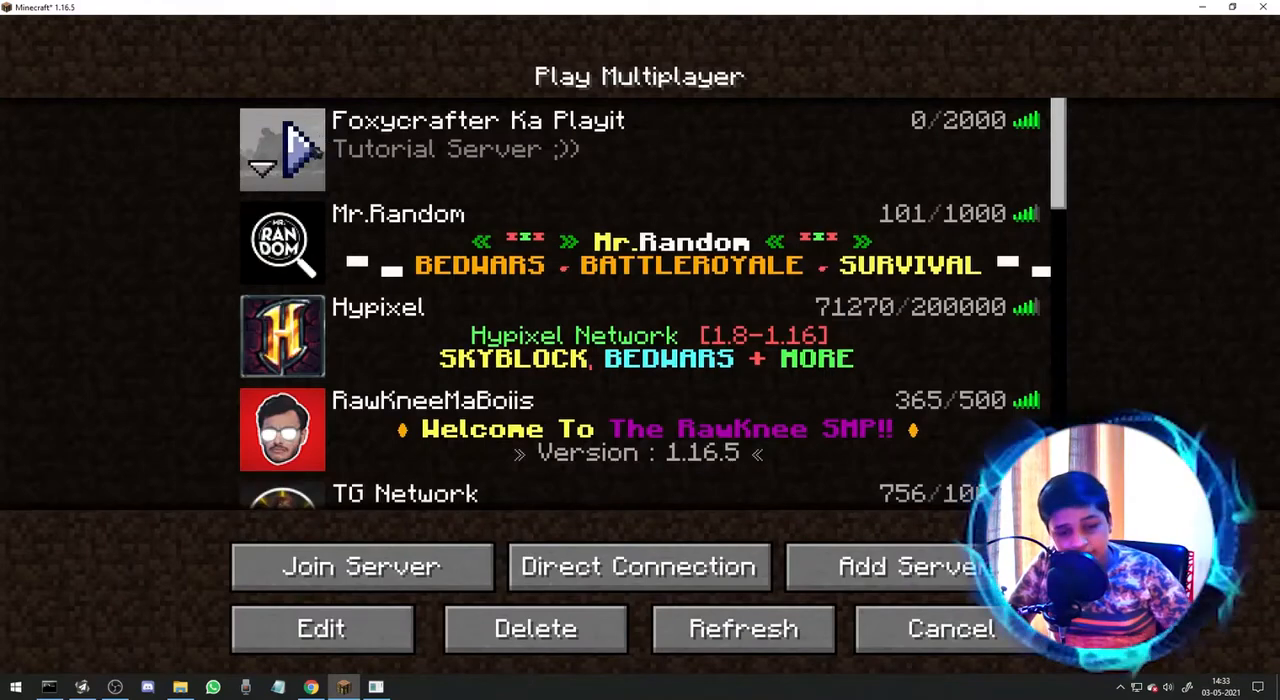
pyautogui.click(300, 146)
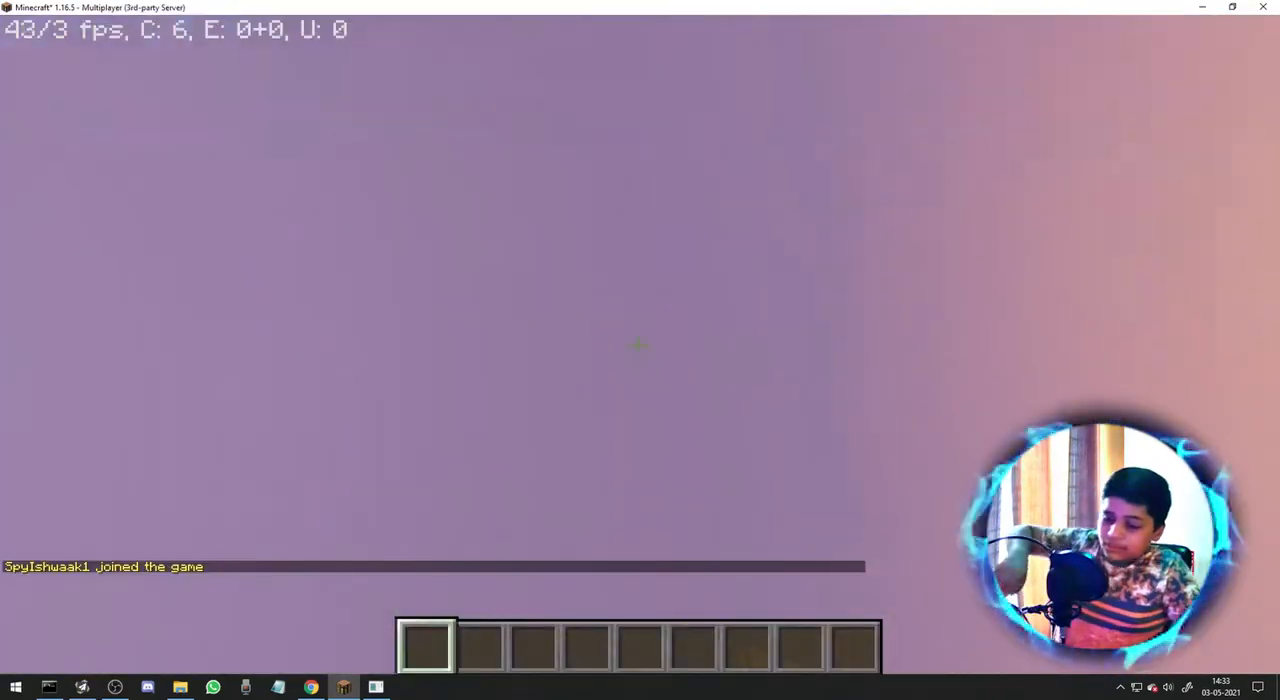